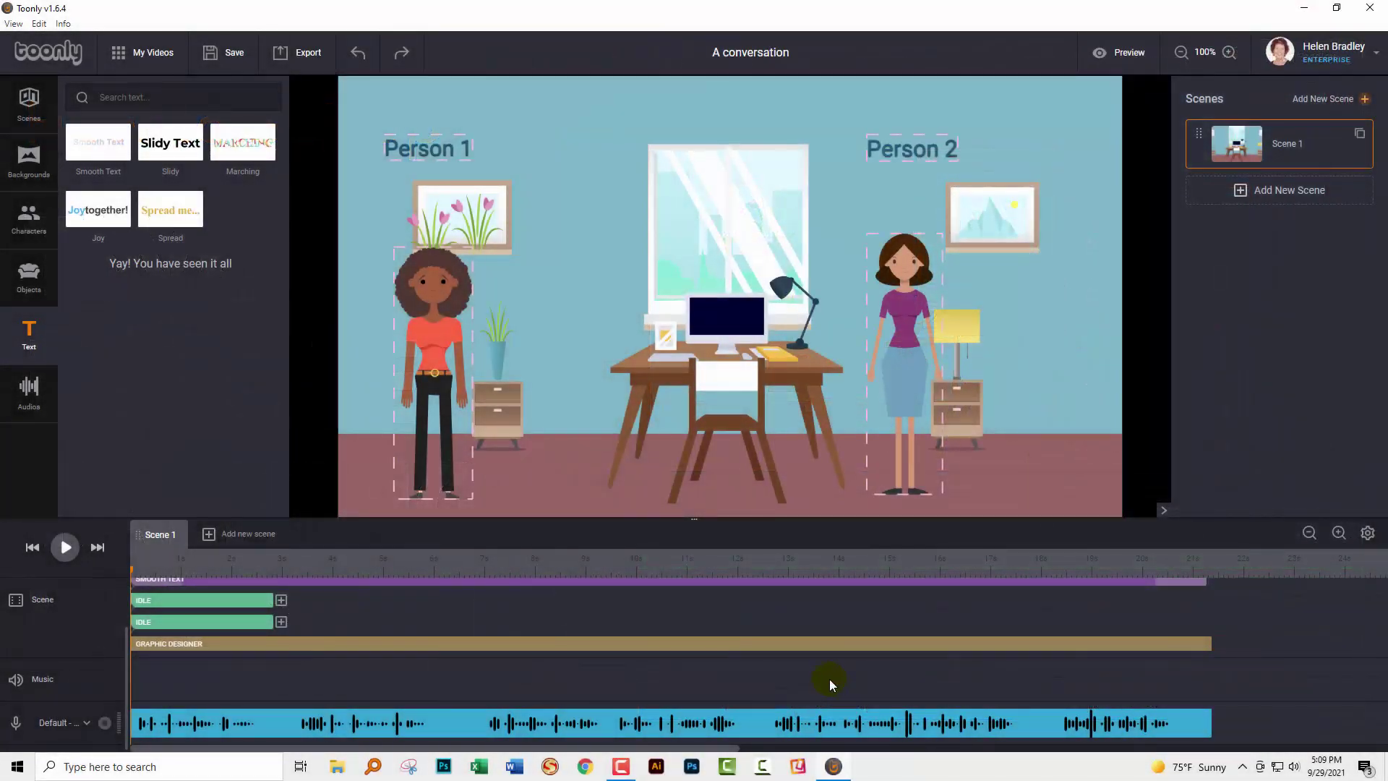
Step: Scroll the timeline up to reveal the Camera and Smooth Text rows
{"action": "scroll", "coordinate": [830, 679], "scroll_direction": "up", "scroll_amount": 2}
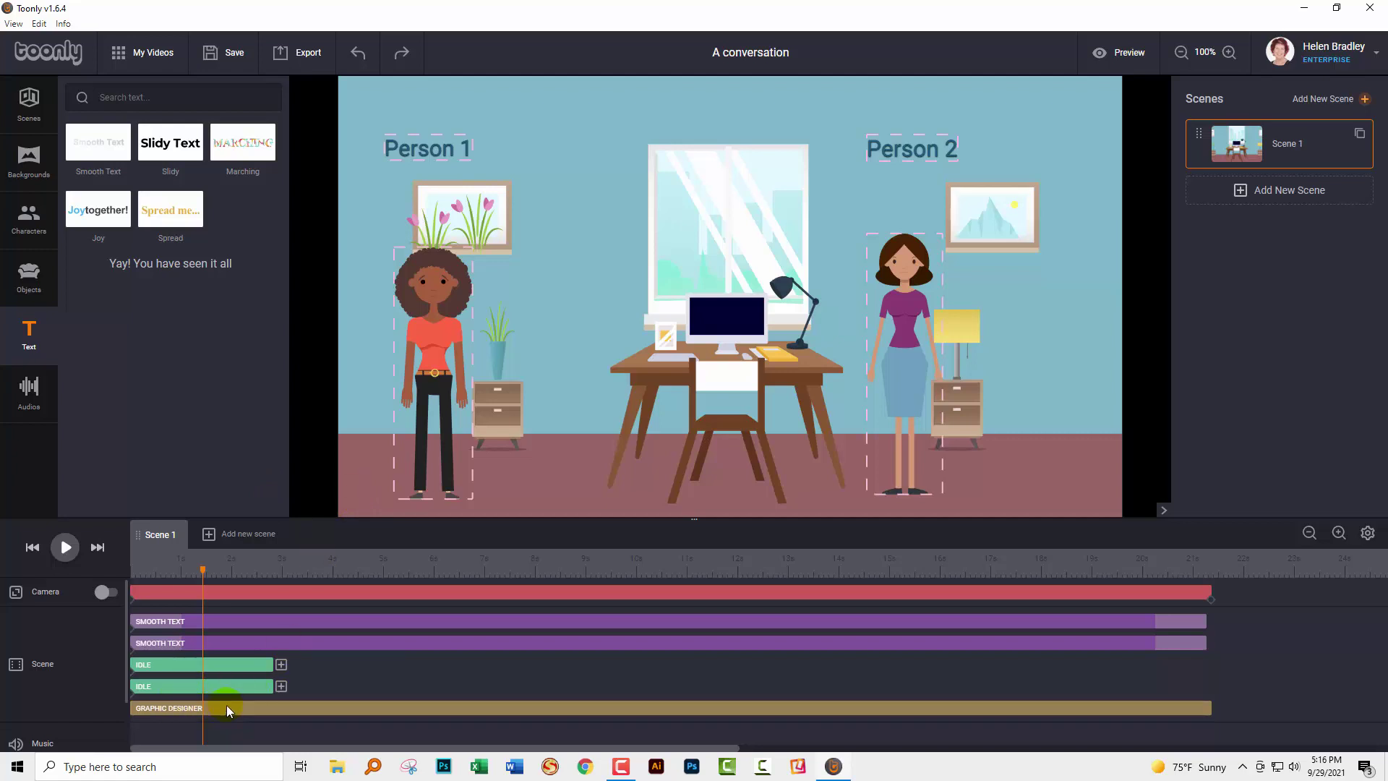
Step: Open the office background's settings, then dismiss them from the timeline ruler
{"action": "left_click", "coordinate": [279, 707]}
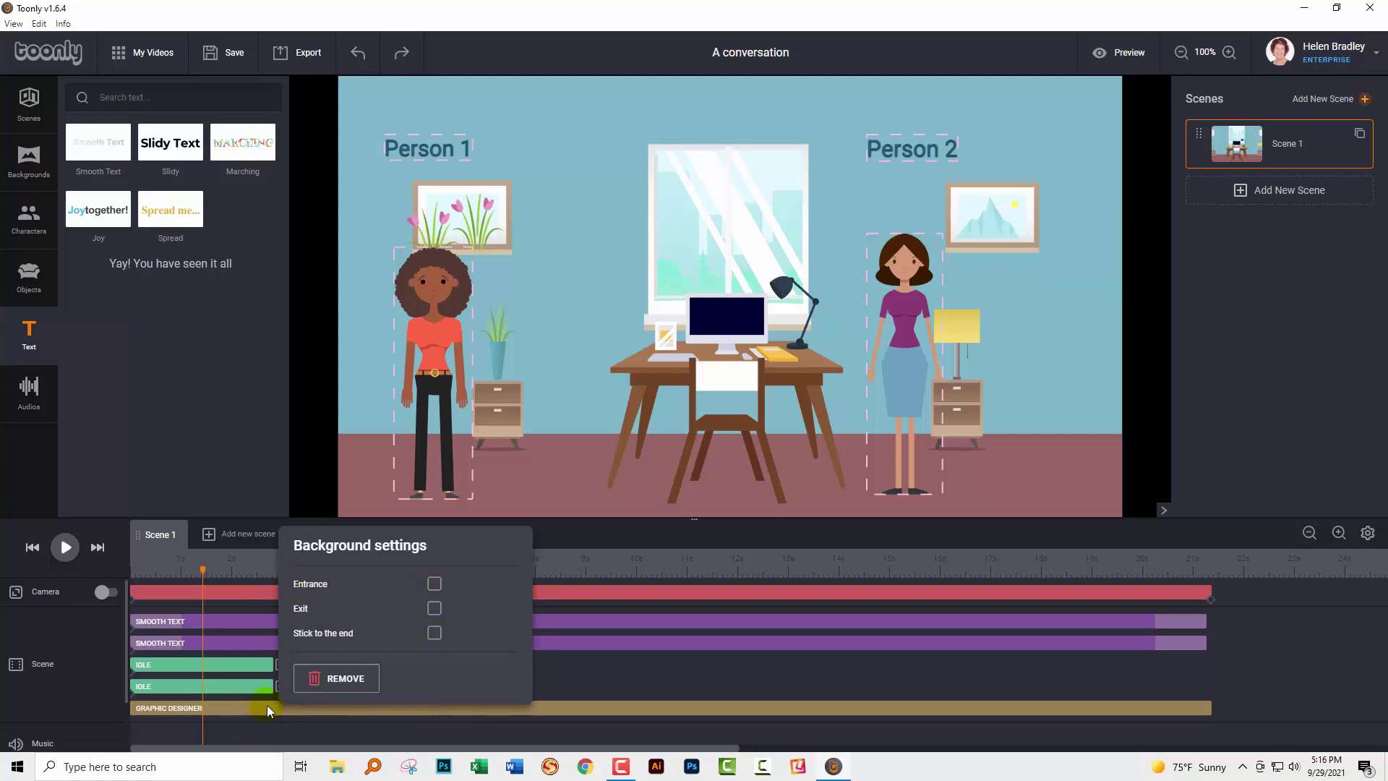
{"action": "left_click", "coordinate": [220, 556]}
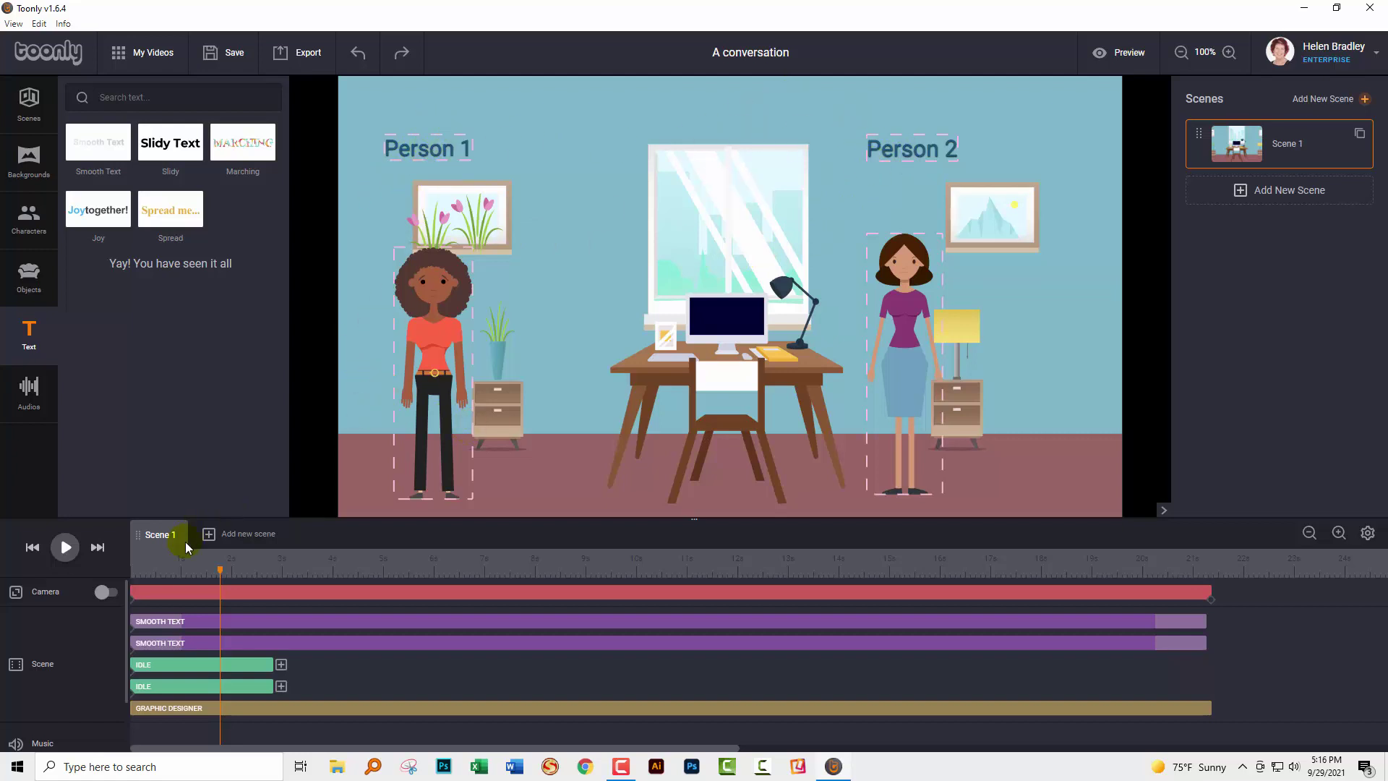
Step: Select the conversation audio clip and show the Audios library filtered by 'toonLY'
{"action": "scroll", "coordinate": [181, 651], "scroll_direction": "down", "scroll_amount": 2}
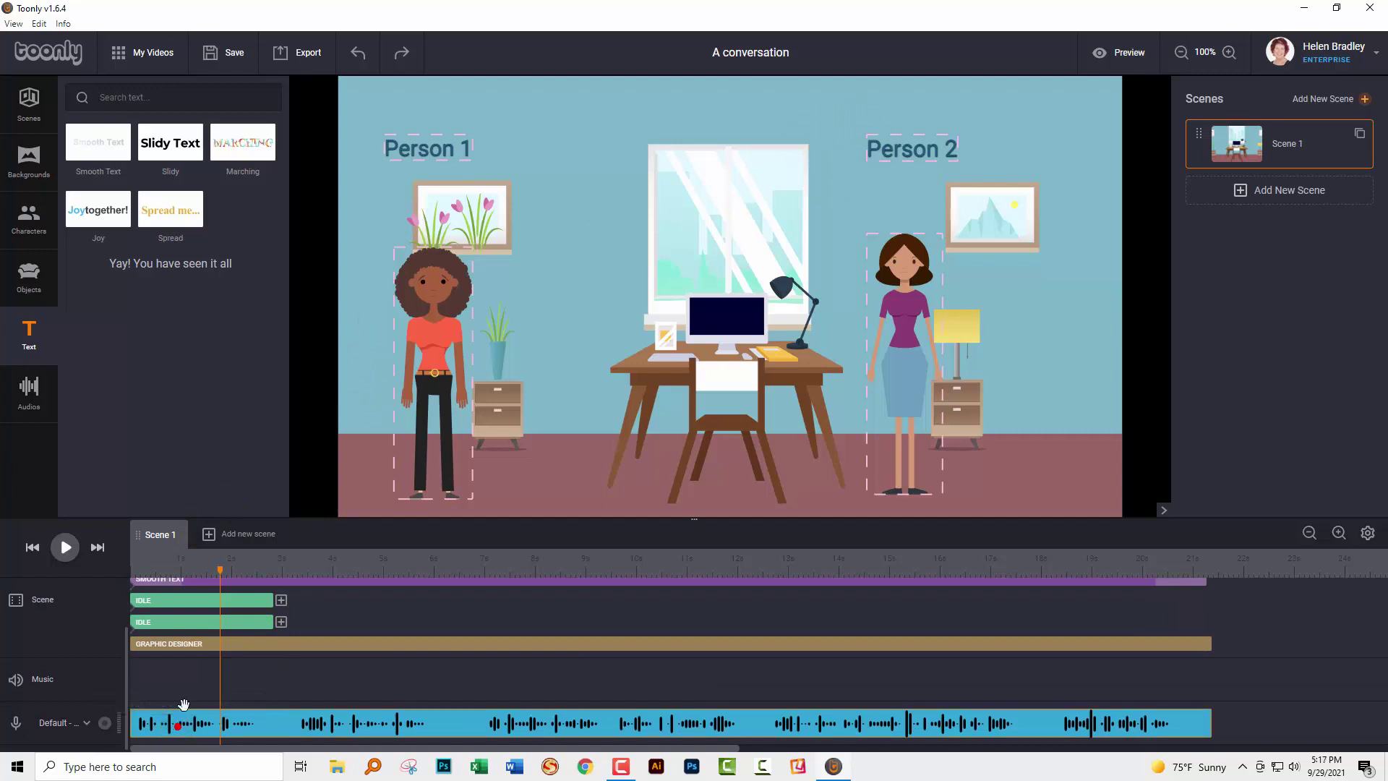
{"action": "left_click_drag", "start_coordinate": [219, 568], "coordinate": [126, 580]}
{"action": "left_click", "coordinate": [145, 723]}
{"action": "left_click", "coordinate": [28, 396]}
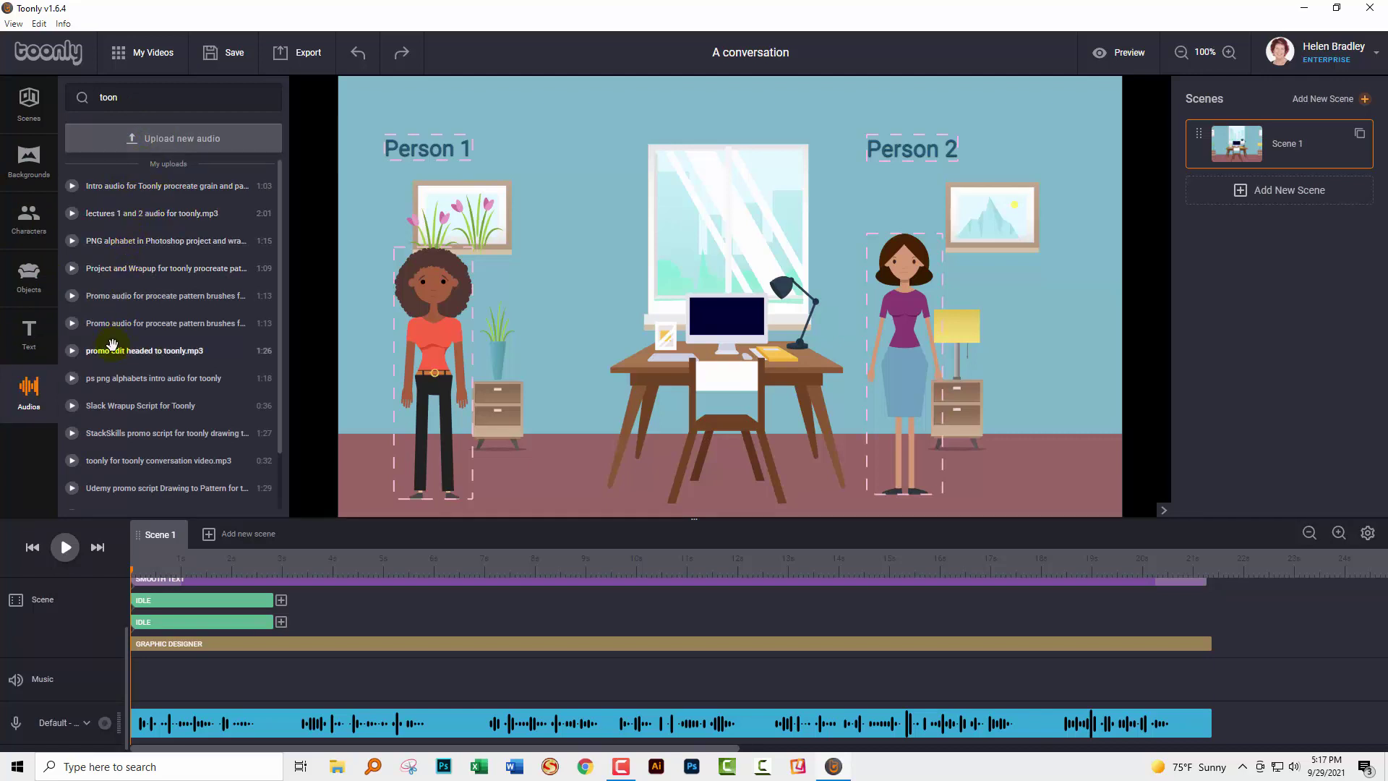
{"action": "left_click", "coordinate": [128, 97]}
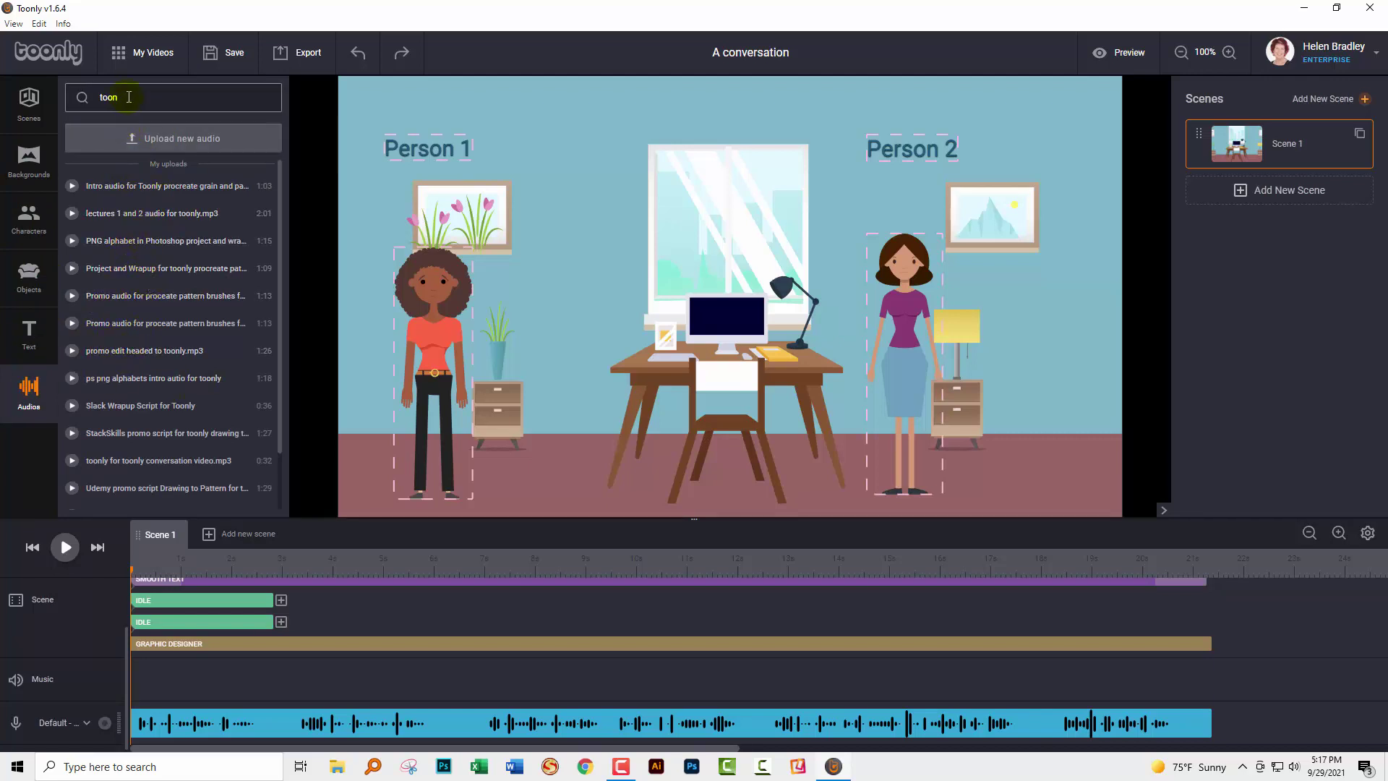
{"action": "left_click", "coordinate": [128, 96]}
Step: Adjust the voice recording clip in the scene's sound lane
{"action": "left_click", "coordinate": [56, 725]}
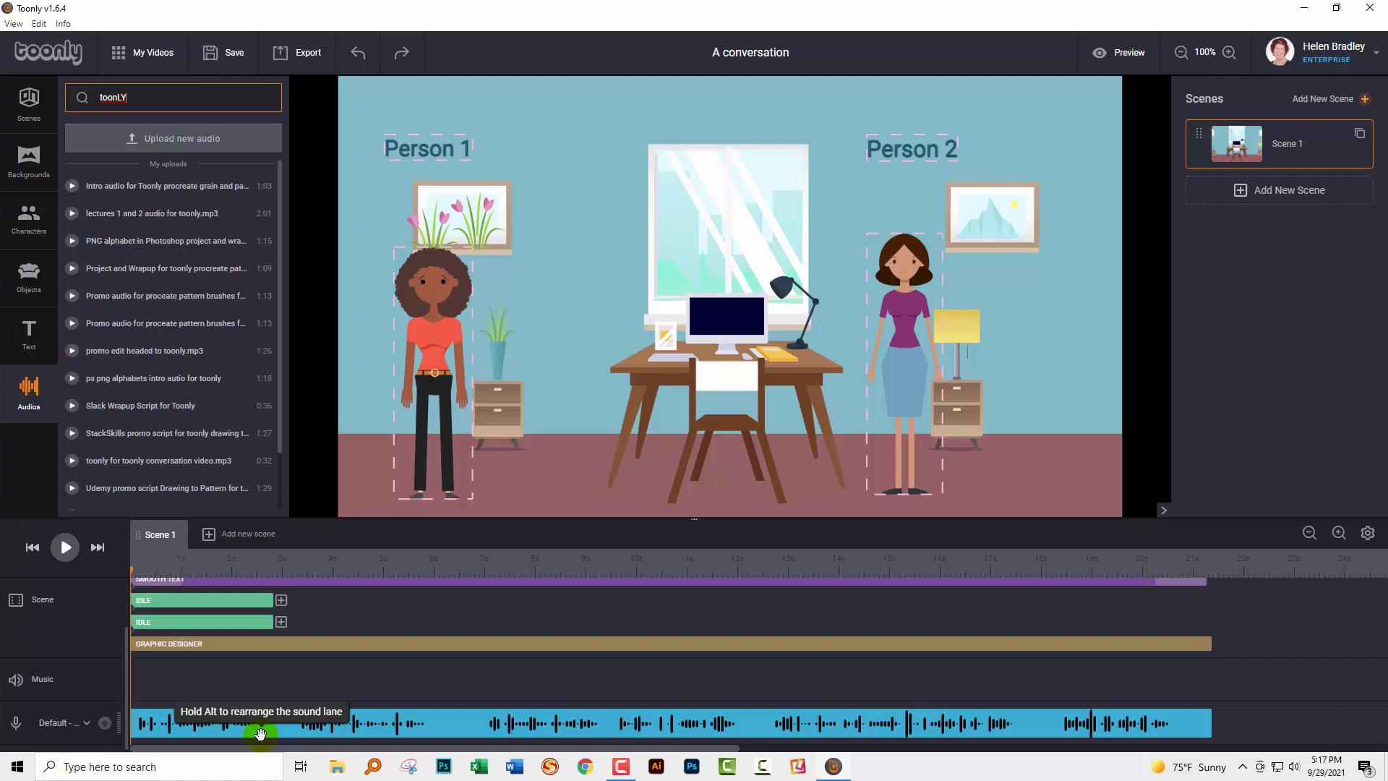
{"action": "left_click", "coordinate": [446, 716]}
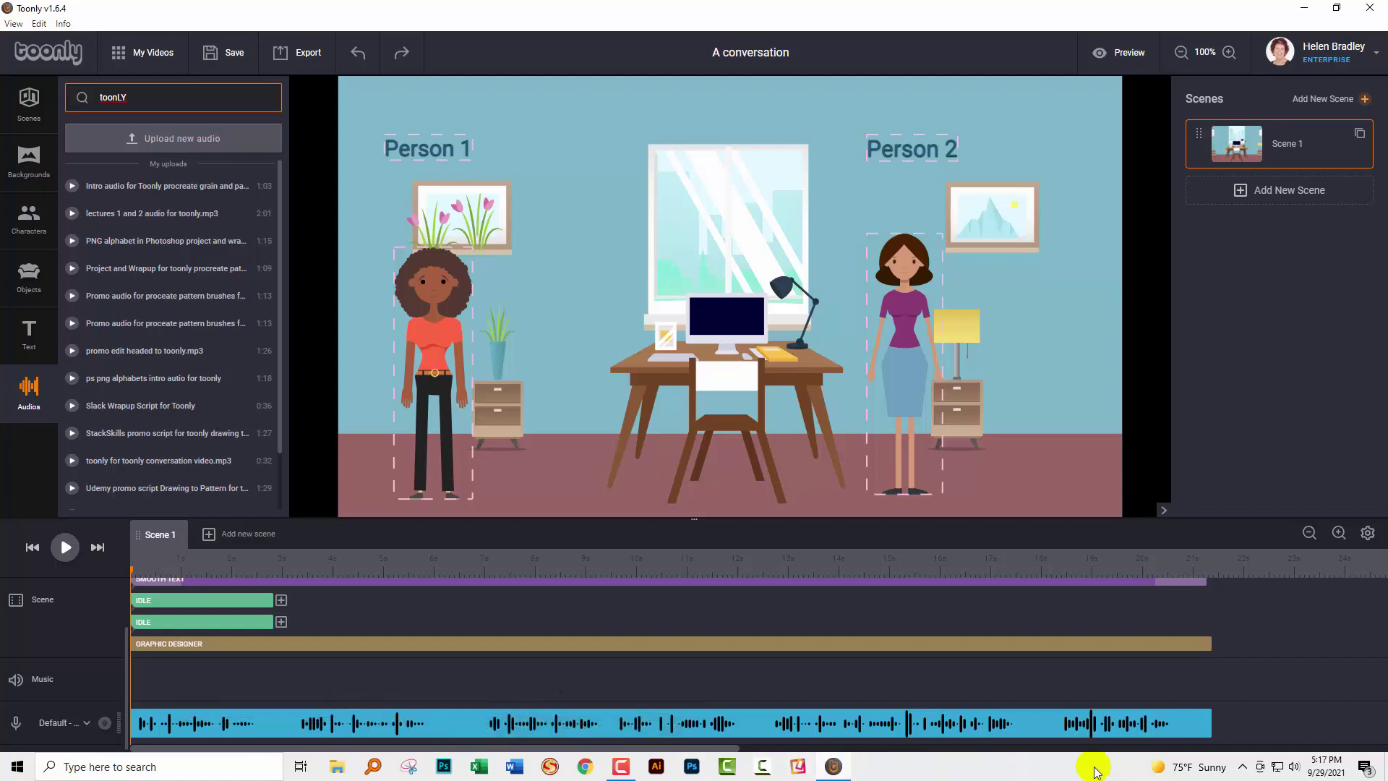
{"action": "left_click", "coordinate": [612, 733]}
{"action": "left_click_drag", "start_coordinate": [612, 733], "coordinate": [798, 716]}
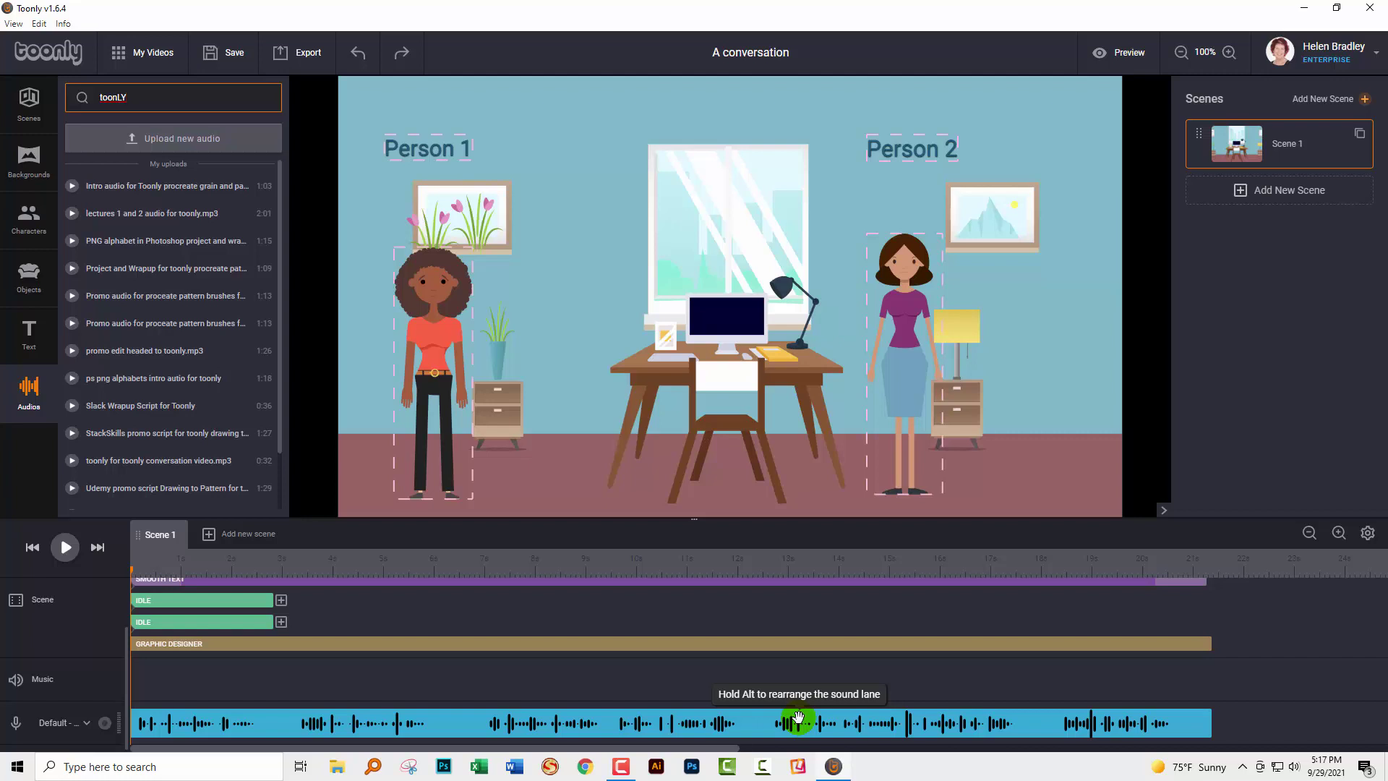
{"action": "left_click_drag", "start_coordinate": [798, 717], "coordinate": [243, 618]}
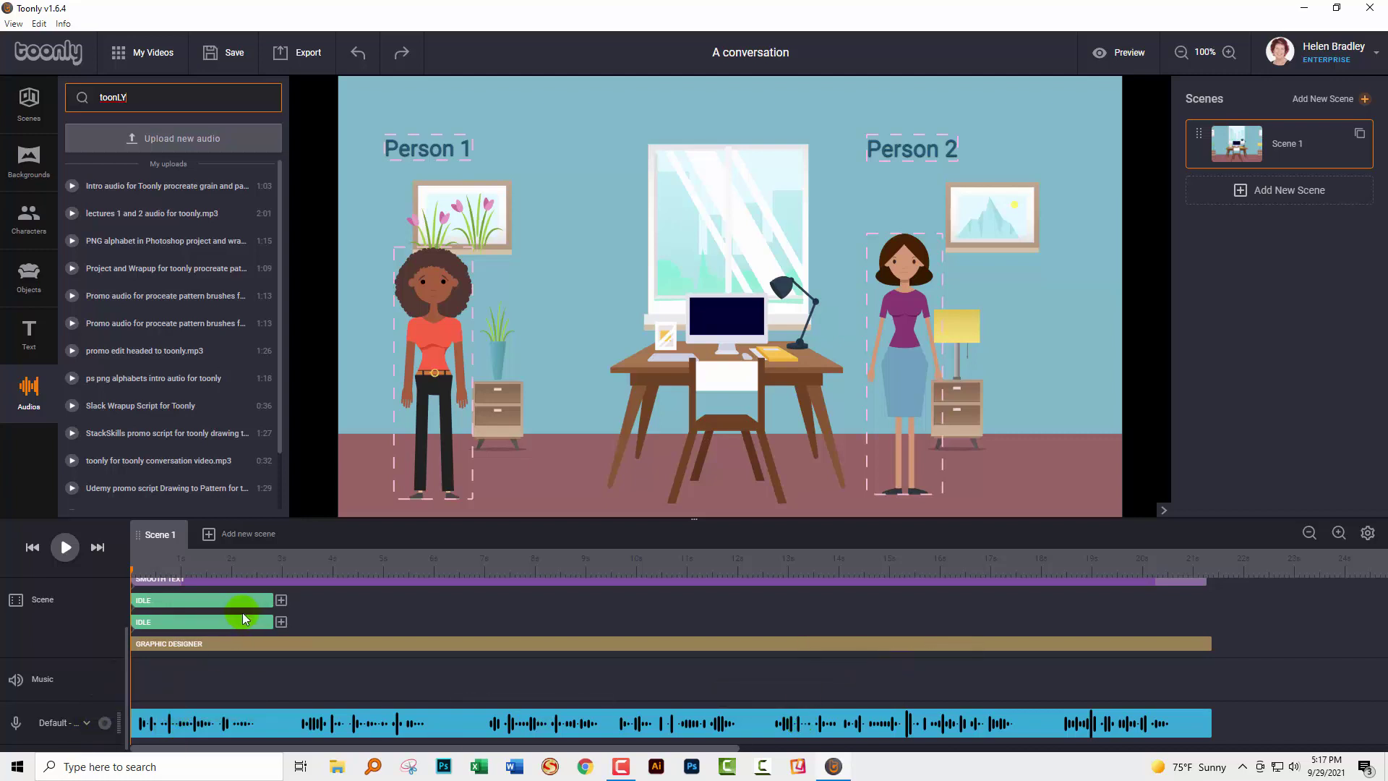
Step: Enable Lipsync on Person 1's IDLE clip using 'toonly for toonly conversation video.mp3'
{"action": "left_click", "coordinate": [205, 609]}
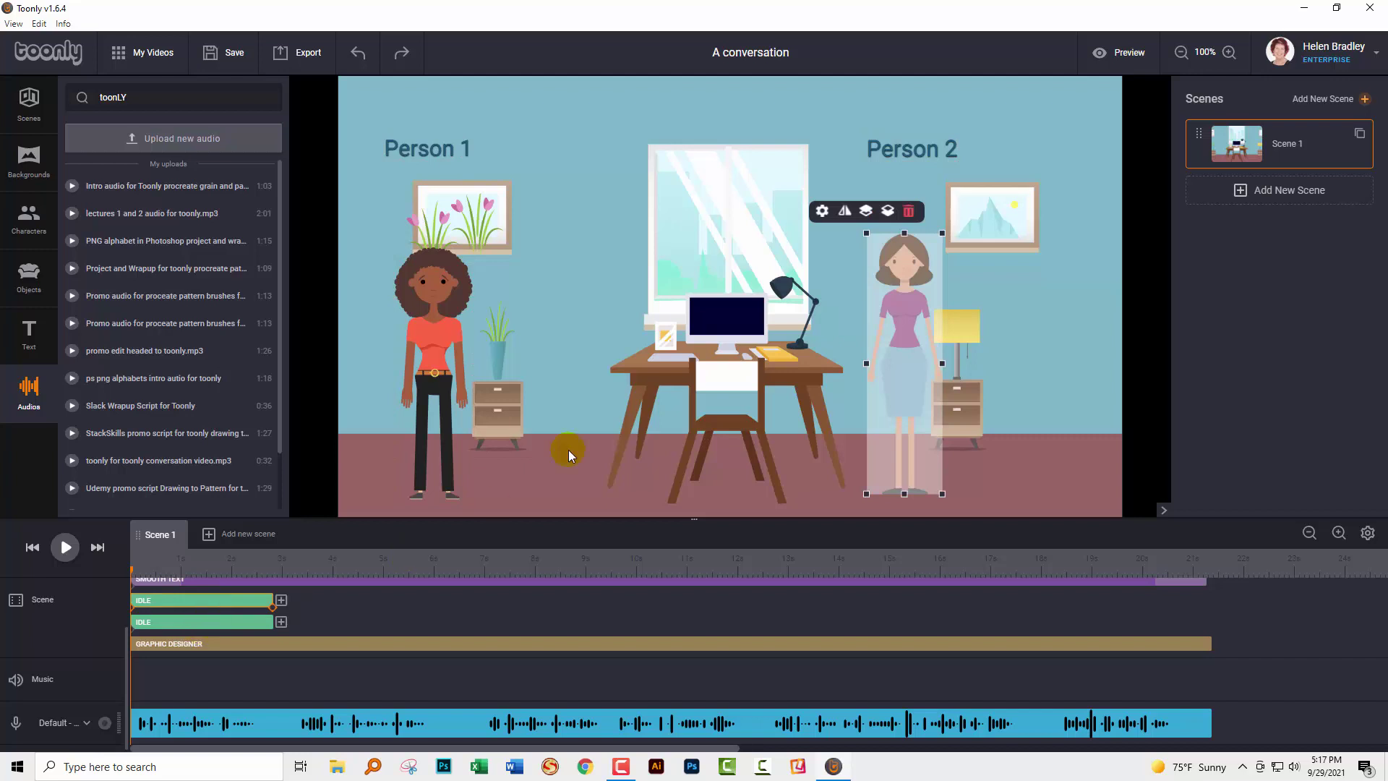
{"action": "left_click", "coordinate": [847, 336]}
{"action": "left_click", "coordinate": [196, 622]}
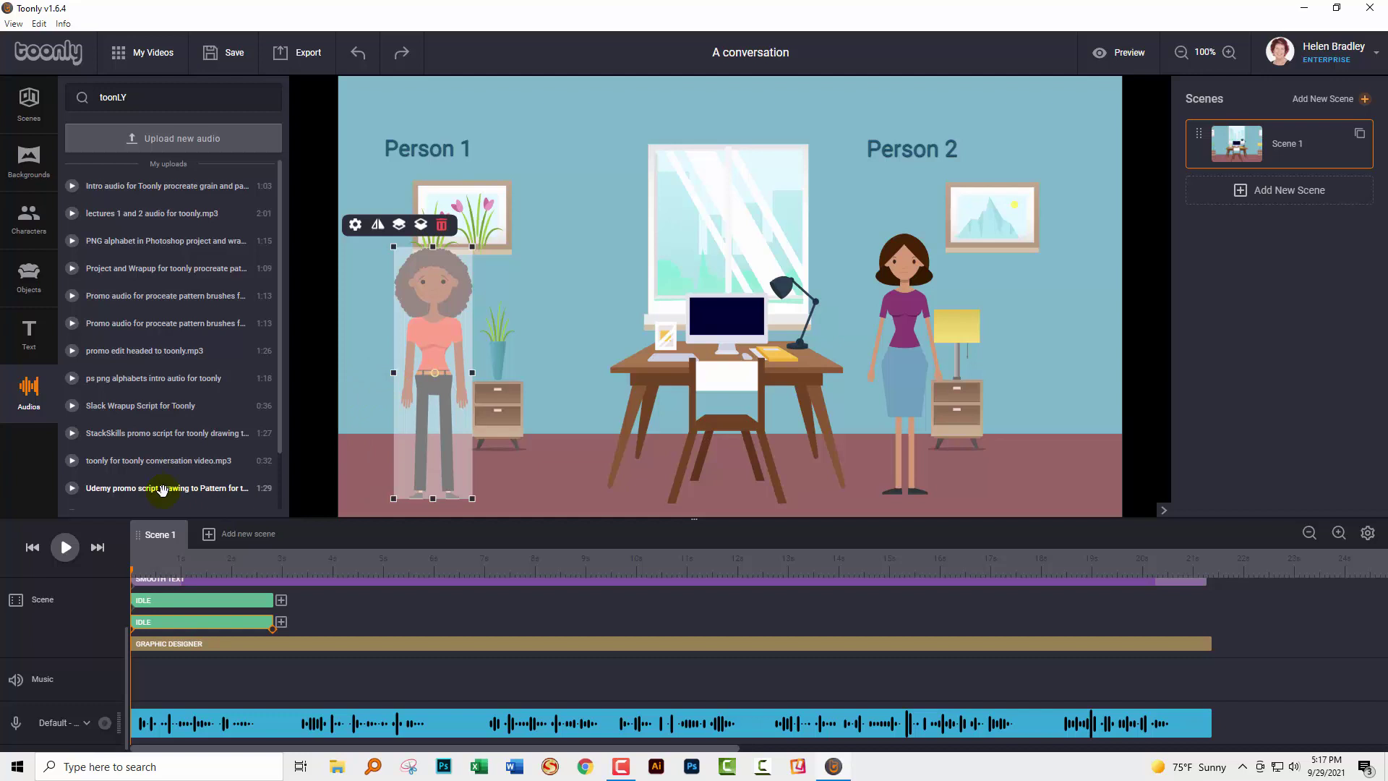
{"action": "left_click", "coordinate": [173, 618]}
{"action": "left_click", "coordinate": [169, 623]}
{"action": "left_click", "coordinate": [229, 625]}
{"action": "double_click", "coordinate": [435, 352]}
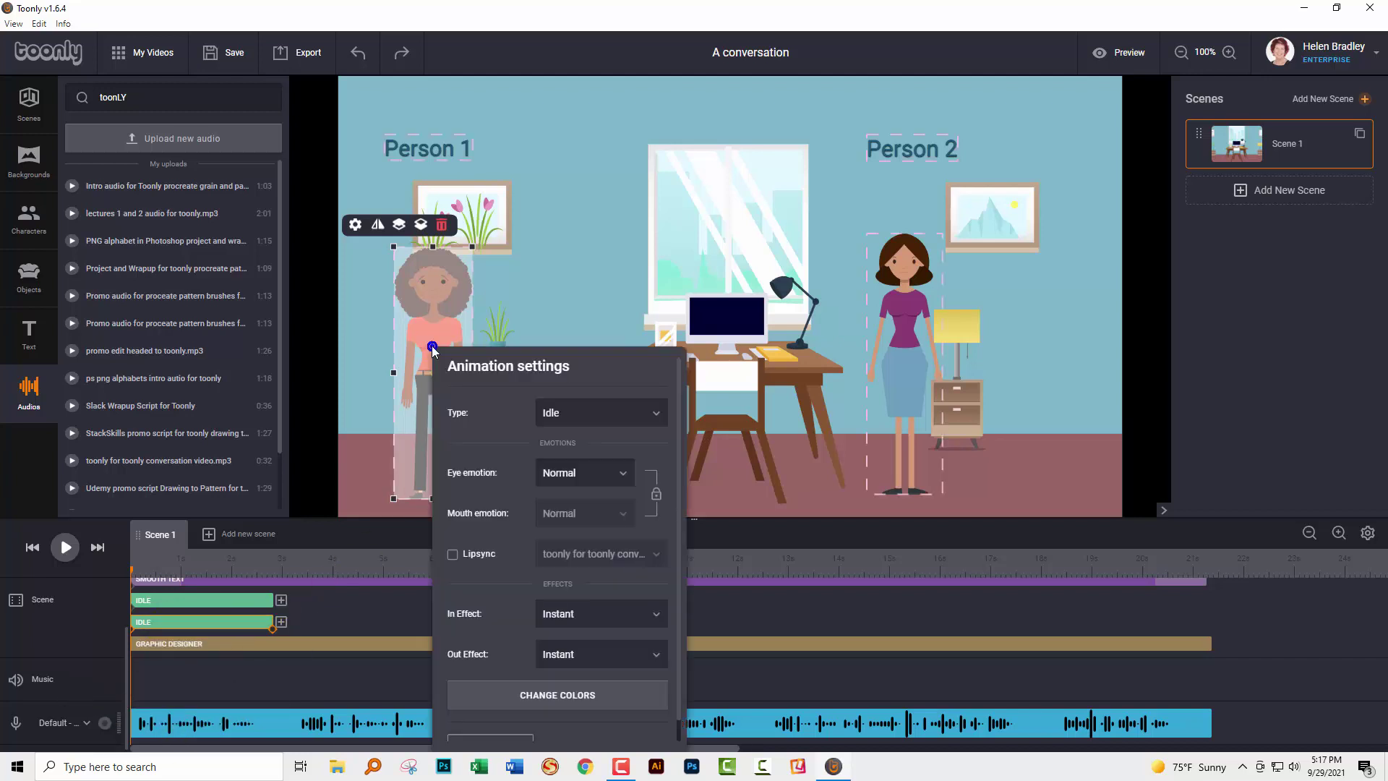
{"action": "left_click", "coordinate": [466, 556]}
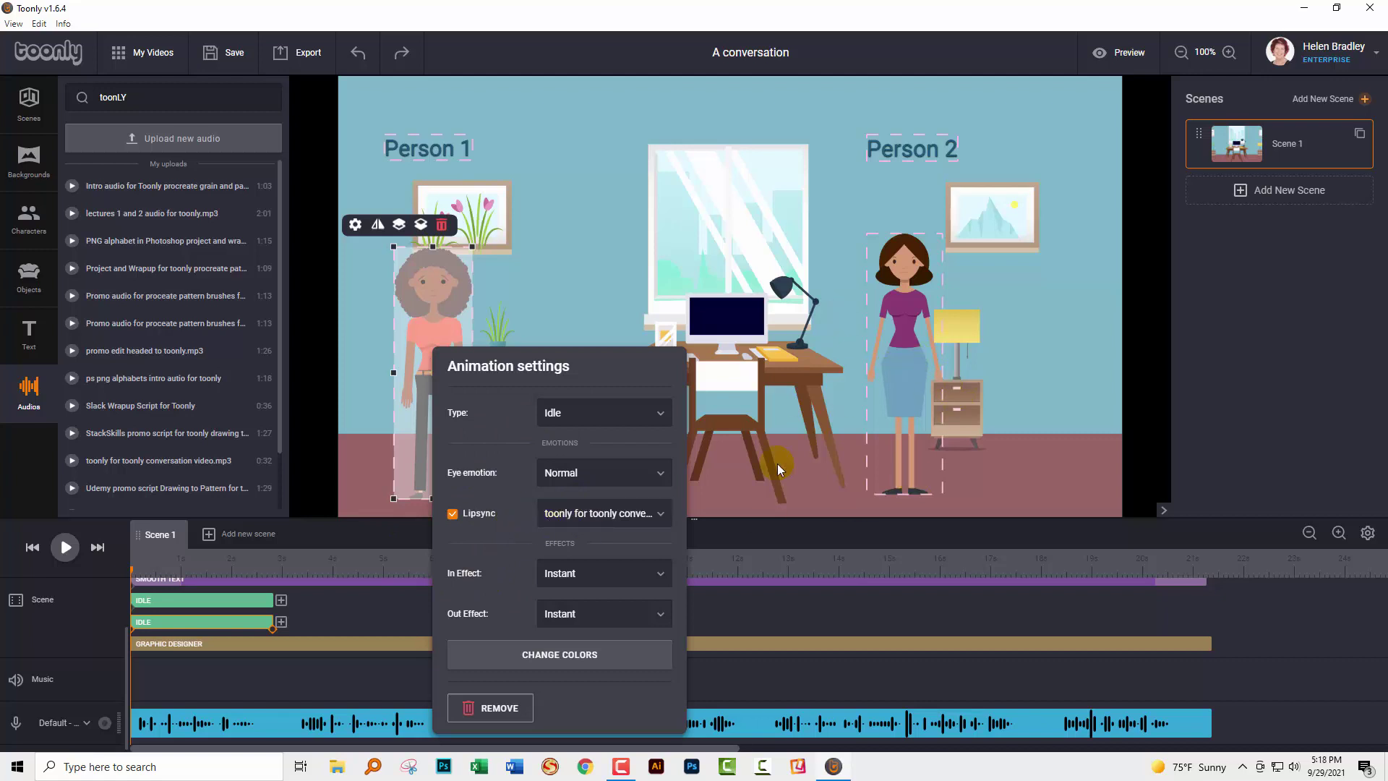
{"action": "left_click", "coordinate": [569, 519]}
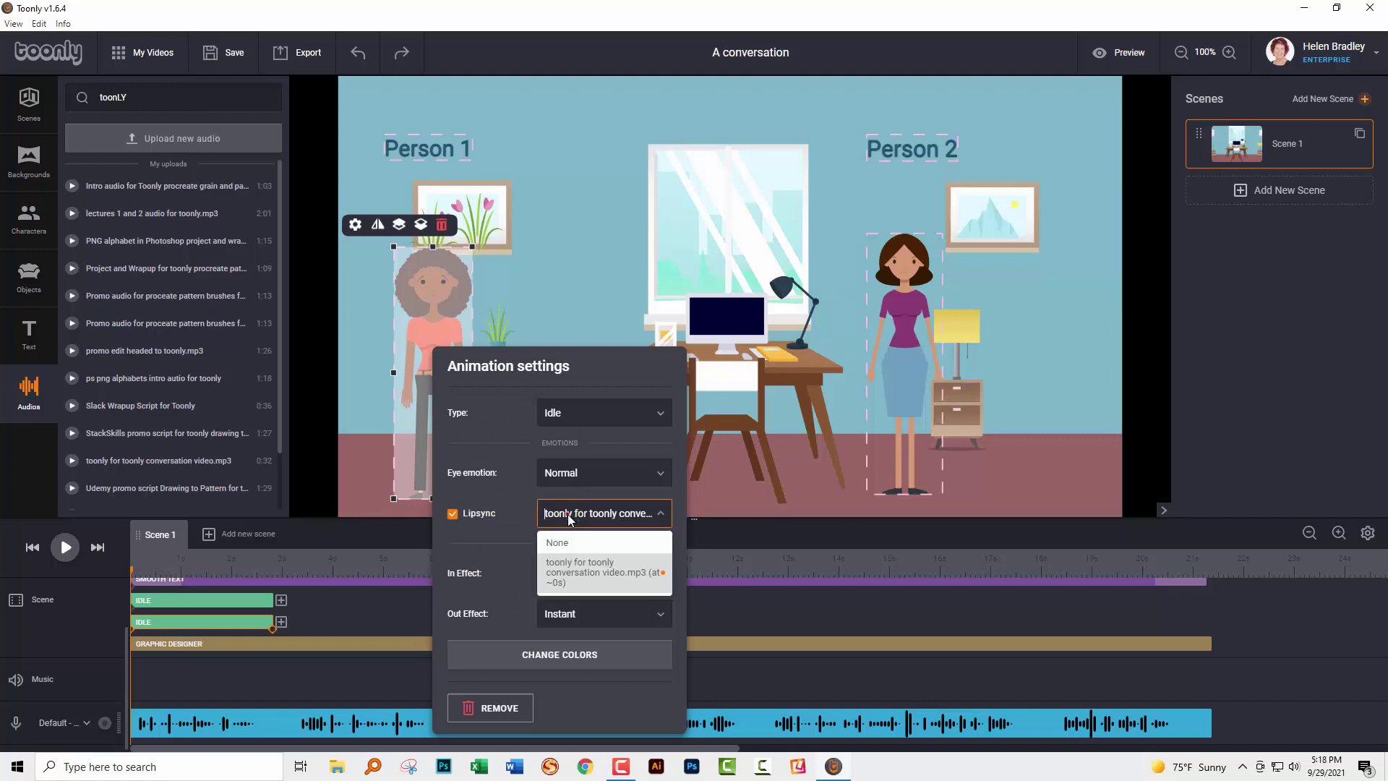
{"action": "left_click", "coordinate": [568, 563]}
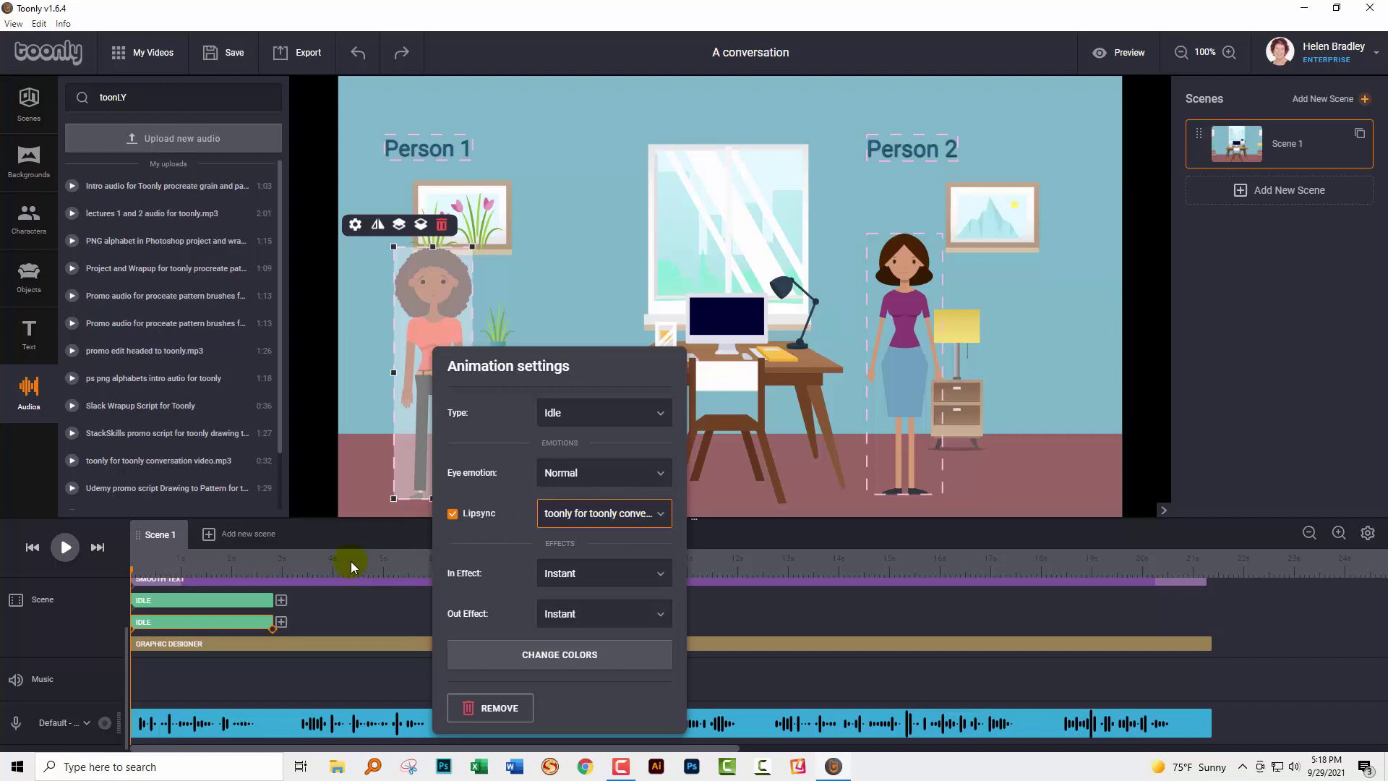
{"action": "left_click", "coordinate": [314, 561]}
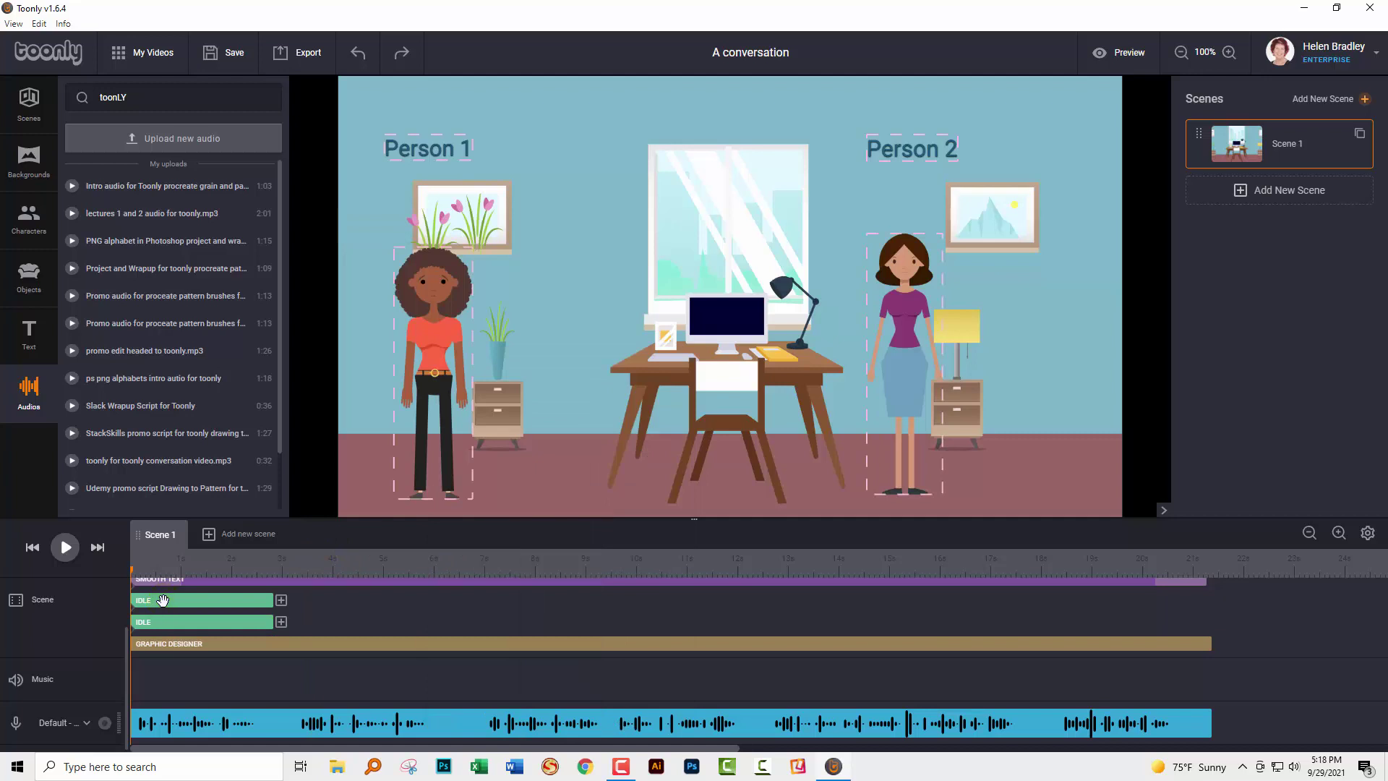
{"action": "left_click", "coordinate": [163, 600]}
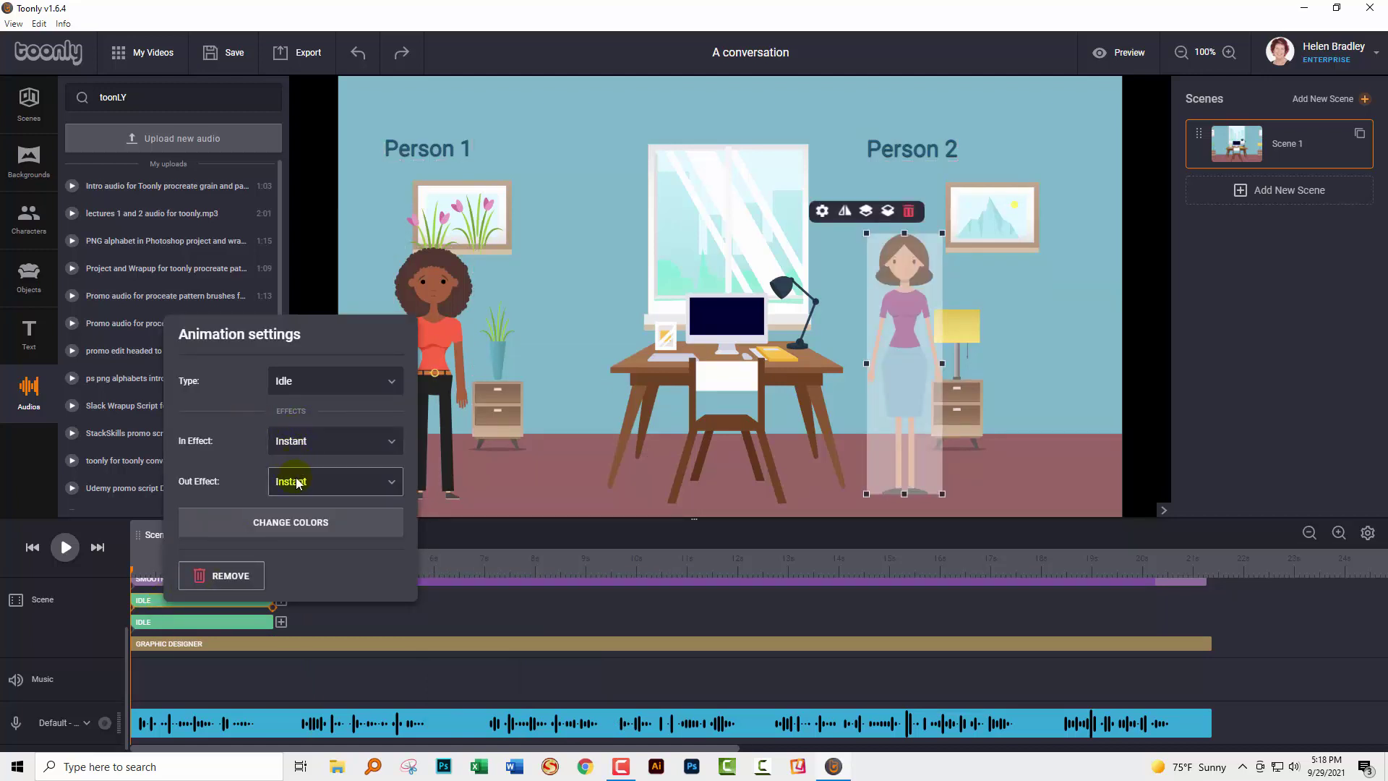
{"action": "left_click", "coordinate": [307, 623]}
{"action": "left_click", "coordinate": [253, 621]}
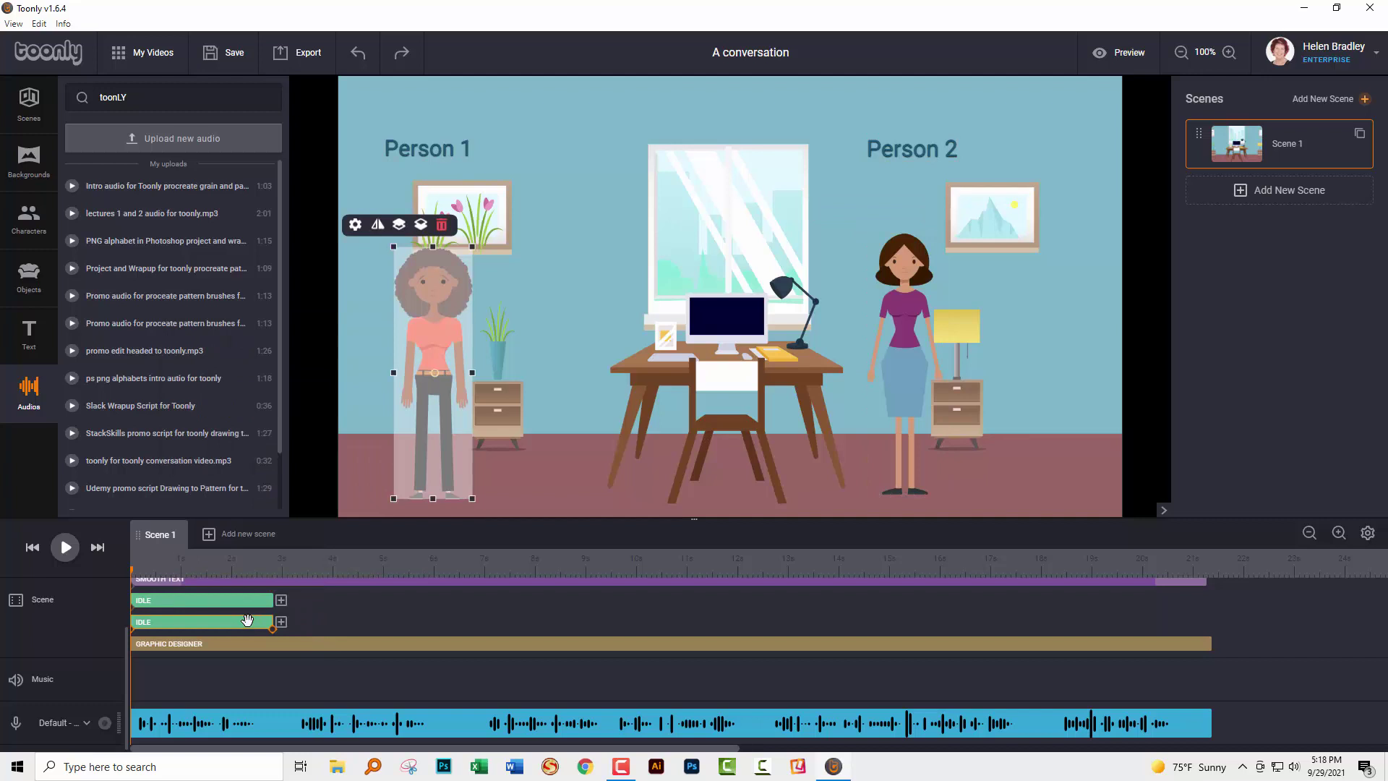
{"action": "left_click", "coordinate": [250, 620]}
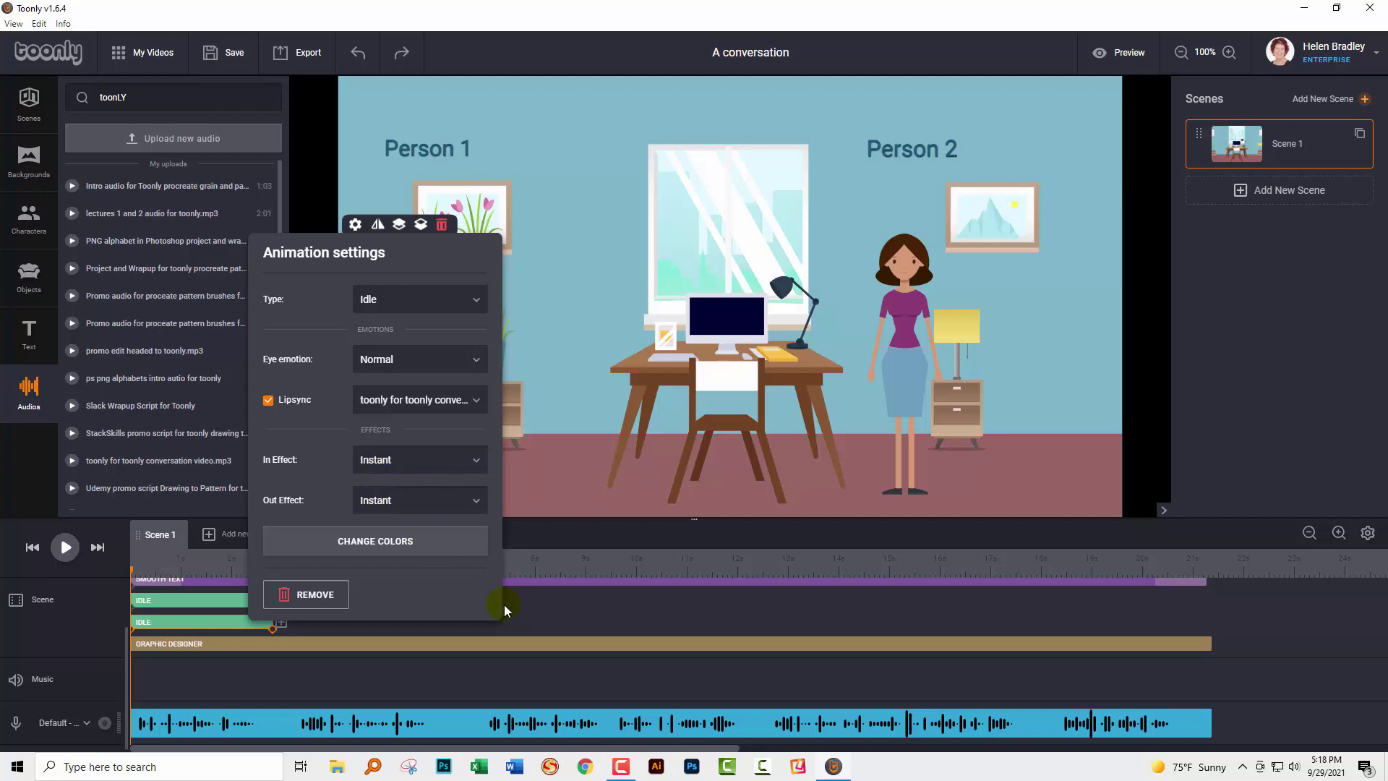
{"action": "left_click", "coordinate": [531, 622]}
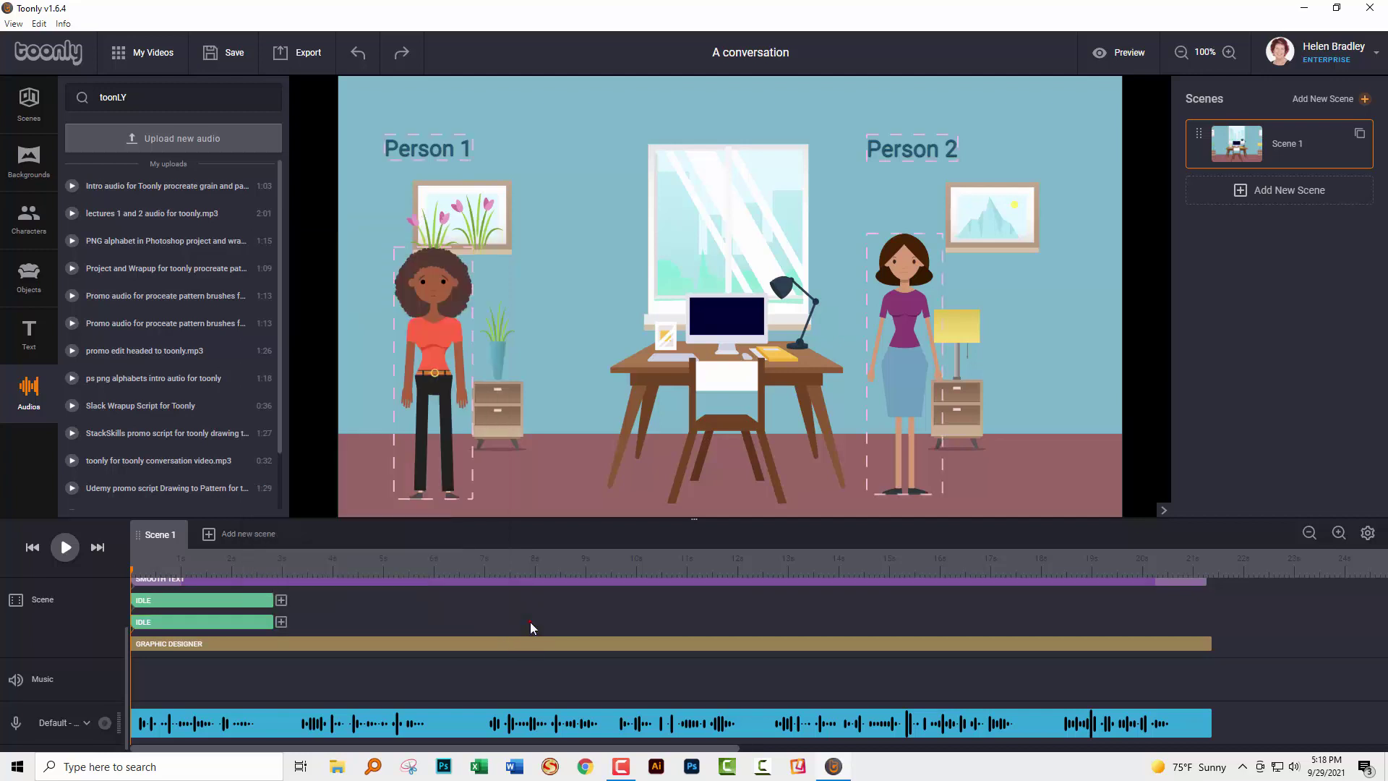
{"action": "left_click", "coordinate": [65, 547]}
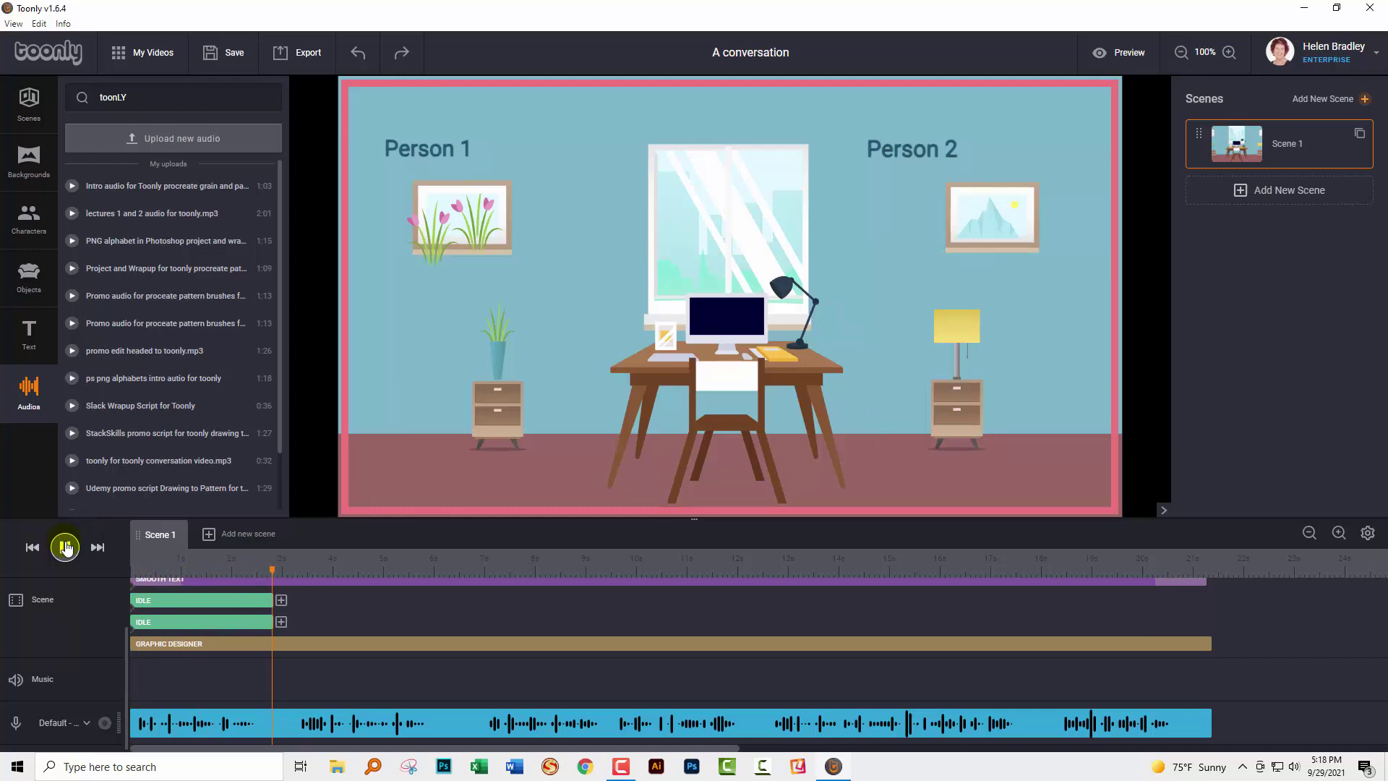
{"action": "left_click", "coordinate": [64, 547]}
{"action": "left_click", "coordinate": [248, 566]}
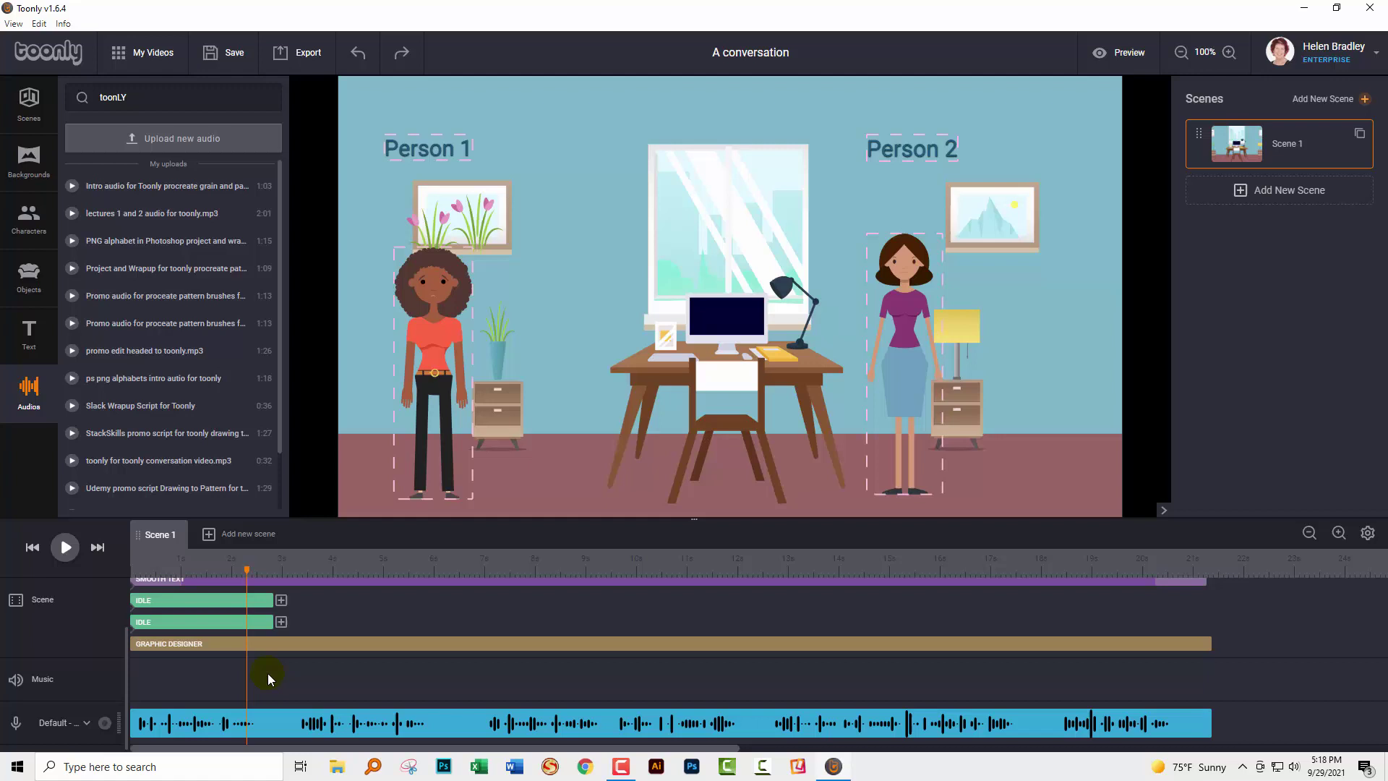
Step: Add a Lip sync animation after Person 2's idle clip
{"action": "left_click_drag", "start_coordinate": [248, 566], "coordinate": [422, 568]}
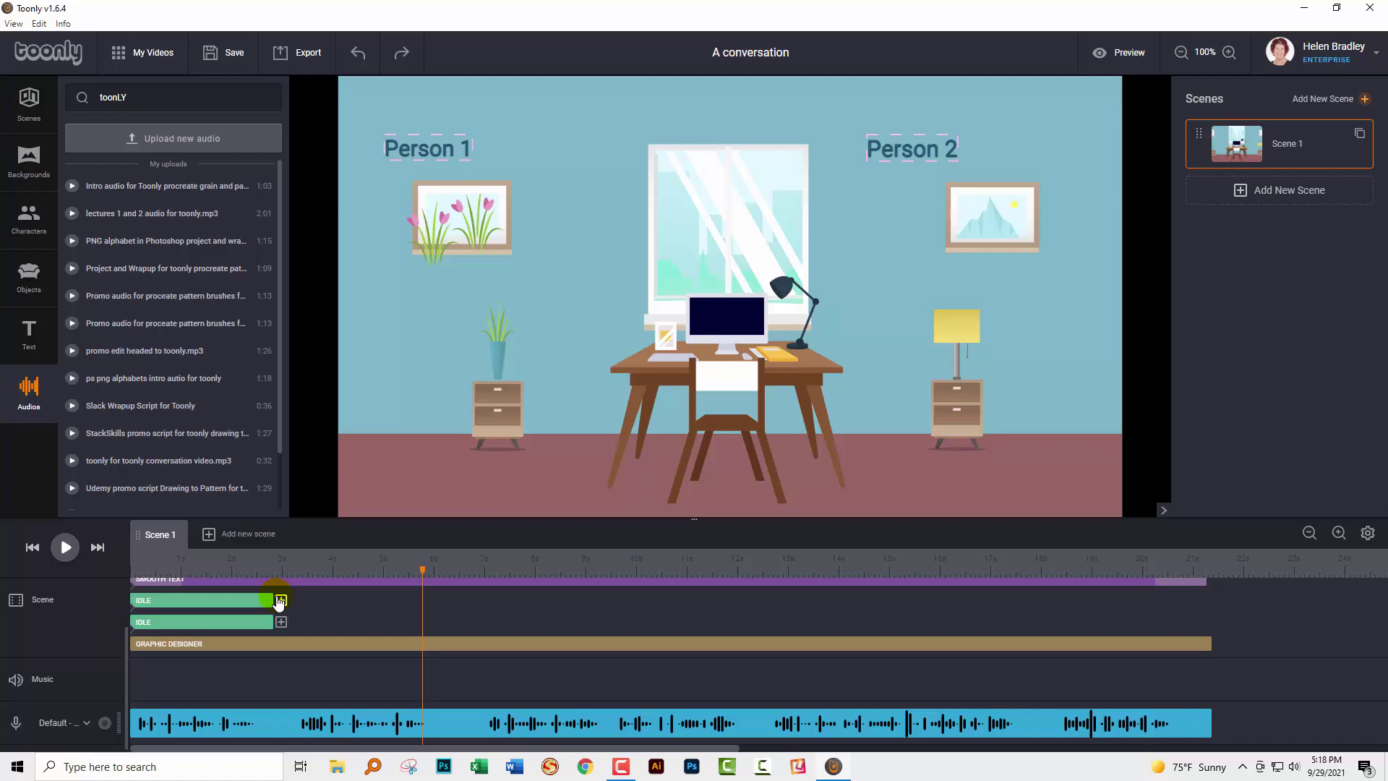
{"action": "left_click", "coordinate": [281, 600]}
{"action": "left_click", "coordinate": [280, 601]}
{"action": "left_click", "coordinate": [419, 574]}
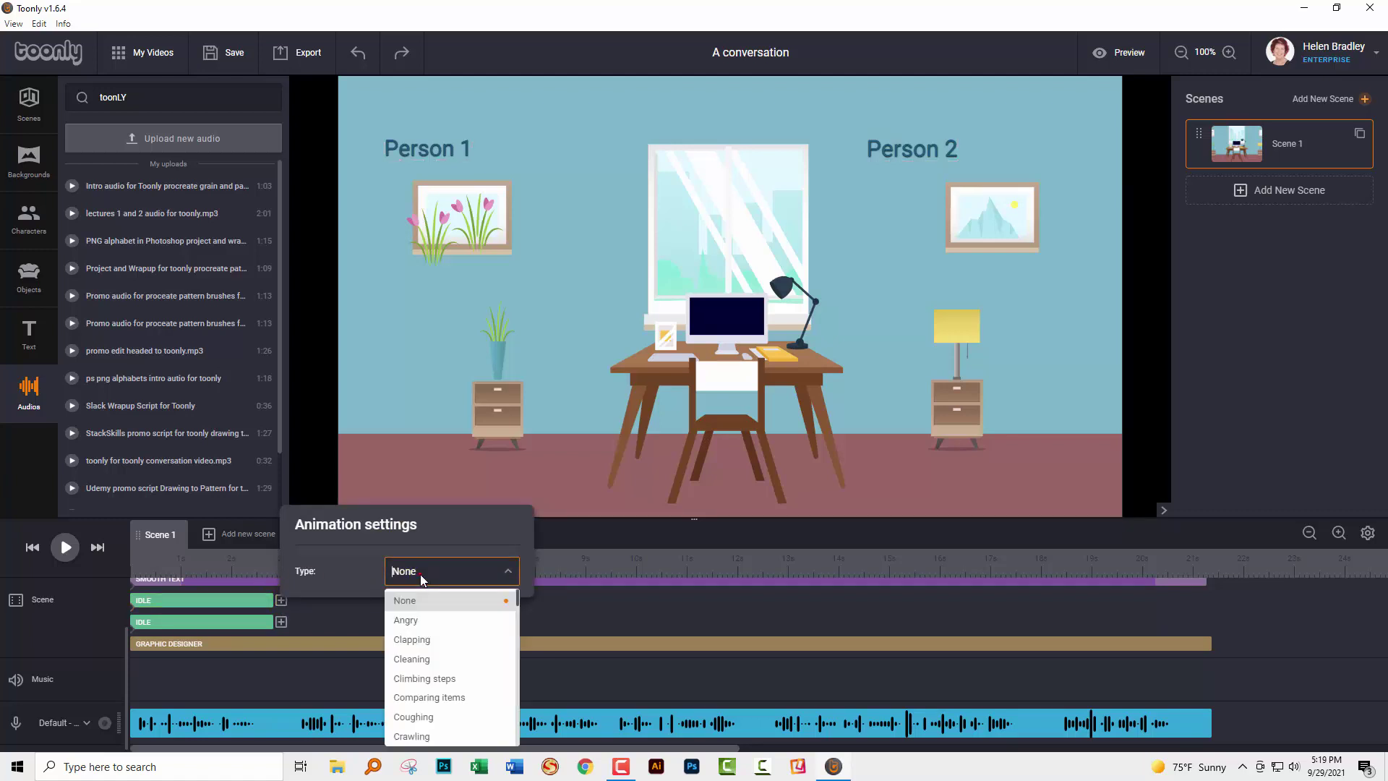
{"action": "scroll", "coordinate": [423, 698], "scroll_direction": "down", "scroll_amount": 3}
{"action": "scroll", "coordinate": [423, 704], "scroll_direction": "down", "scroll_amount": 8}
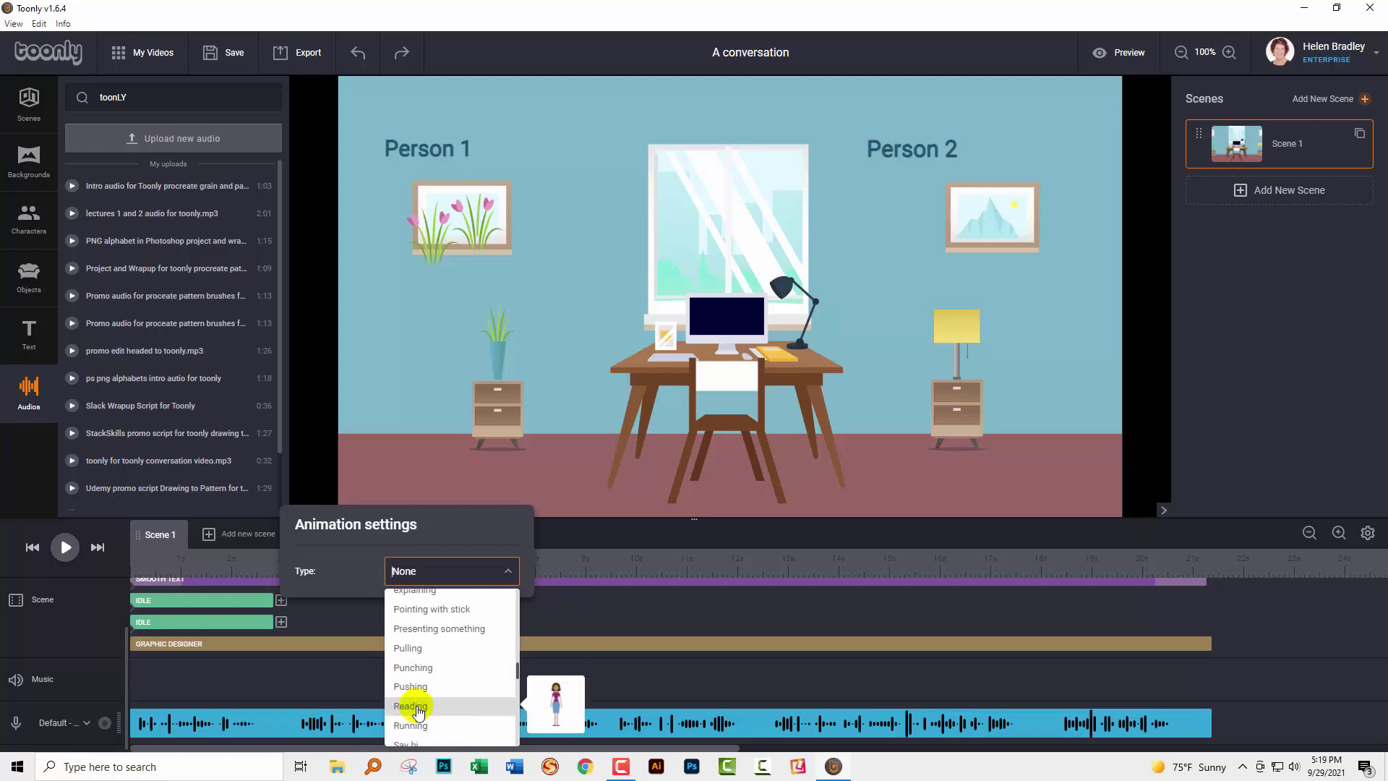
{"action": "scroll", "coordinate": [418, 712], "scroll_direction": "up", "scroll_amount": 3}
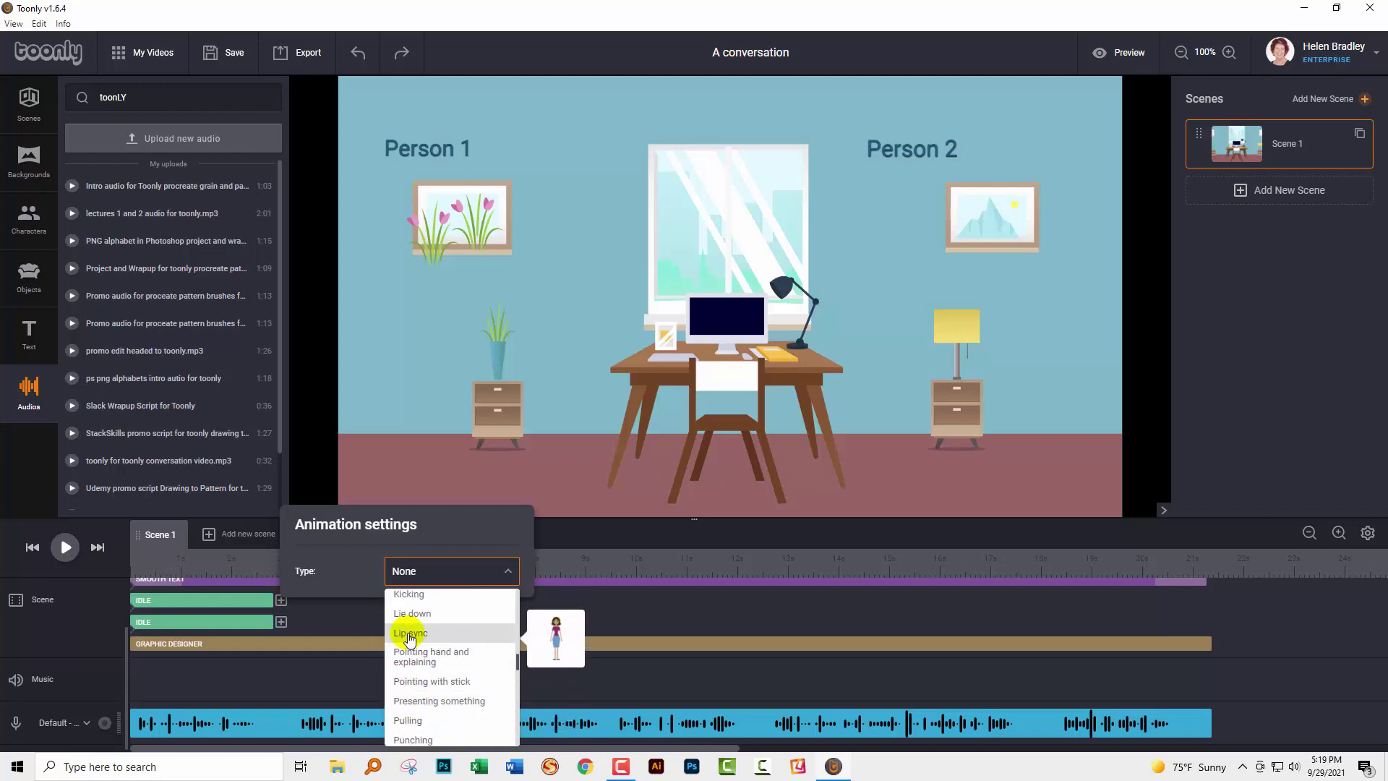
{"action": "left_click", "coordinate": [408, 633]}
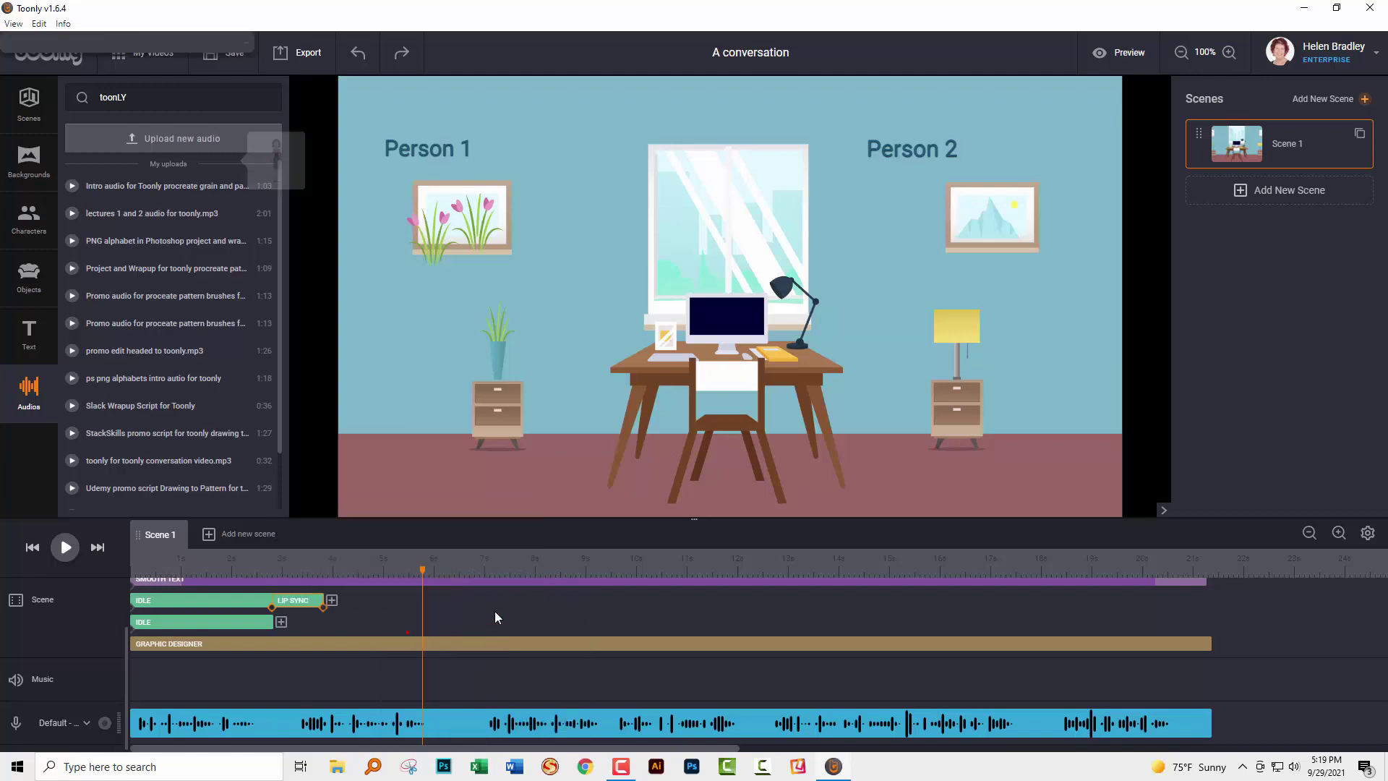
Step: Add a second Idle animation to Person 1's track
{"action": "left_click", "coordinate": [281, 622]}
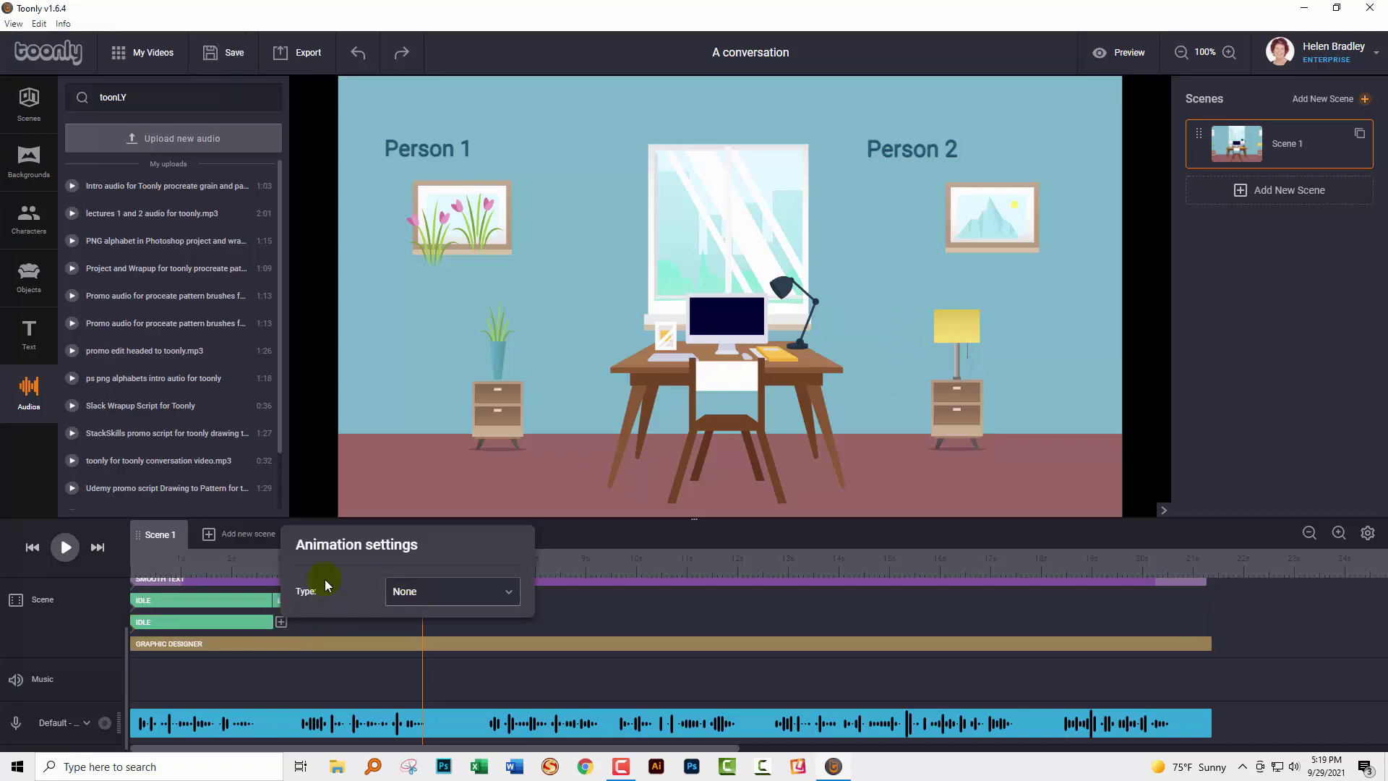
{"action": "left_click", "coordinate": [509, 593]}
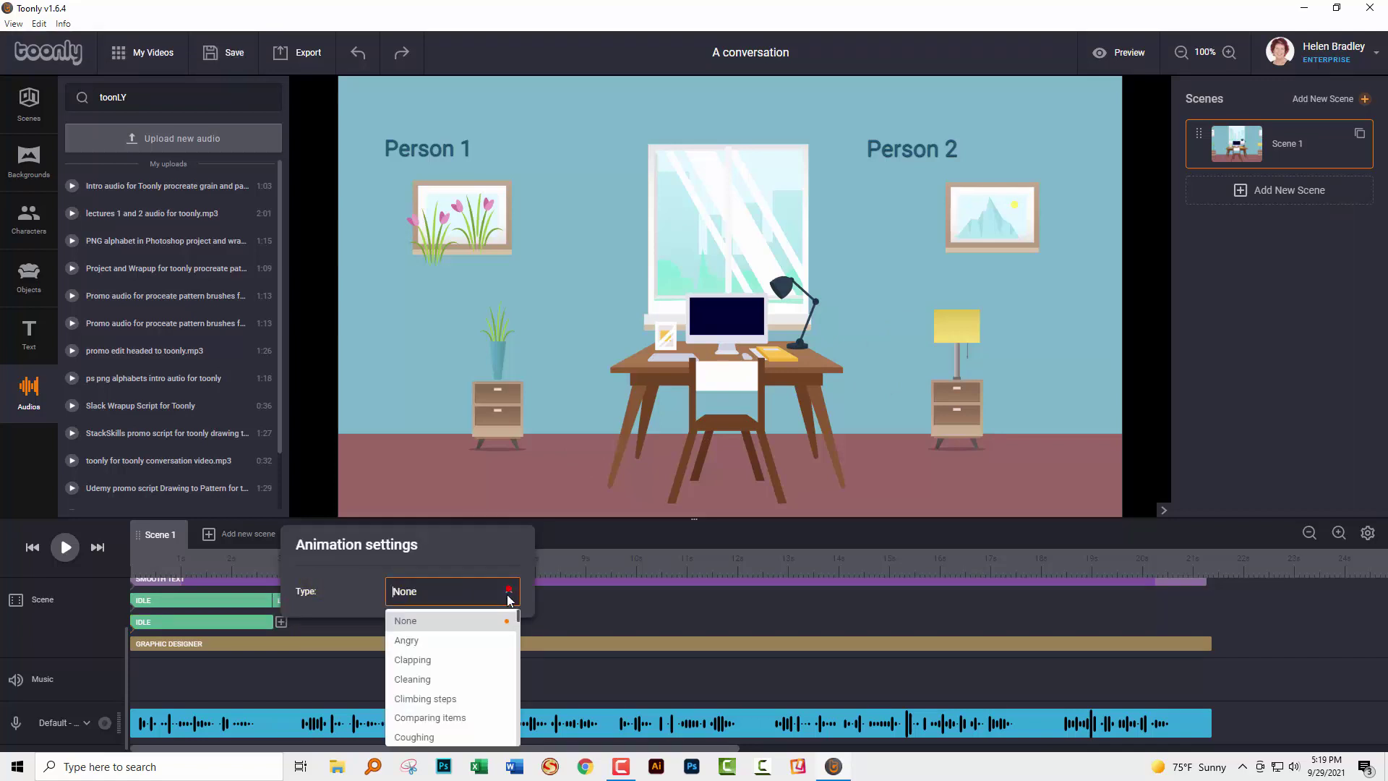
{"action": "scroll", "coordinate": [448, 661], "scroll_direction": "down", "scroll_amount": 15}
{"action": "scroll", "coordinate": [432, 723], "scroll_direction": "down", "scroll_amount": 3}
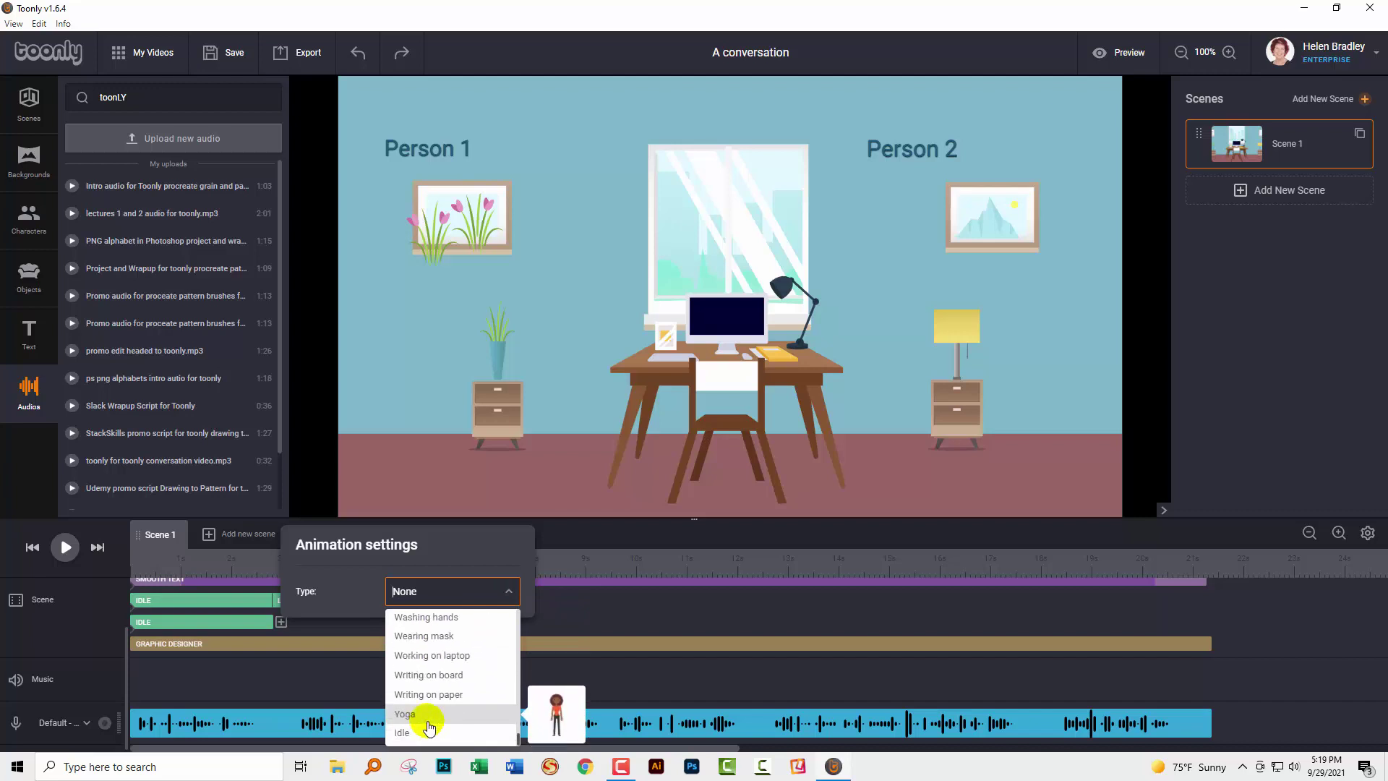
{"action": "left_click", "coordinate": [402, 734]}
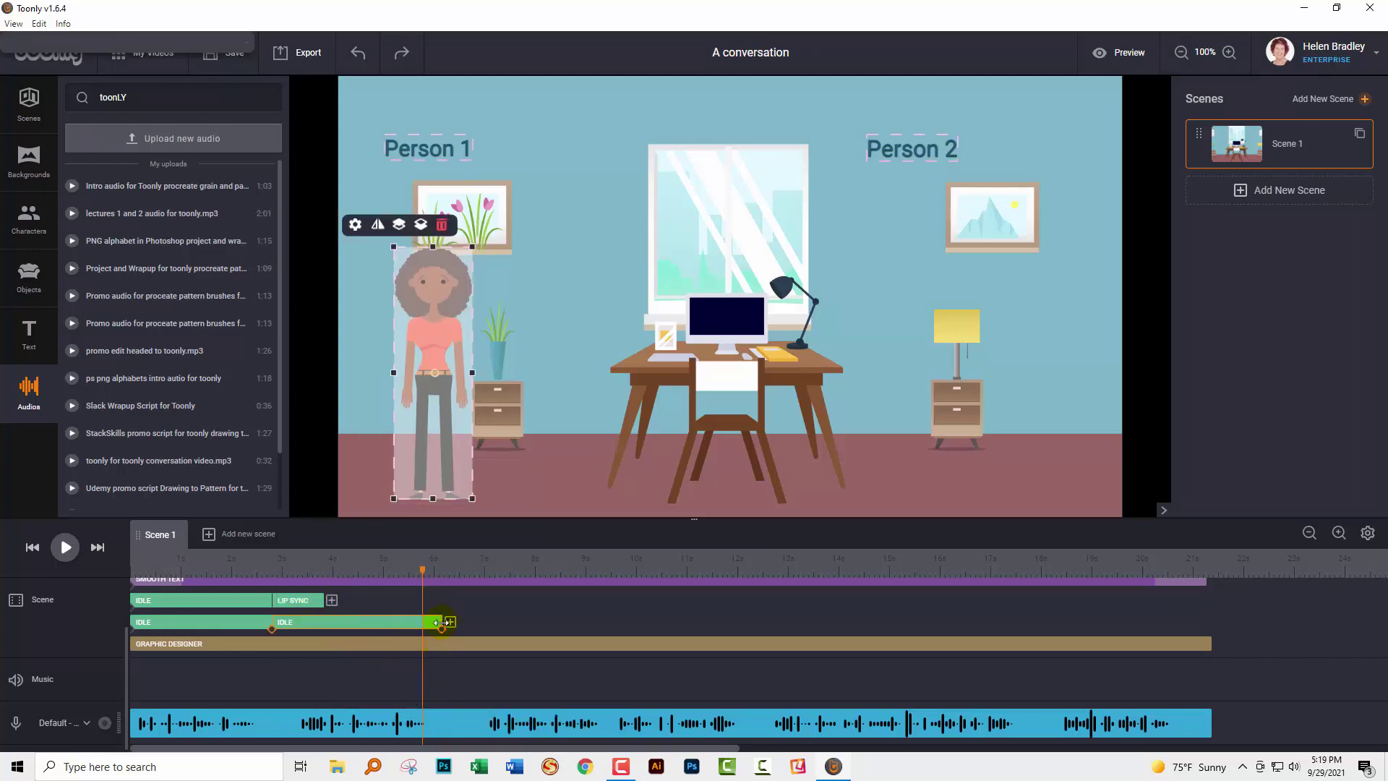
Step: Stretch Person 1's idle and Person 2's lip sync clips to end together
{"action": "left_click_drag", "start_coordinate": [442, 623], "coordinate": [464, 622]}
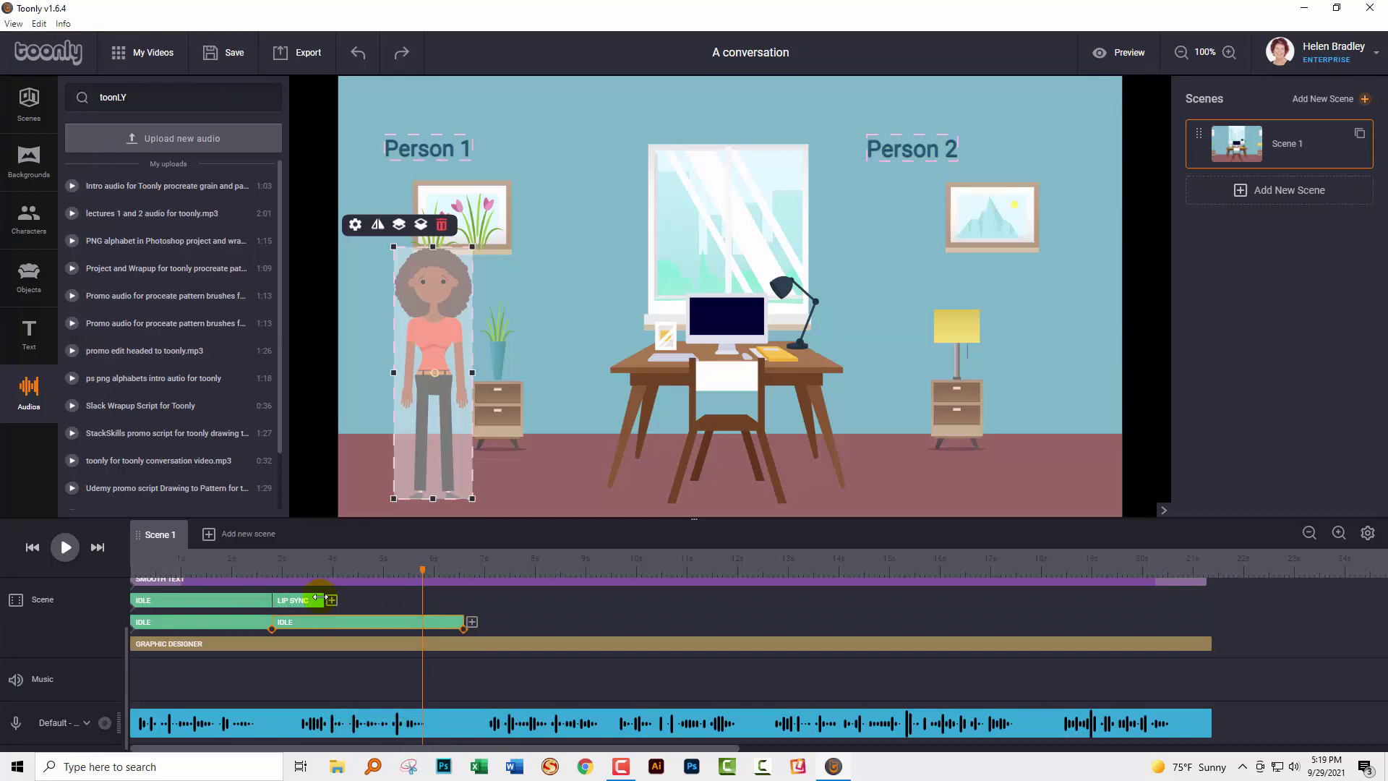
{"action": "left_click_drag", "start_coordinate": [324, 600], "coordinate": [463, 600]}
{"action": "left_click", "coordinate": [295, 601]}
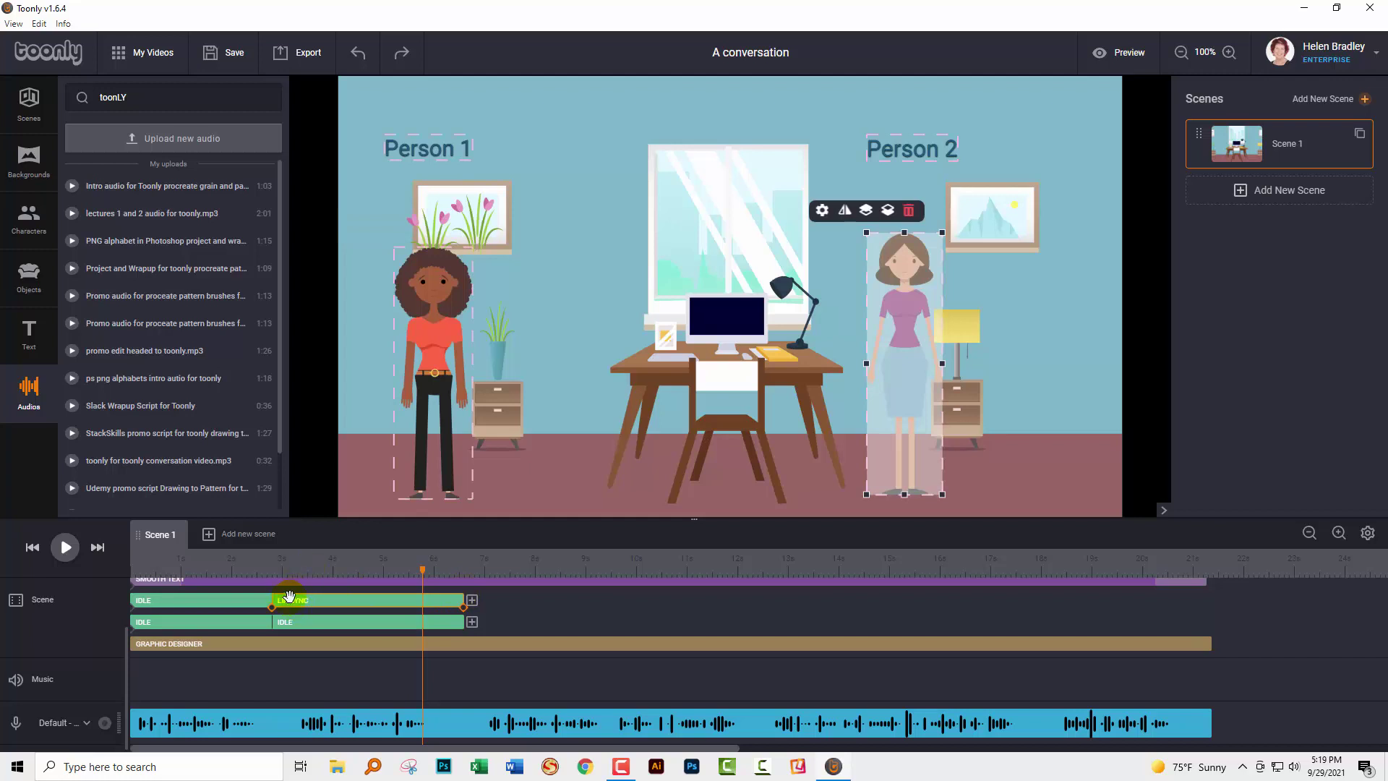
{"action": "left_click", "coordinate": [183, 568]}
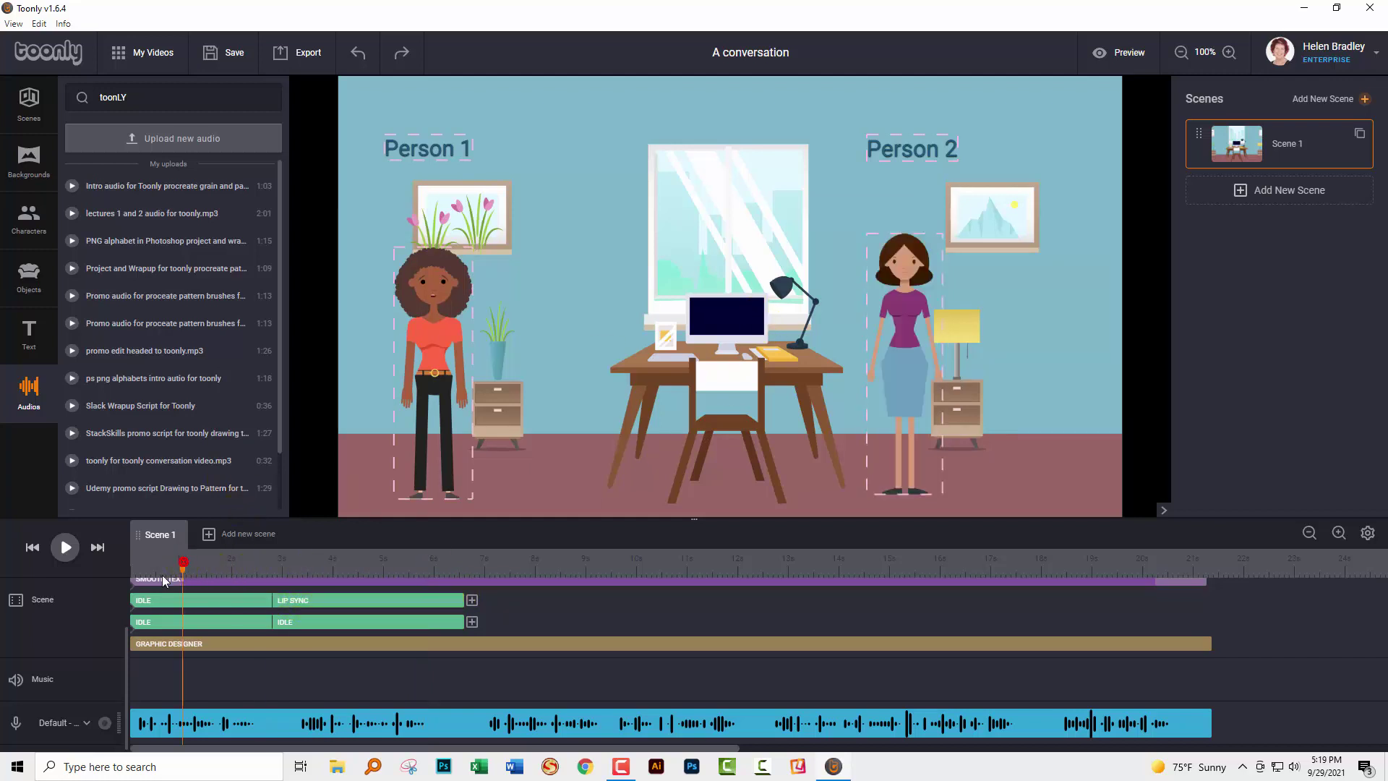
Step: Set Person 2's LIP SYNC clip track to the conversation mp3 and preview the scene
{"action": "left_click", "coordinate": [65, 548]}
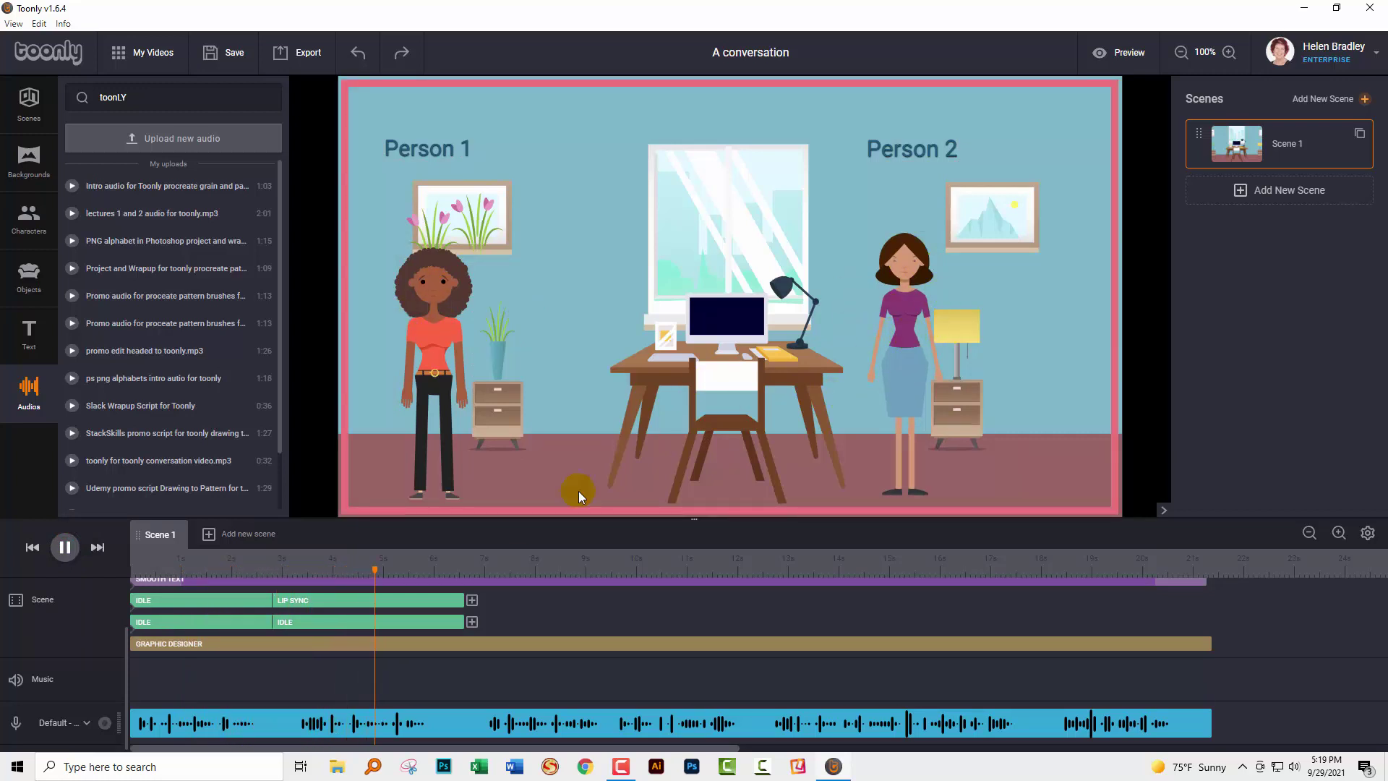
{"action": "left_click", "coordinate": [307, 574]}
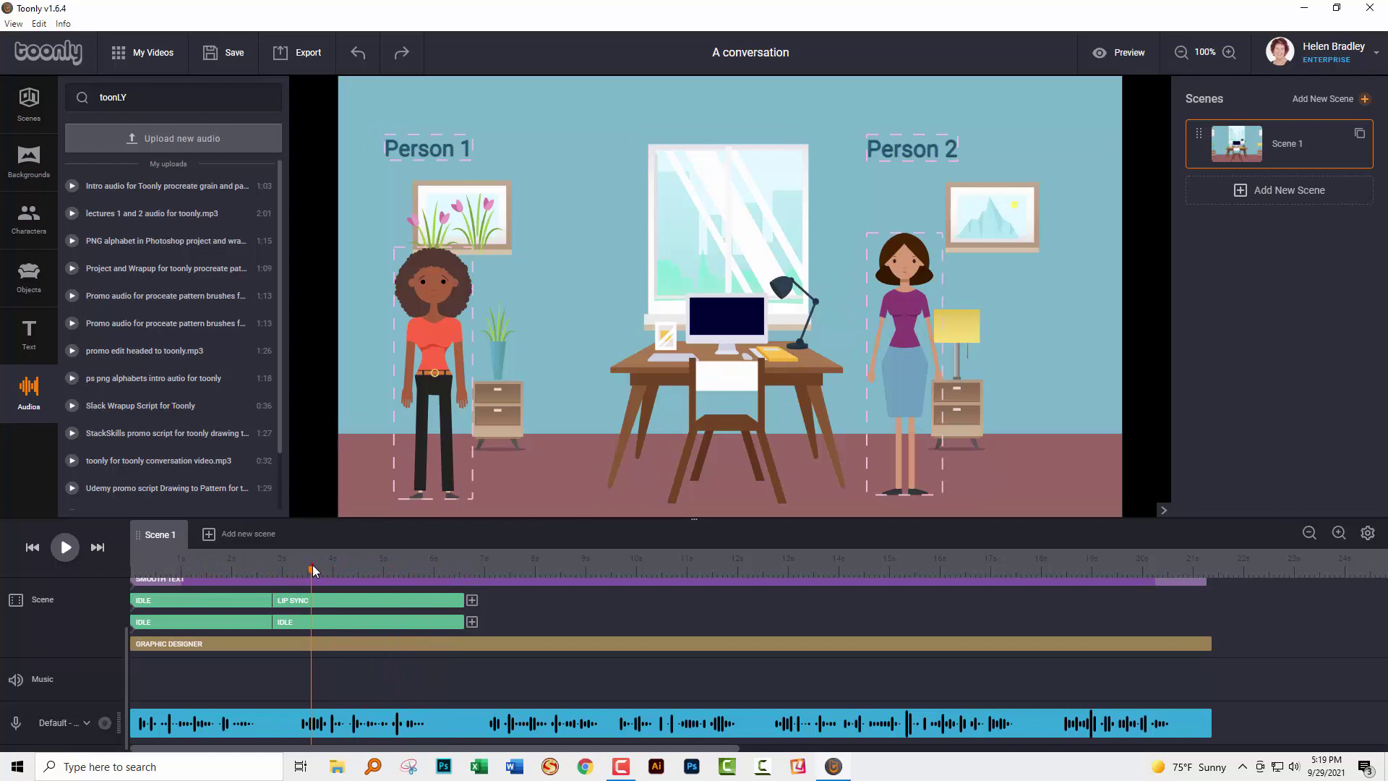
{"action": "double_click", "coordinate": [361, 602]}
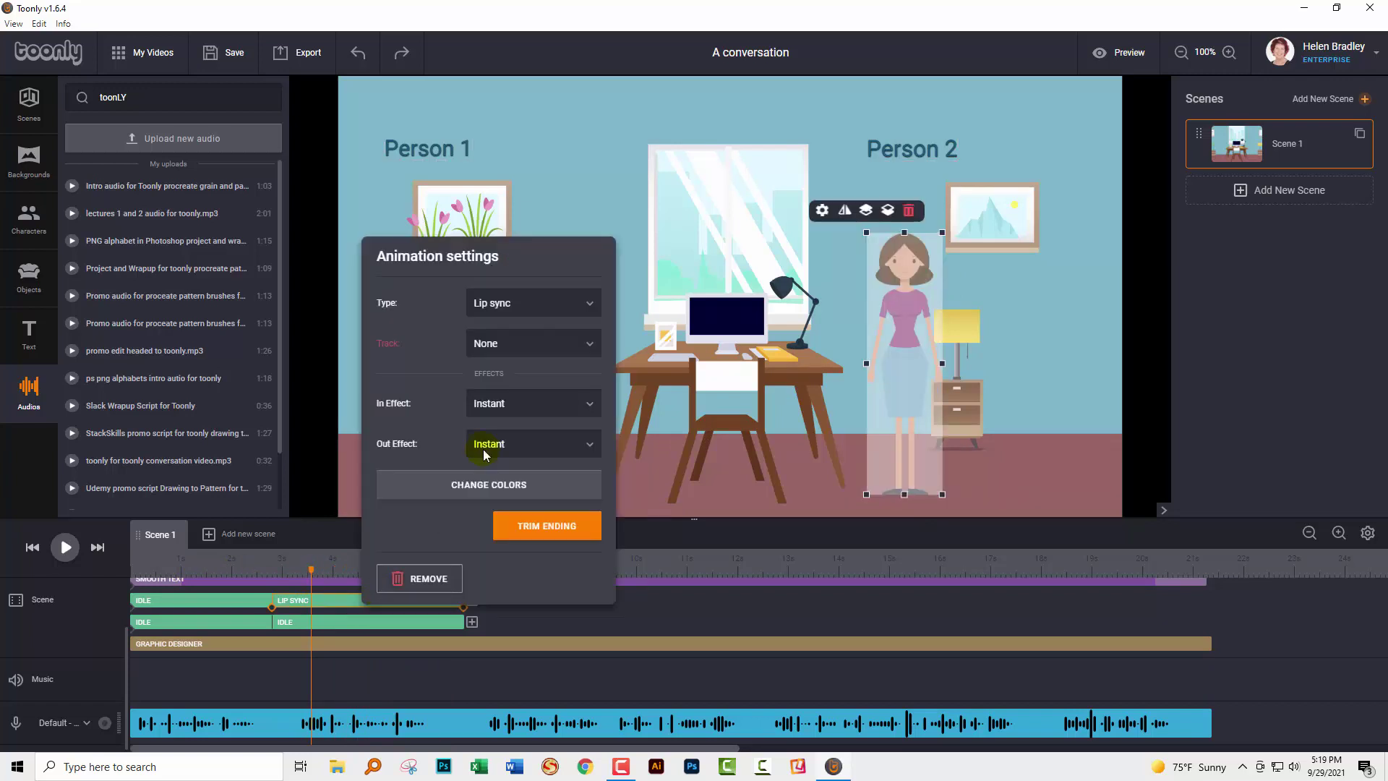
{"action": "left_click", "coordinate": [509, 341]}
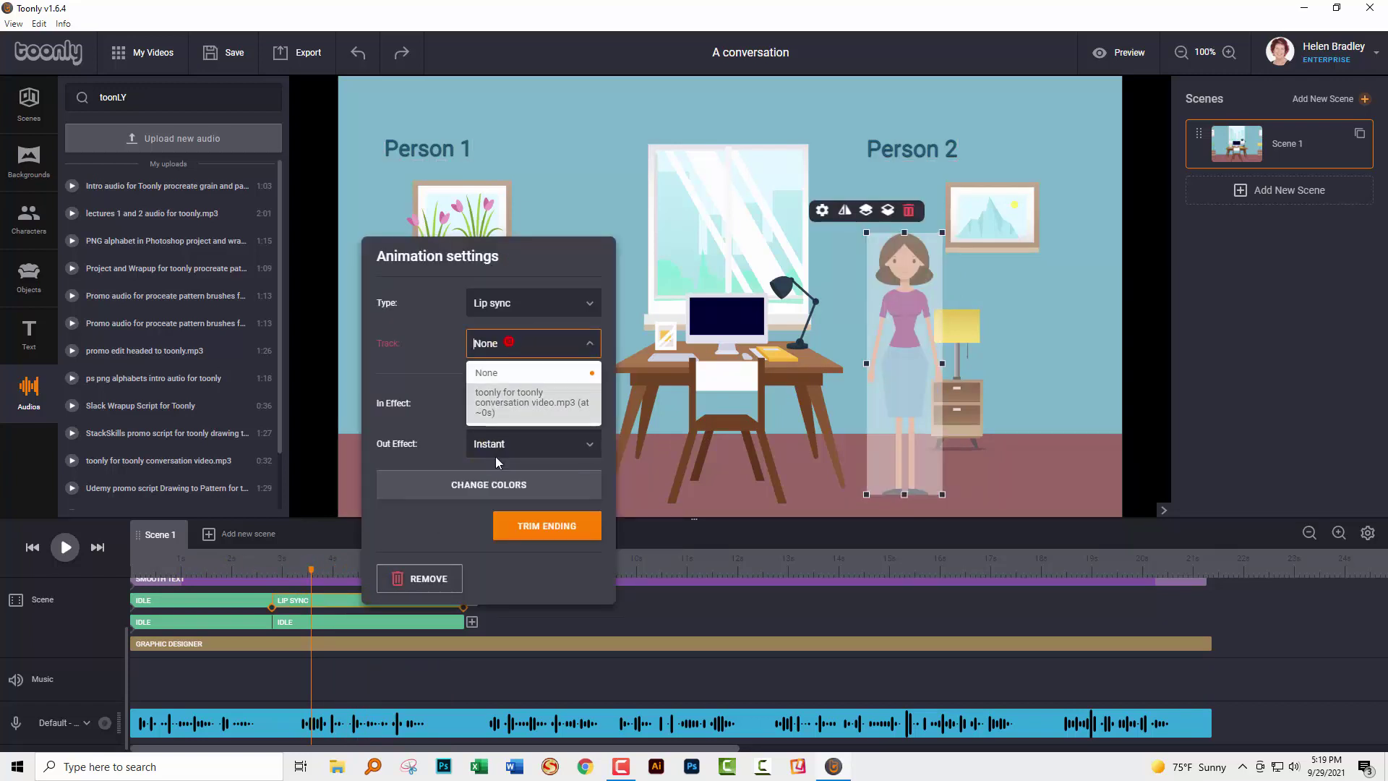
{"action": "left_click", "coordinate": [510, 396]}
{"action": "left_click", "coordinate": [336, 558]}
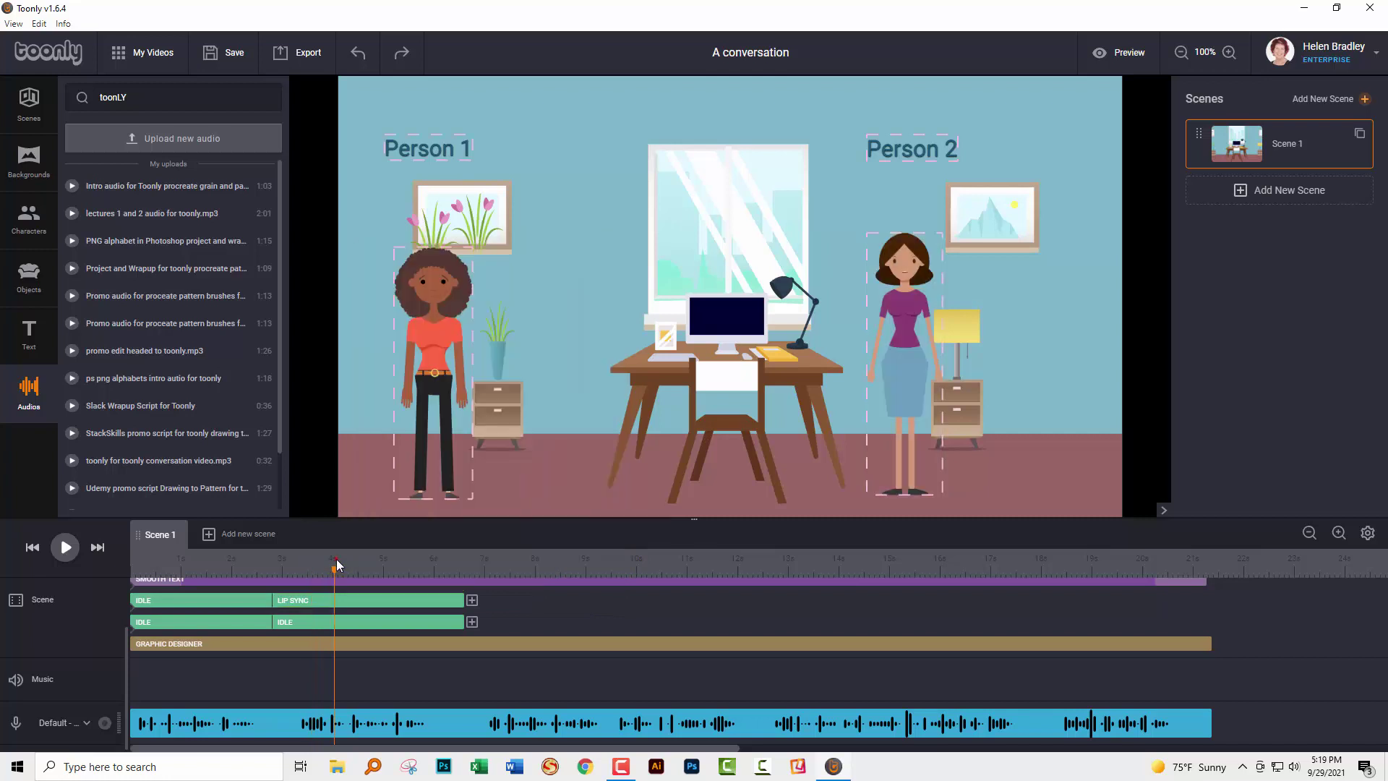
{"action": "left_click_drag", "start_coordinate": [190, 567], "coordinate": [179, 567]}
{"action": "left_click", "coordinate": [66, 547]}
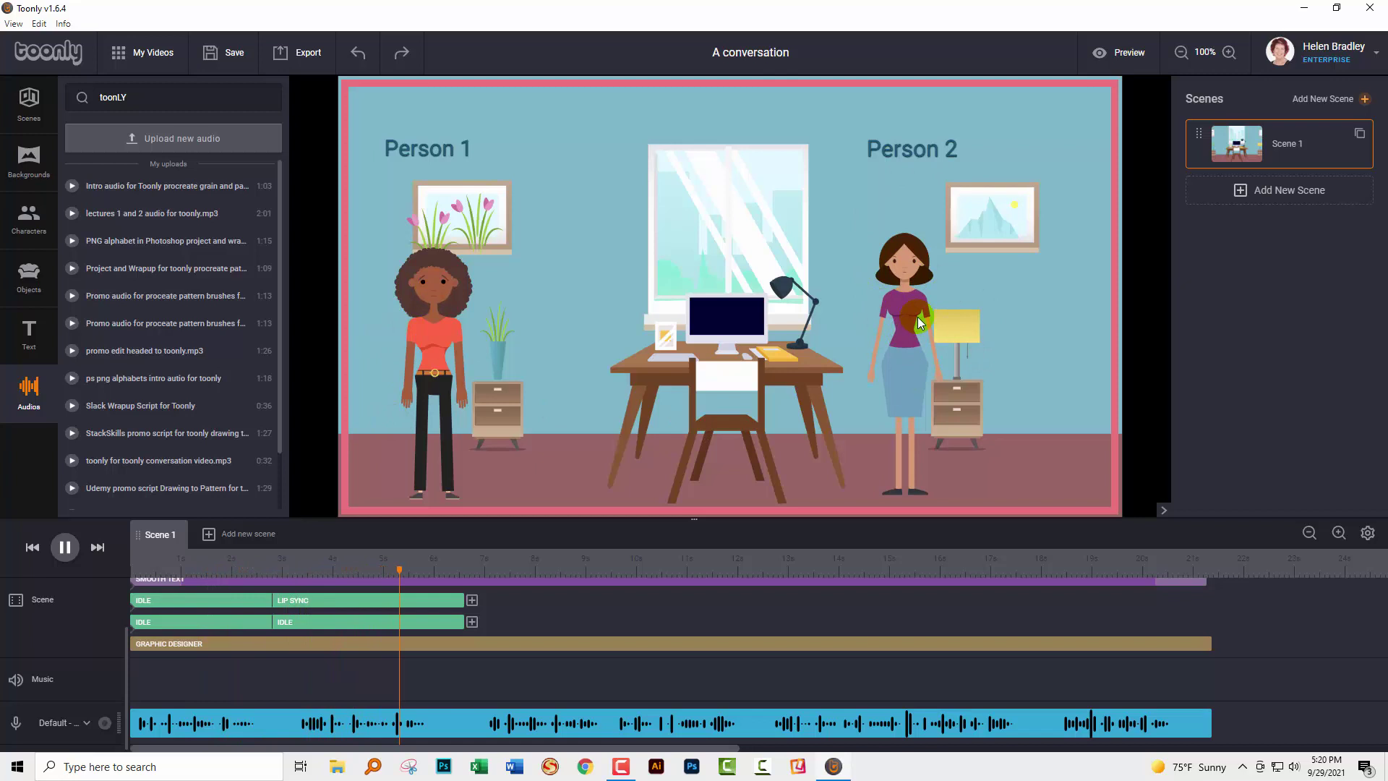
Step: Stop playback and add a third Idle clip to Person 1's track
{"action": "left_click", "coordinate": [463, 573]}
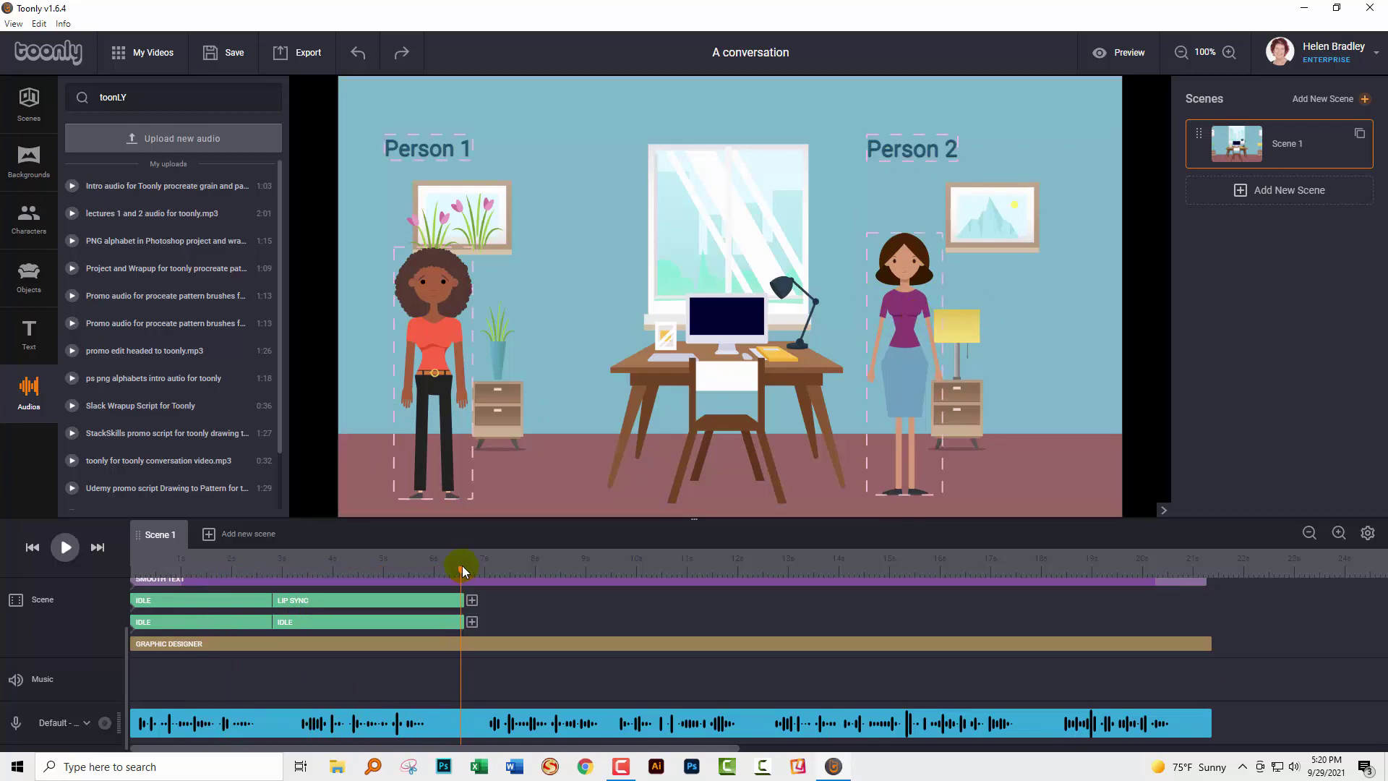
{"action": "left_click", "coordinate": [472, 623]}
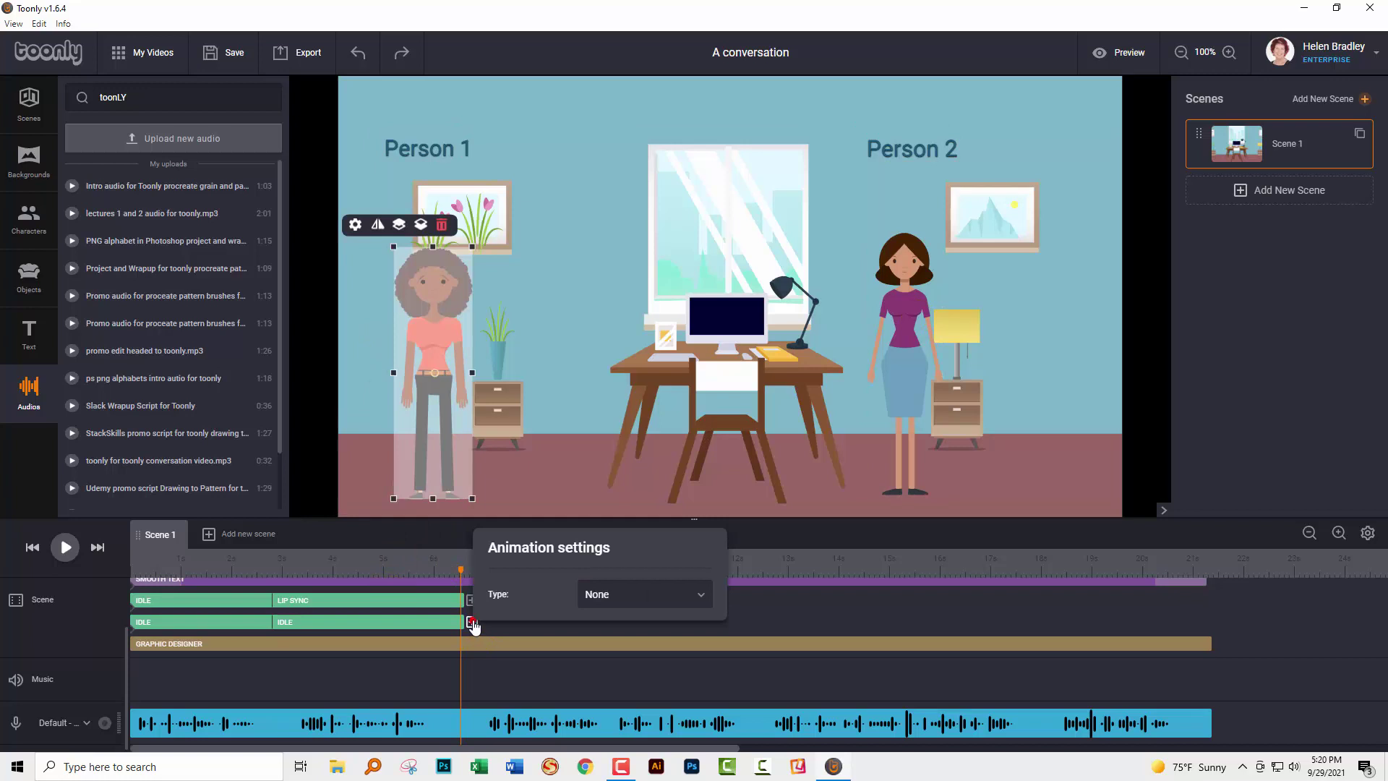
{"action": "left_click", "coordinate": [616, 591]}
{"action": "scroll", "coordinate": [626, 683], "scroll_direction": "down", "scroll_amount": 3}
{"action": "scroll", "coordinate": [626, 689], "scroll_direction": "down", "scroll_amount": 10}
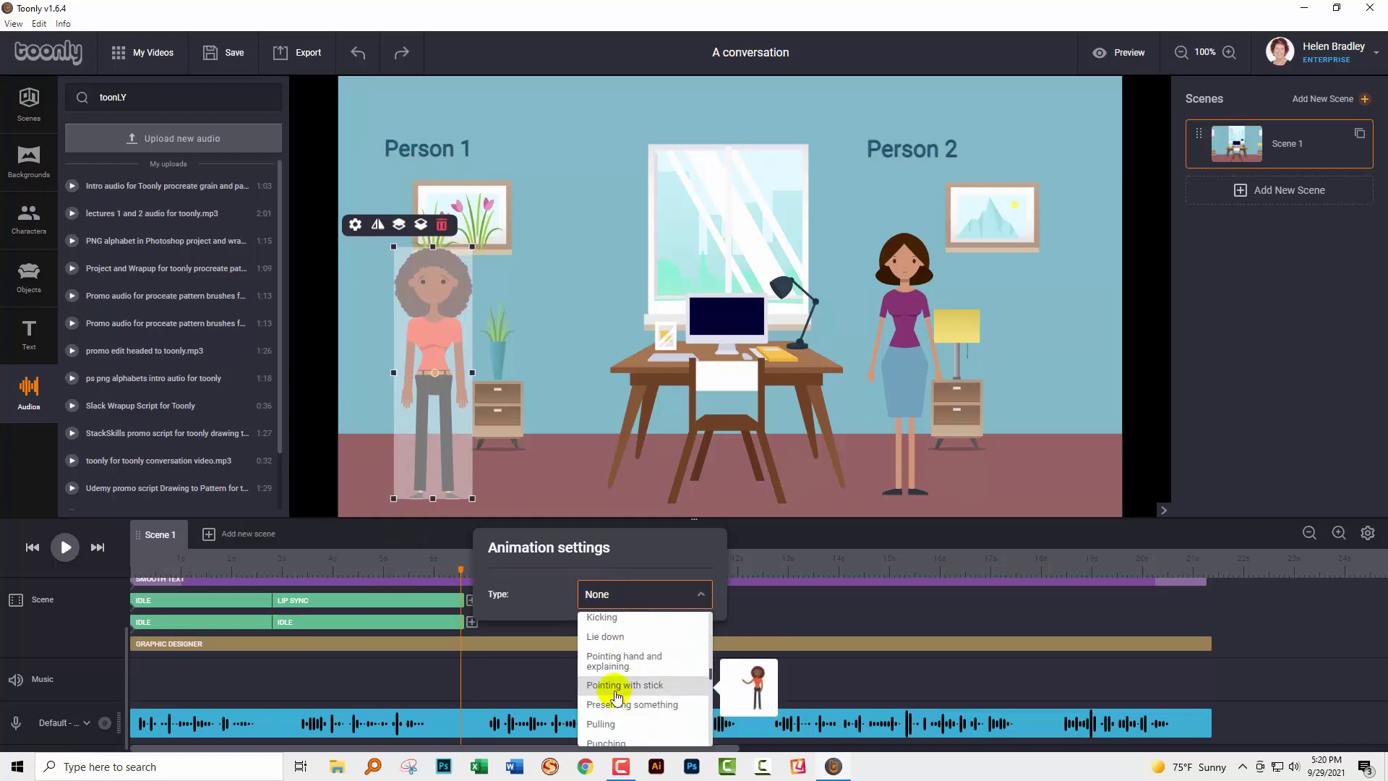
{"action": "left_click", "coordinate": [607, 732]}
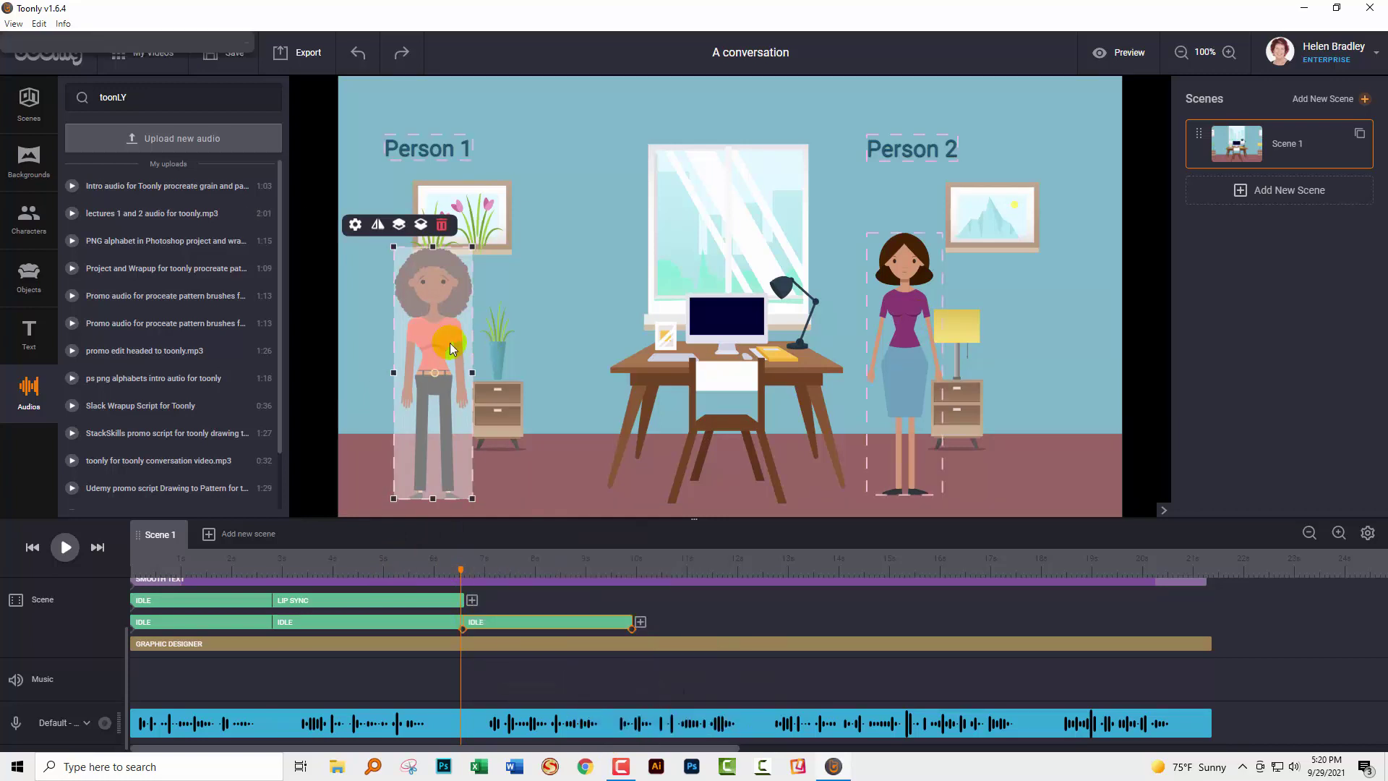
Step: Turn on Lipsync for Person 1's new idle clip, linked to the conversation mp3
{"action": "left_click", "coordinate": [500, 567]}
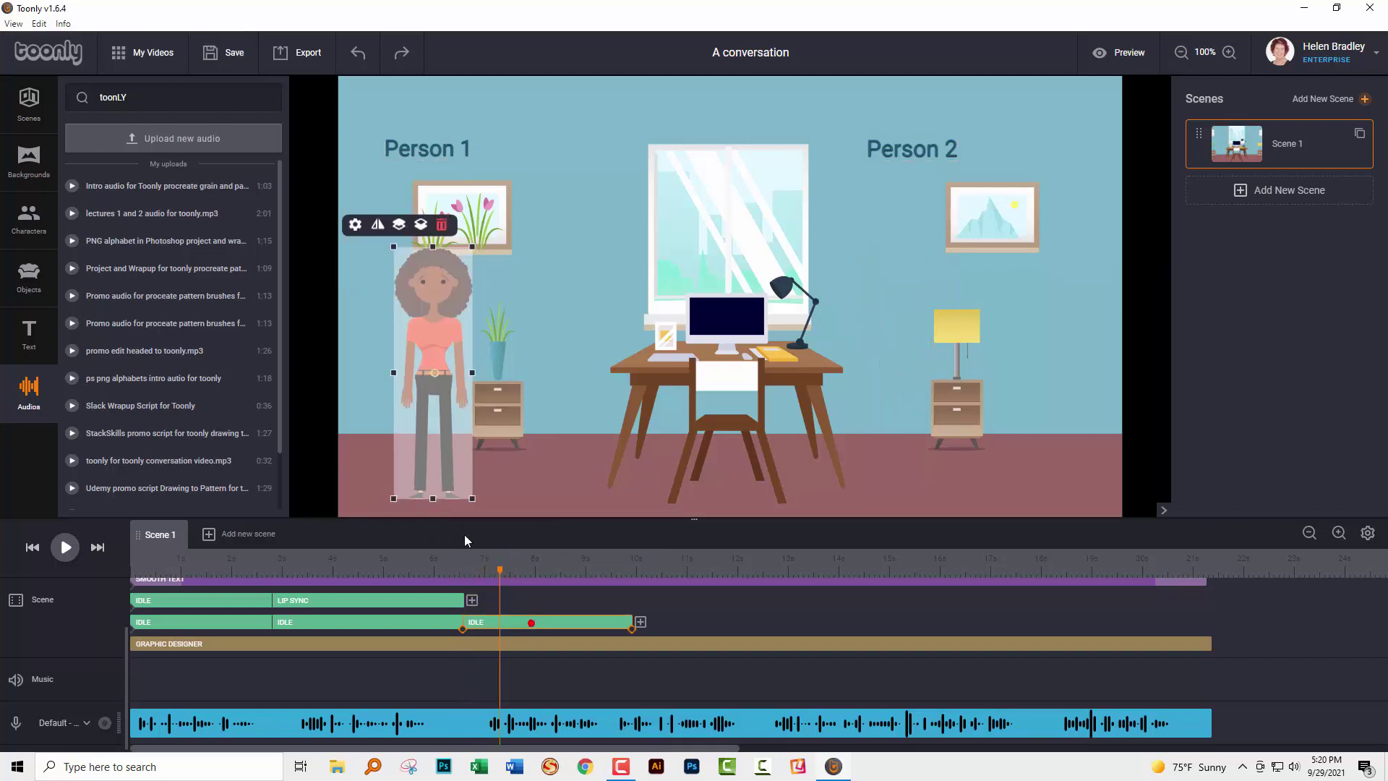
{"action": "double_click", "coordinate": [425, 391]}
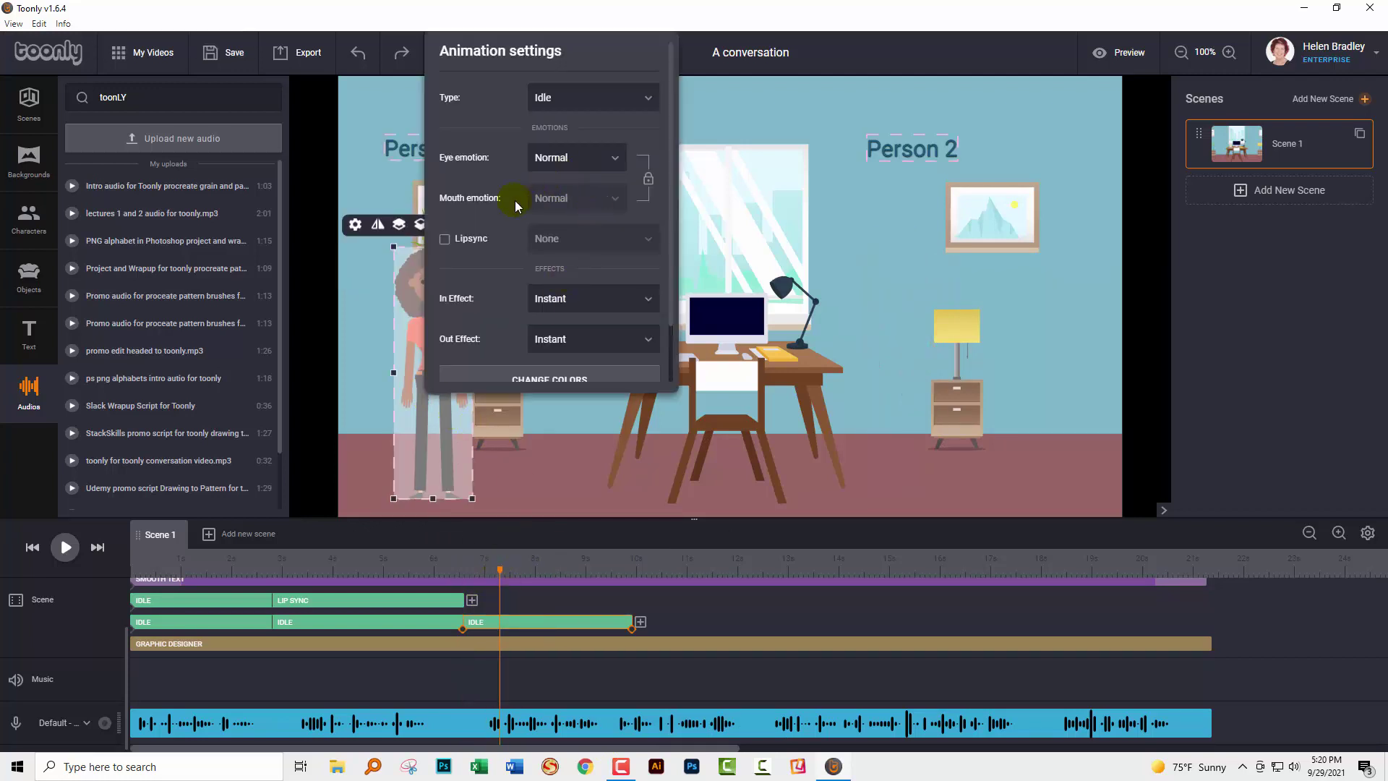
{"action": "left_click", "coordinate": [446, 240]}
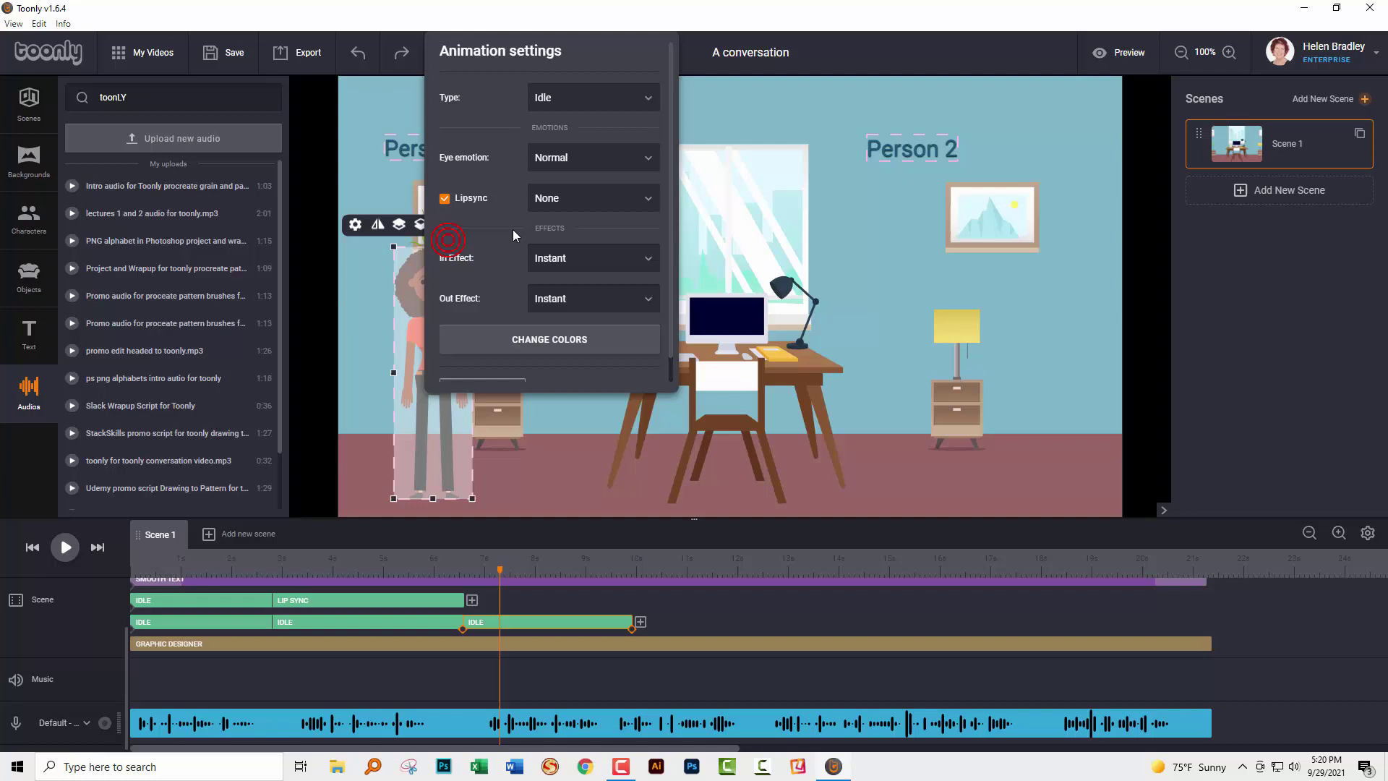
{"action": "left_click", "coordinate": [557, 206]}
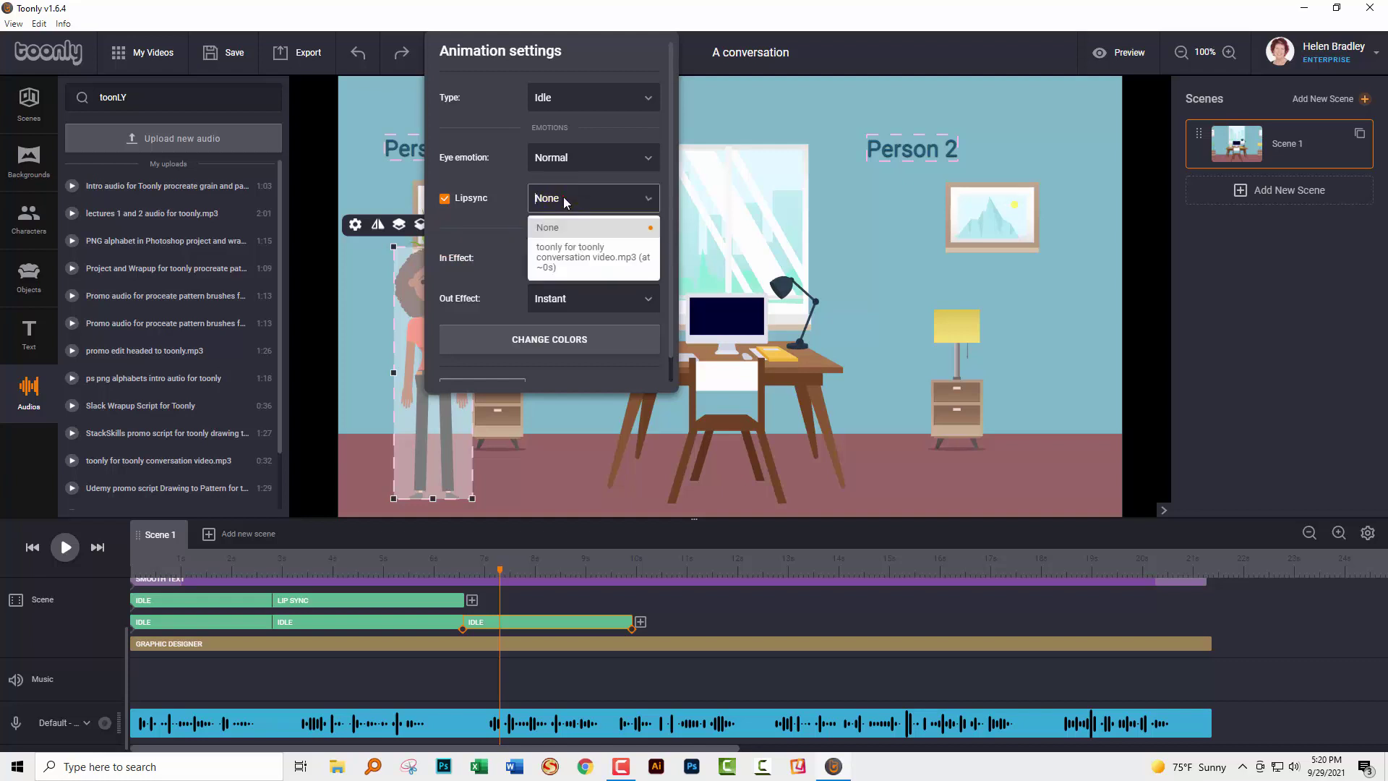
{"action": "left_click", "coordinate": [570, 262]}
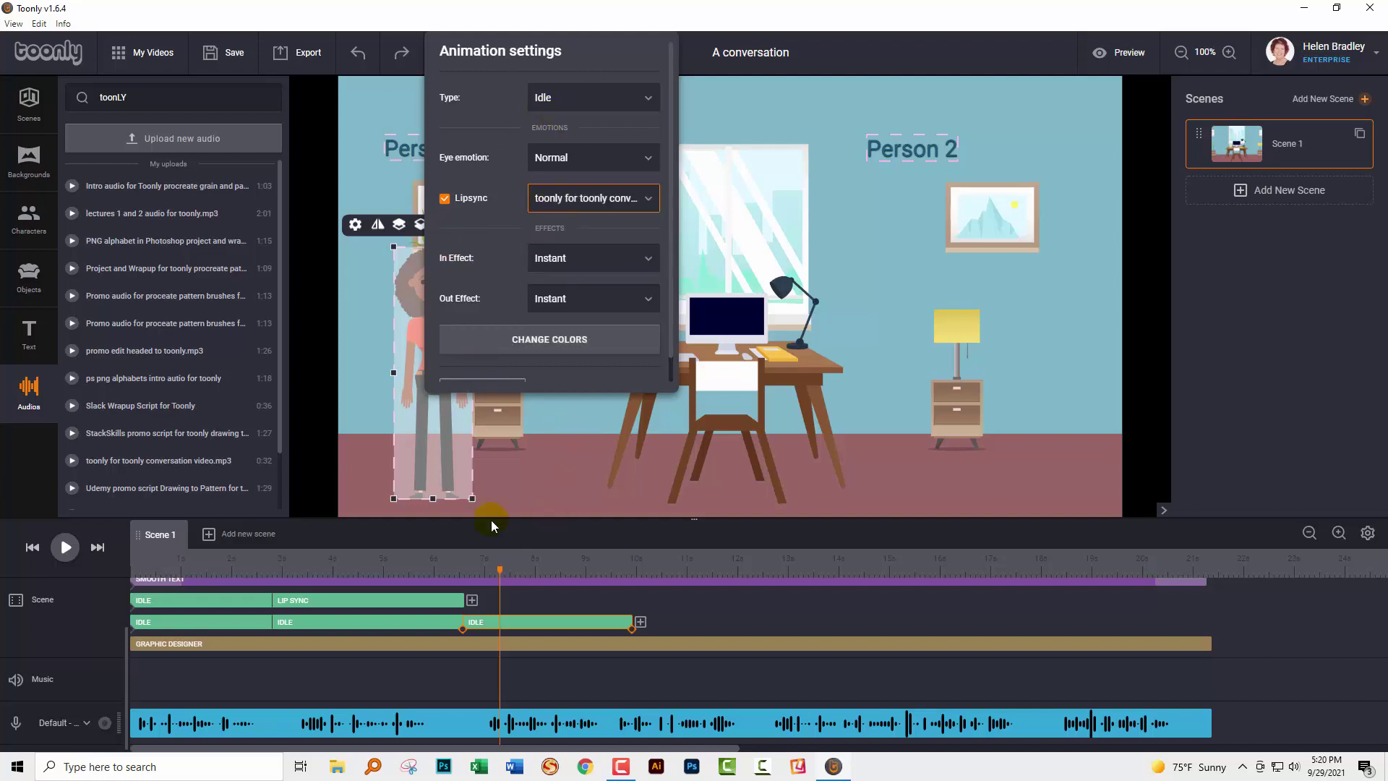
{"action": "left_click", "coordinate": [423, 480]}
{"action": "left_click", "coordinate": [489, 559]}
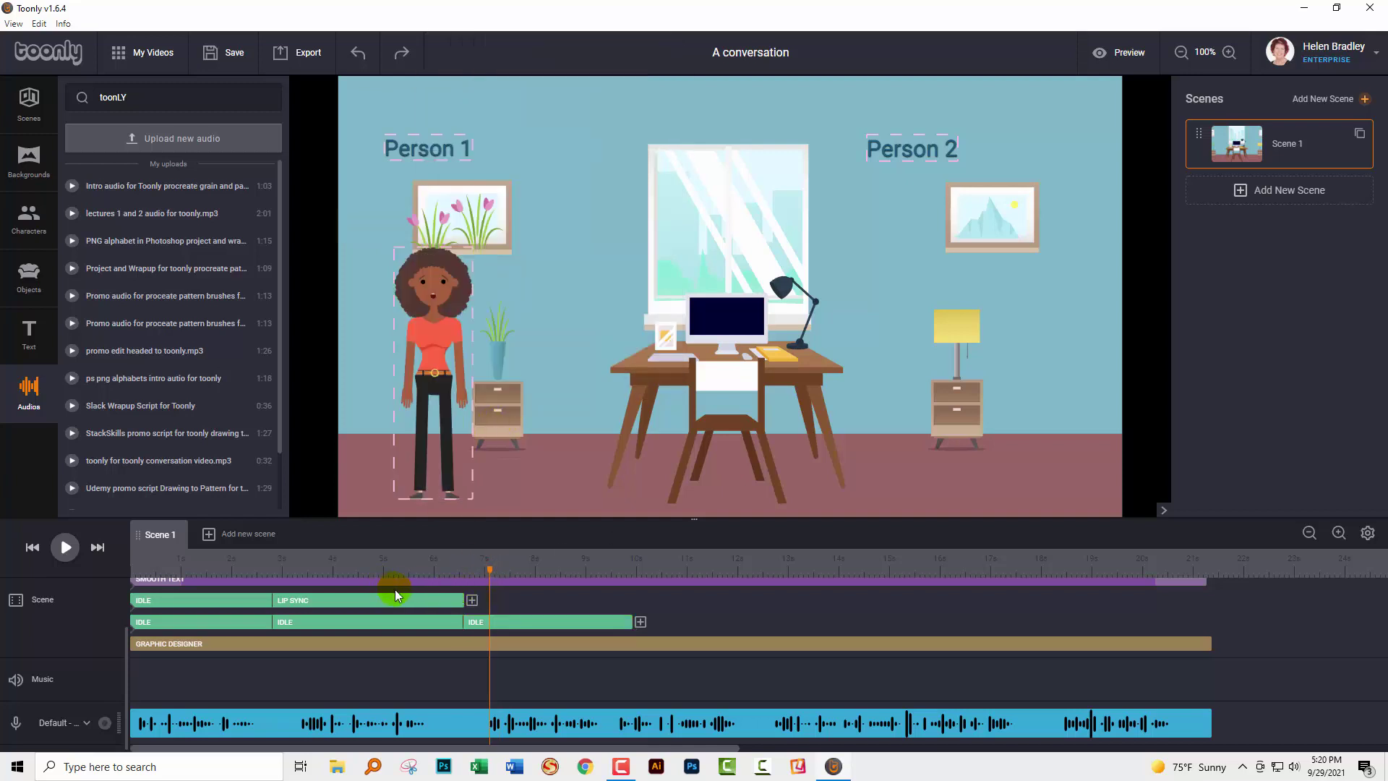
Step: Add an Idle clip after Person 2's lip sync and line up both rows' final clip ends
{"action": "left_click", "coordinate": [472, 602]}
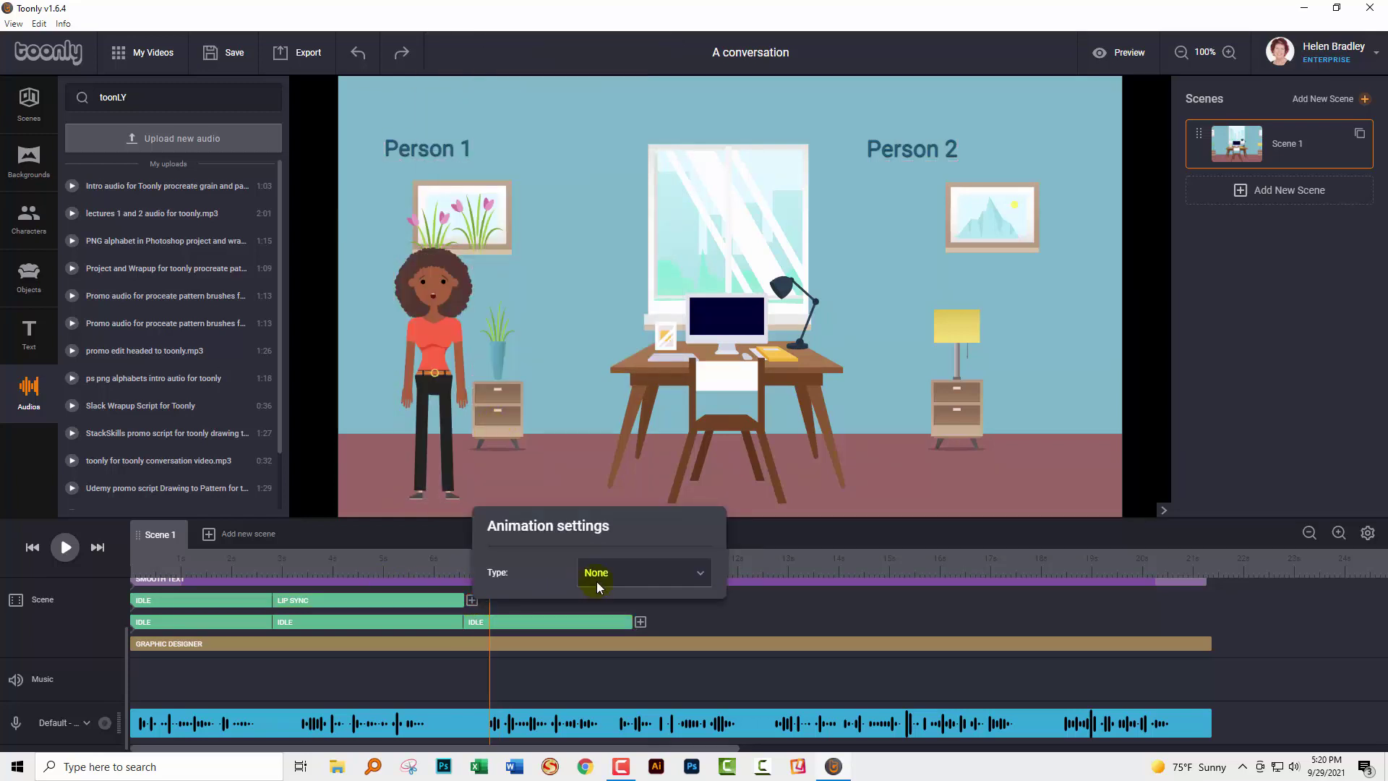
{"action": "left_click", "coordinate": [599, 575]}
{"action": "scroll", "coordinate": [639, 694], "scroll_direction": "down", "scroll_amount": 15}
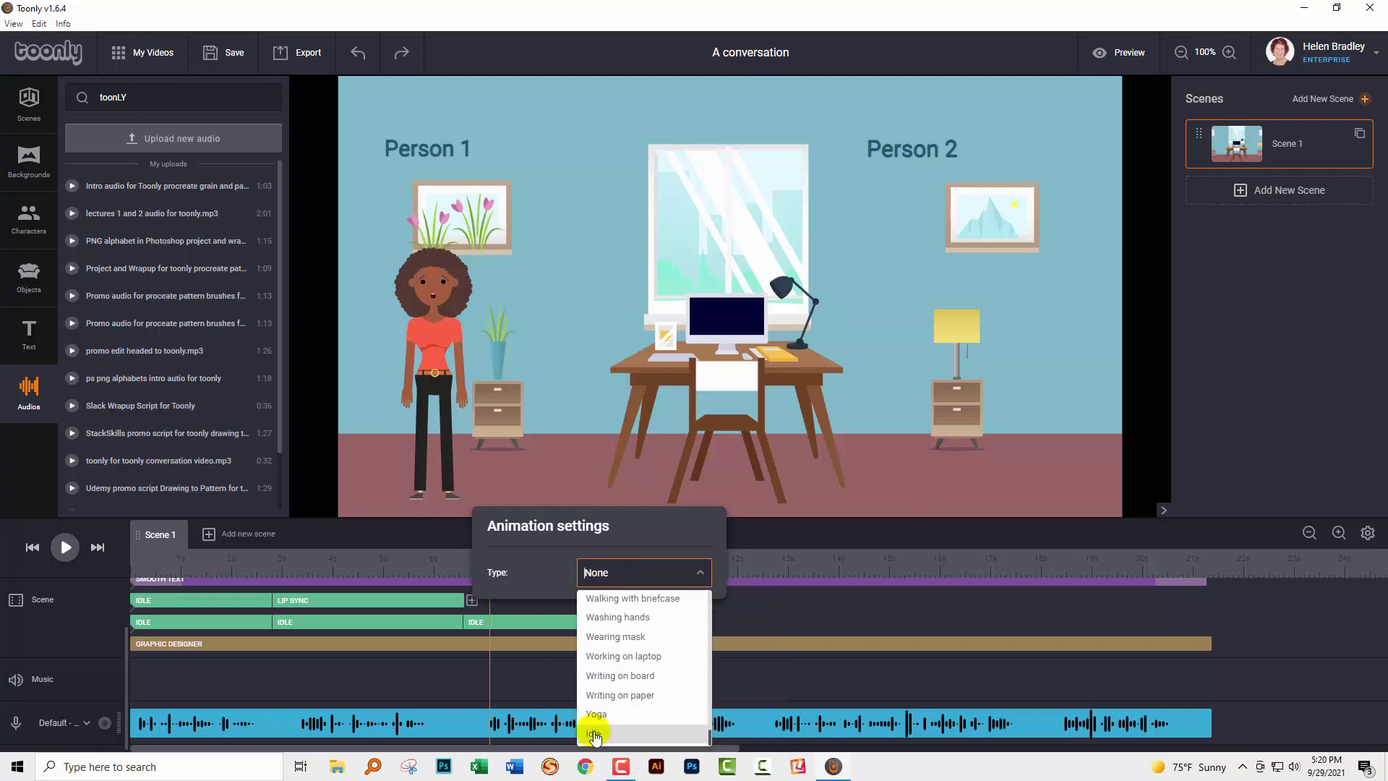
{"action": "left_click", "coordinate": [605, 730]}
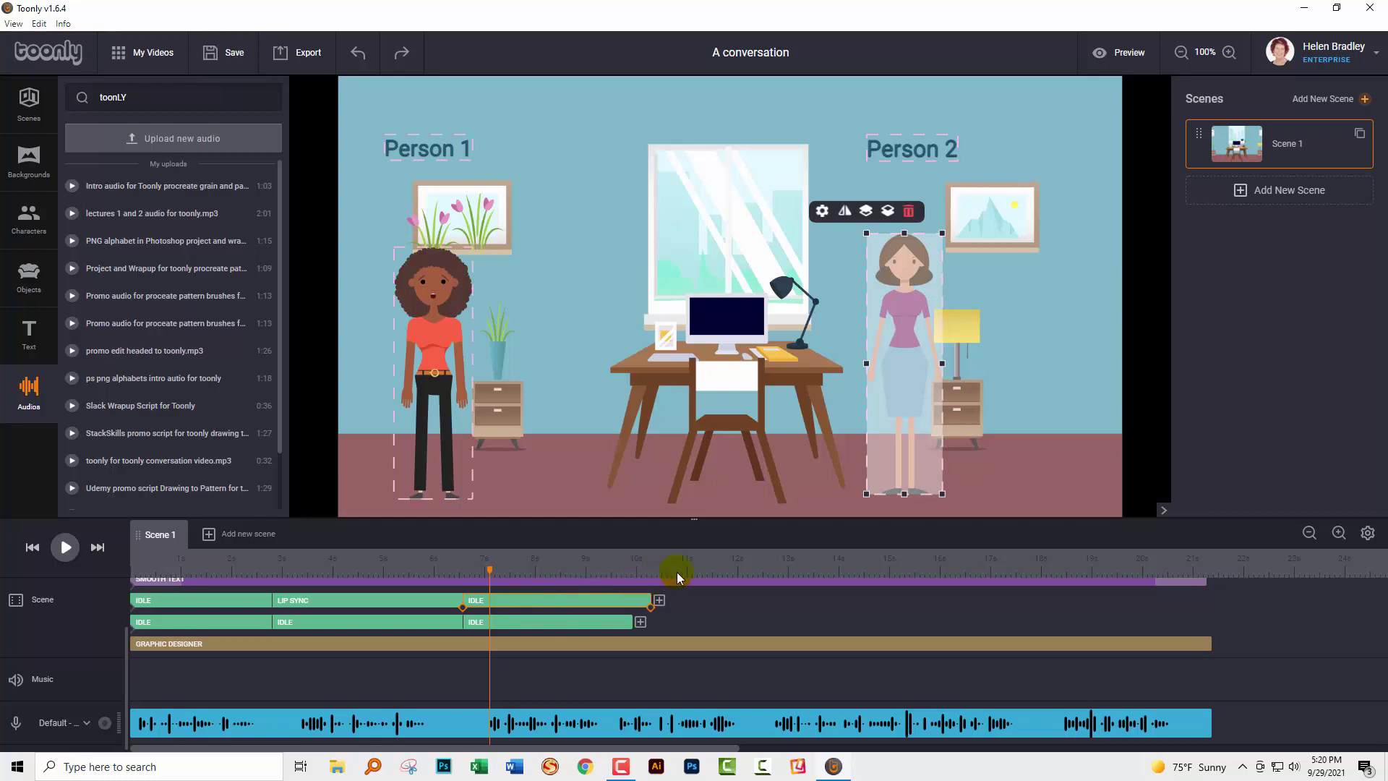
{"action": "left_click_drag", "start_coordinate": [735, 566], "coordinate": [744, 567]}
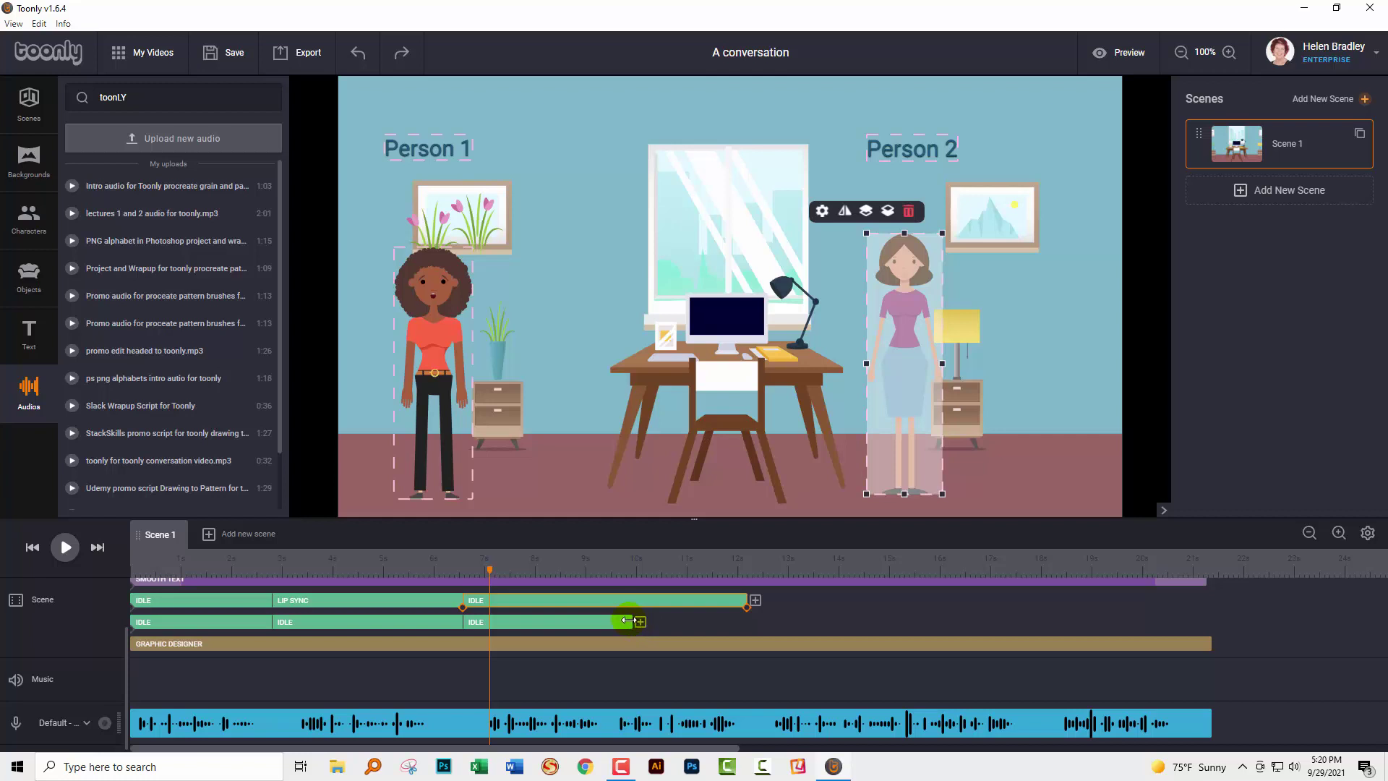
{"action": "left_click_drag", "start_coordinate": [628, 619], "coordinate": [744, 612]}
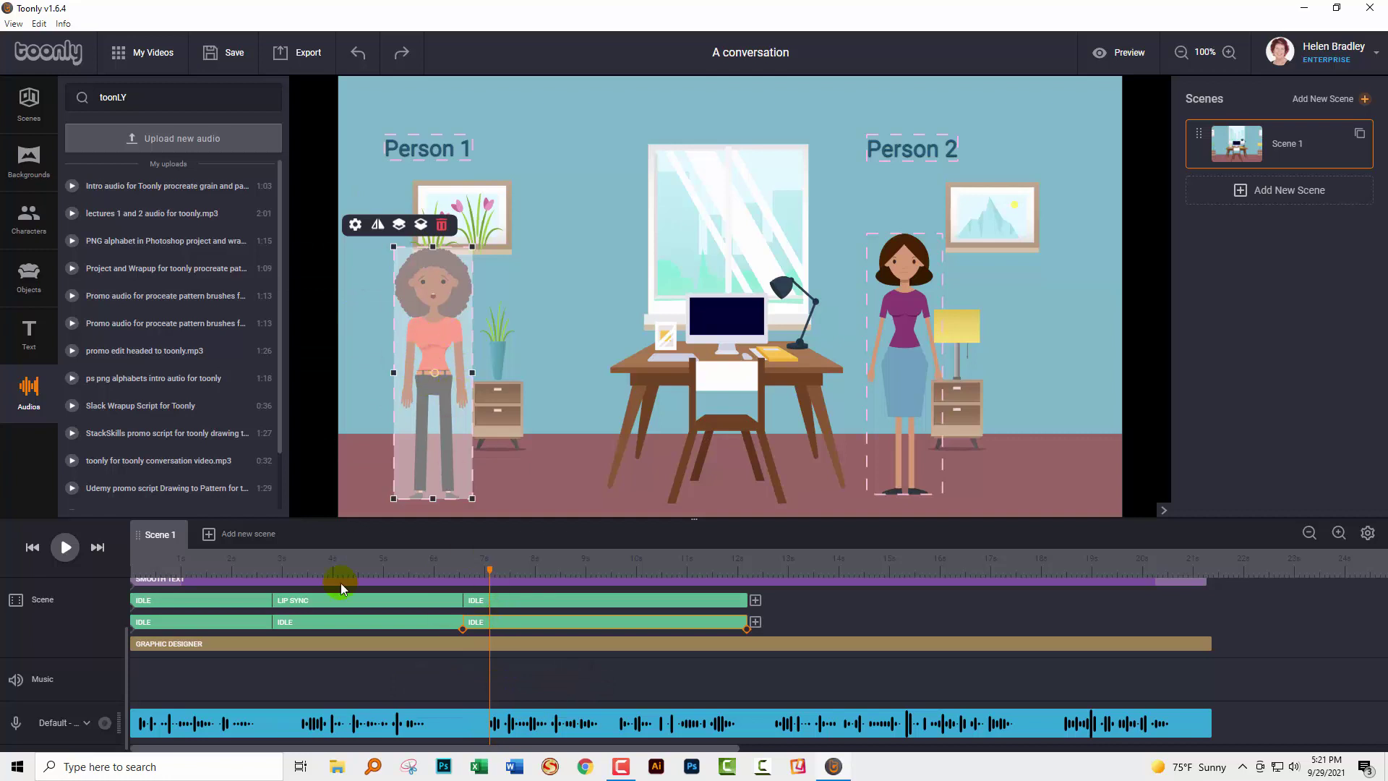
{"action": "left_click", "coordinate": [64, 547]}
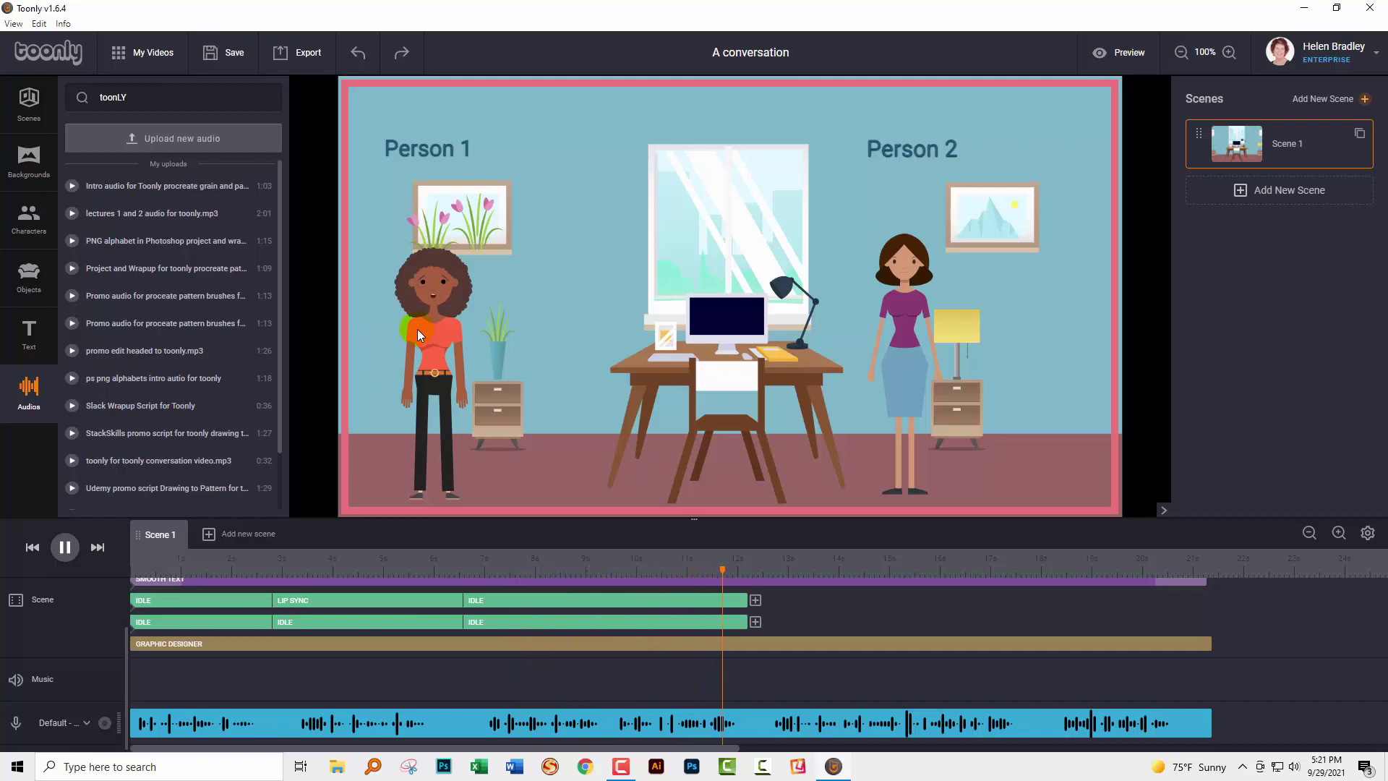
{"action": "left_click", "coordinate": [714, 555]}
{"action": "left_click", "coordinate": [814, 622]}
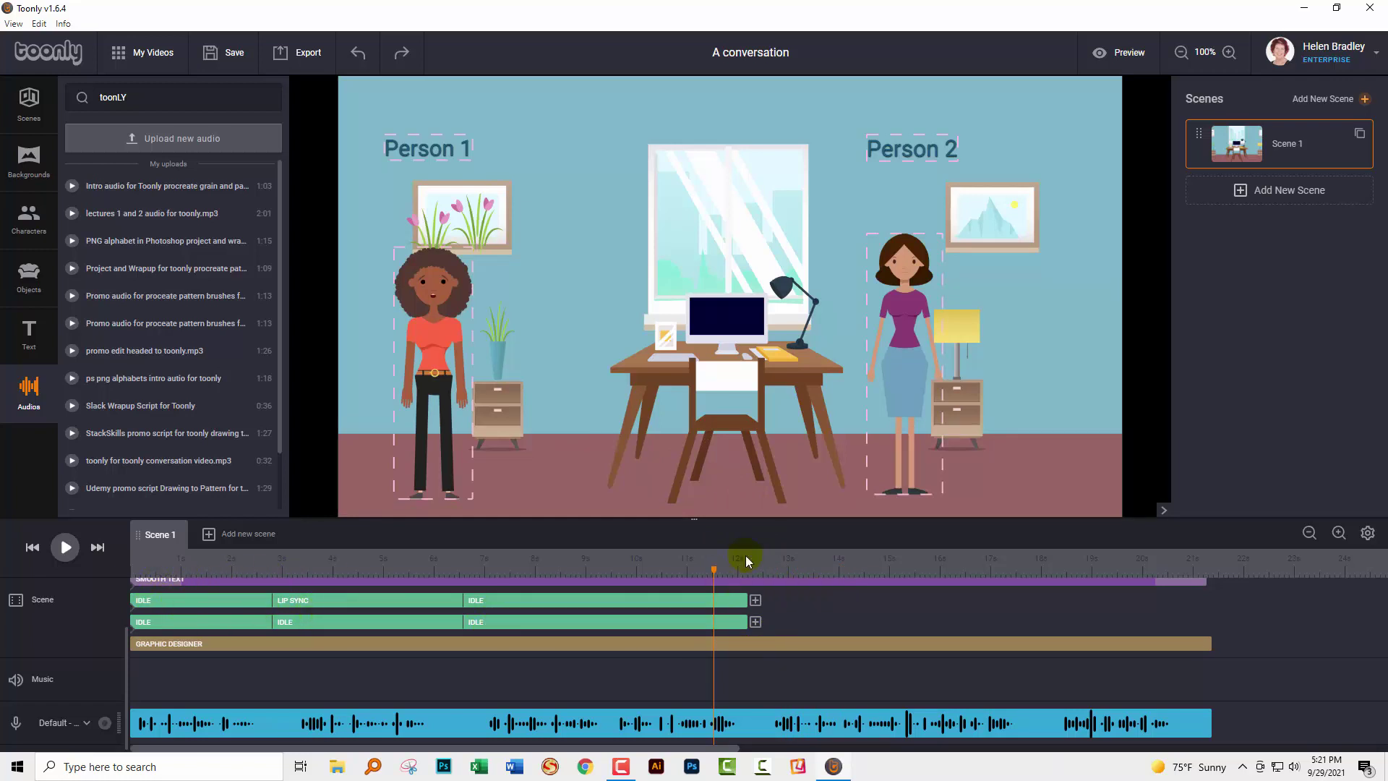
Step: Add a second Lip sync clip for Person 2 and an Idle clip for Person 1
{"action": "left_click", "coordinate": [756, 600]}
{"action": "left_click", "coordinate": [897, 575]}
{"action": "scroll", "coordinate": [886, 651], "scroll_direction": "down", "scroll_amount": 5}
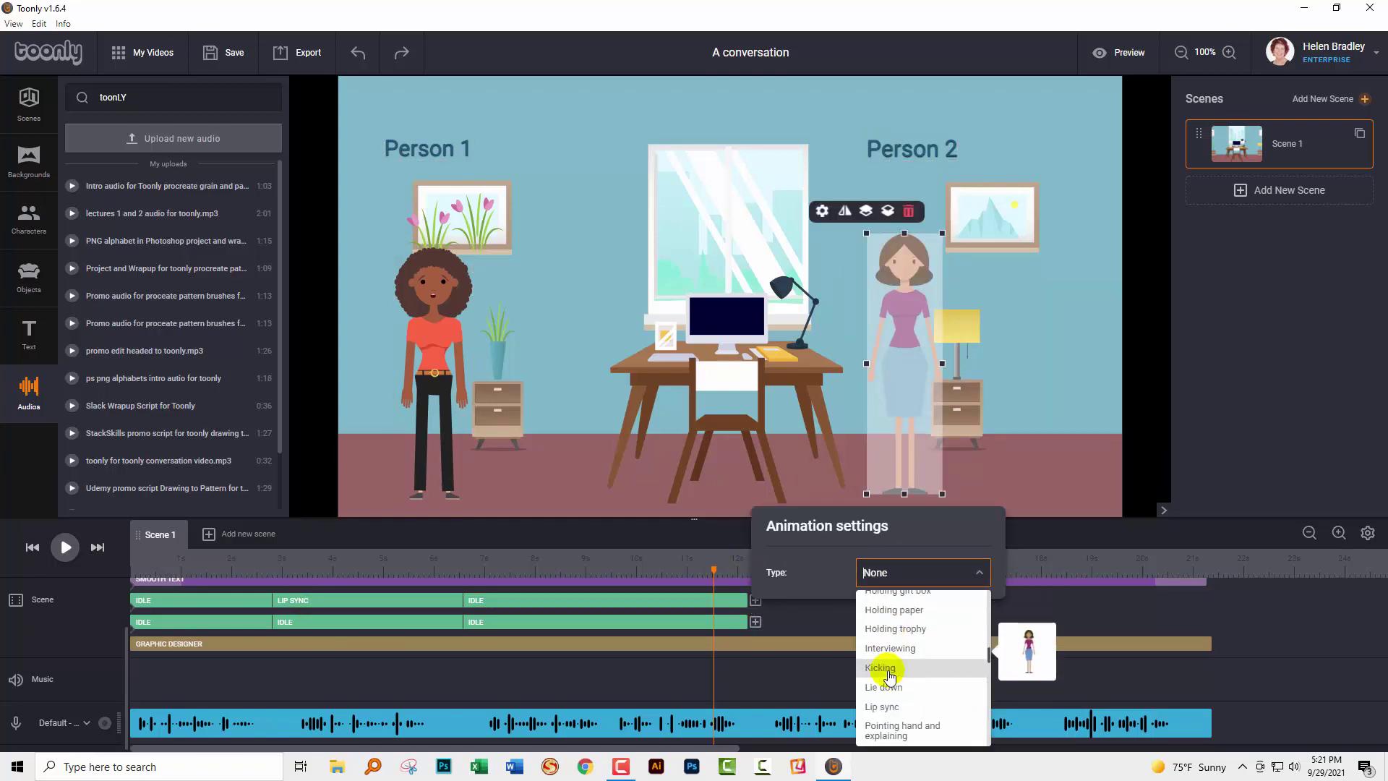
{"action": "left_click", "coordinate": [885, 731]}
{"action": "left_click", "coordinate": [754, 624]}
{"action": "left_click", "coordinate": [911, 590]}
{"action": "scroll", "coordinate": [898, 694], "scroll_direction": "down", "scroll_amount": 5}
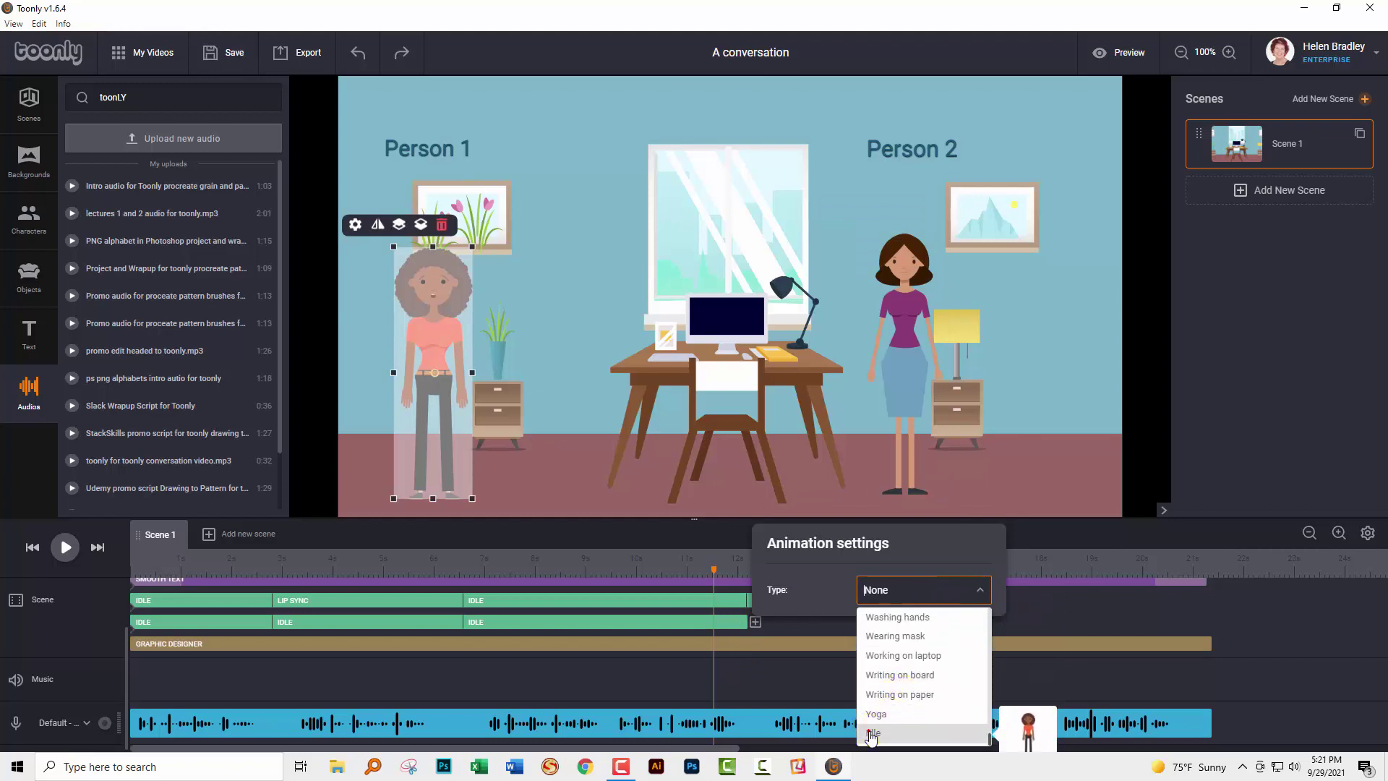
{"action": "left_click", "coordinate": [873, 733]}
Step: Lengthen both new clips to end around 17.5 seconds
{"action": "left_click_drag", "start_coordinate": [797, 596], "coordinate": [1015, 621]}
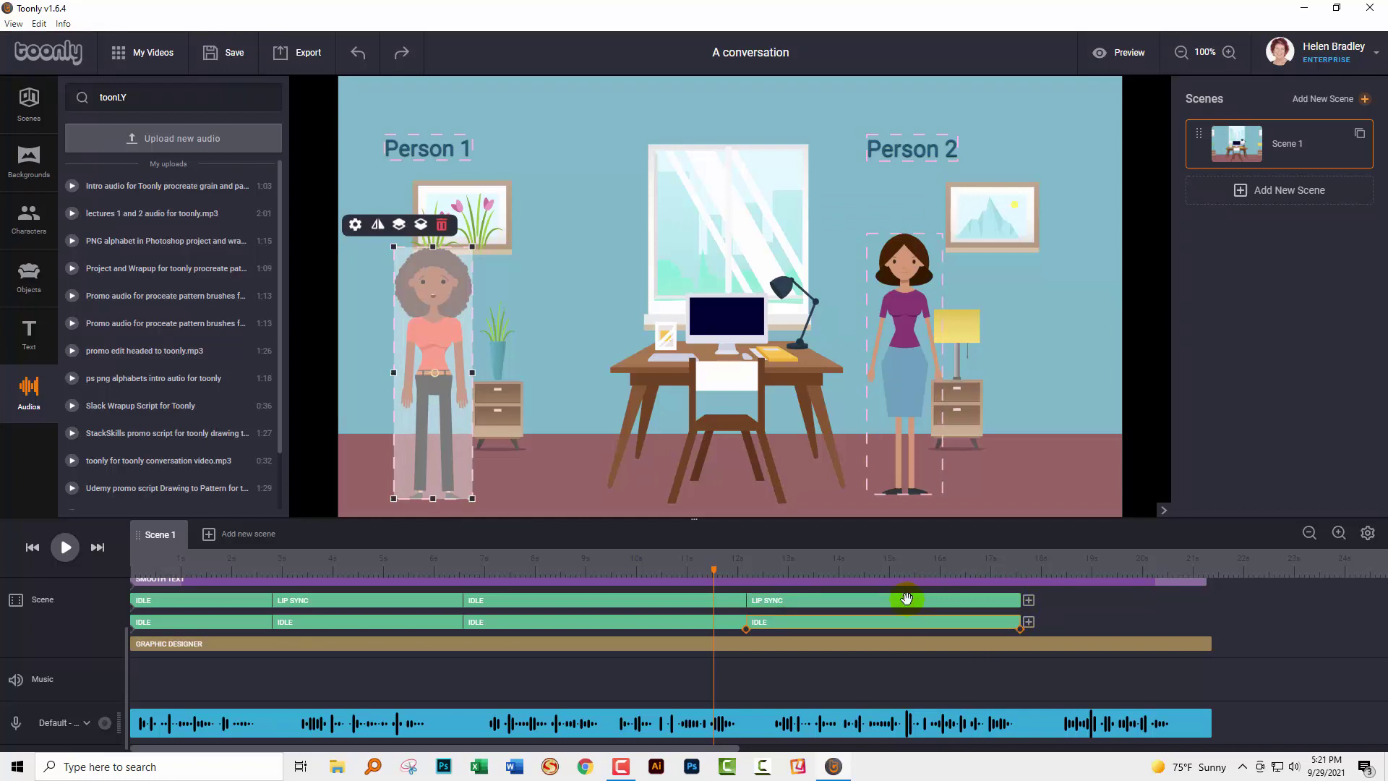
{"action": "left_click", "coordinate": [916, 424]}
{"action": "left_click", "coordinate": [817, 623]}
{"action": "left_click", "coordinate": [850, 615]}
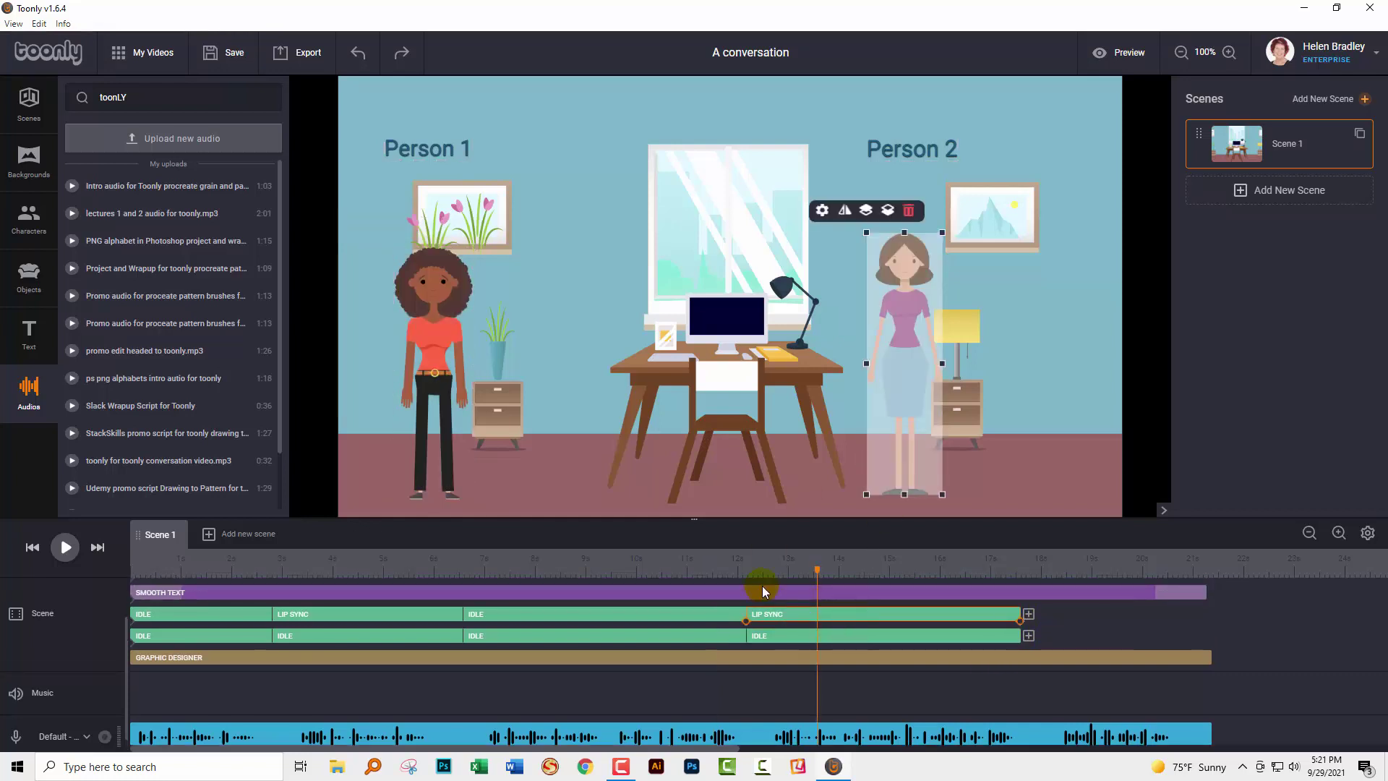
{"action": "left_click", "coordinate": [660, 564]}
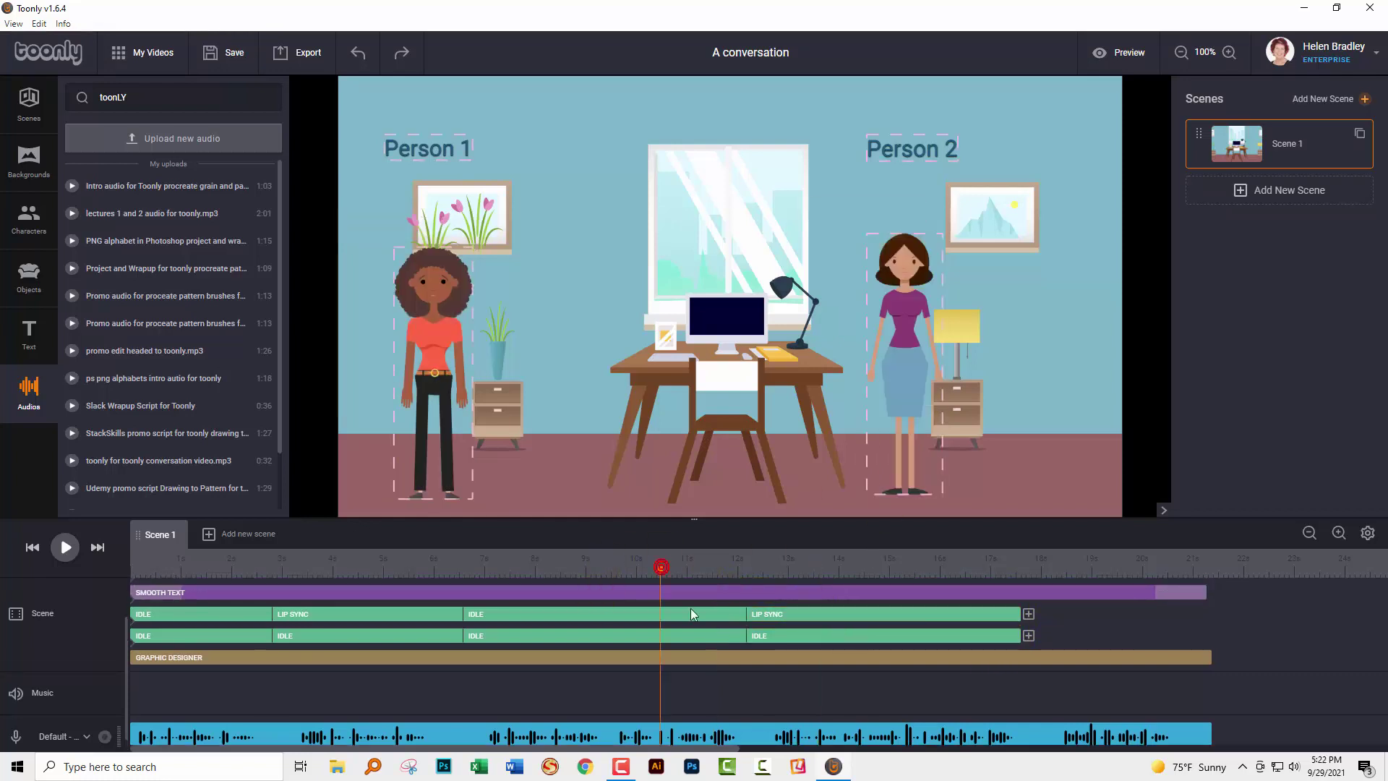
Step: Link Person 2's second lip sync to the conversation audio, then open Person 1's idle settings
{"action": "left_click", "coordinate": [822, 571]}
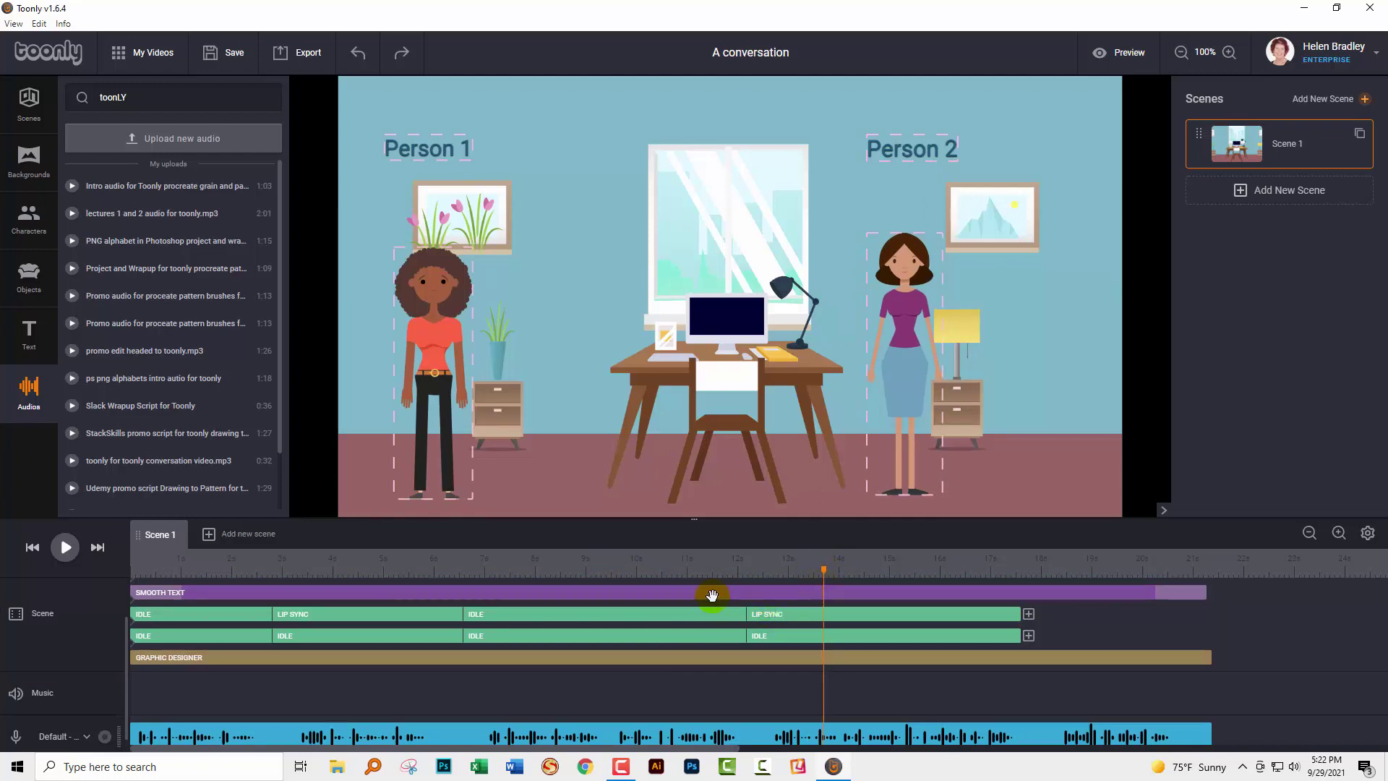
{"action": "left_click", "coordinate": [662, 555]}
{"action": "left_click", "coordinate": [803, 576]}
{"action": "left_click", "coordinate": [800, 615]}
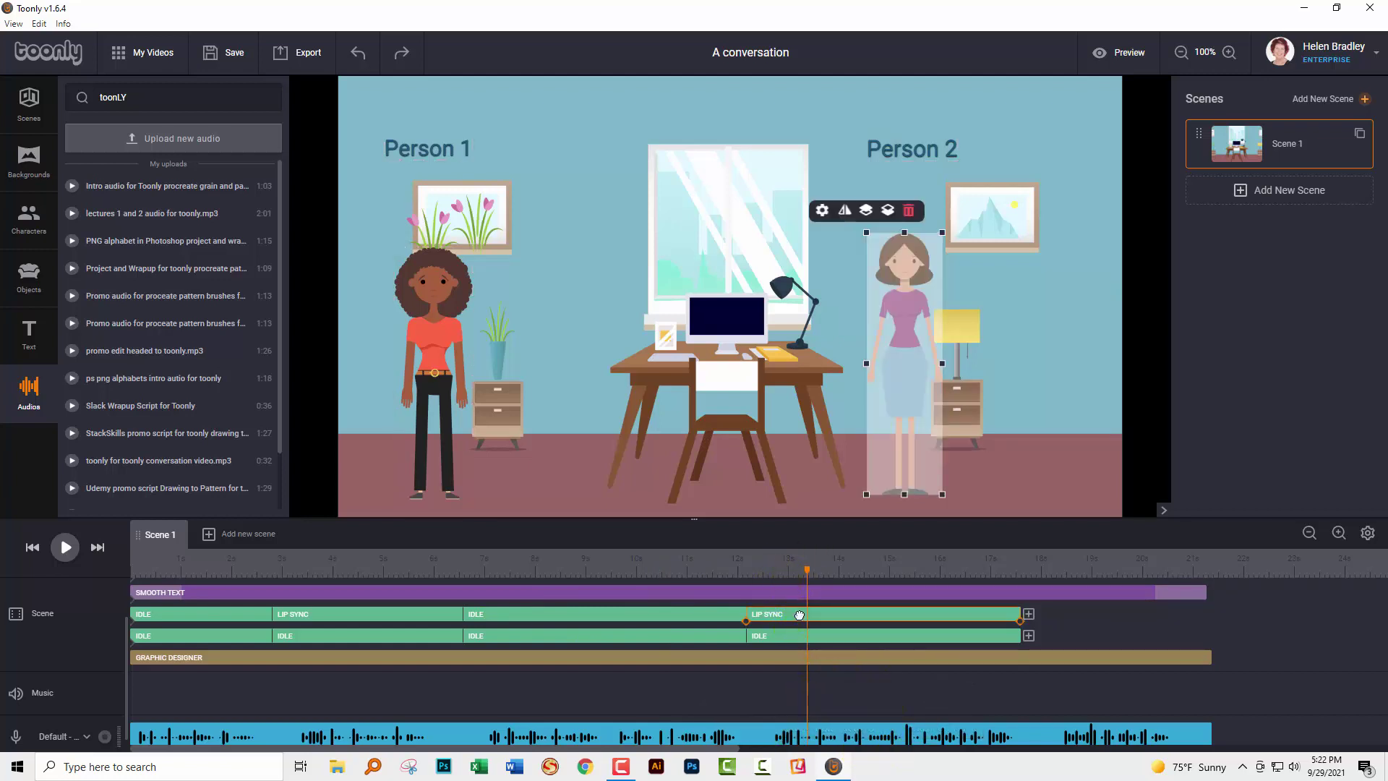
{"action": "double_click", "coordinate": [912, 385]}
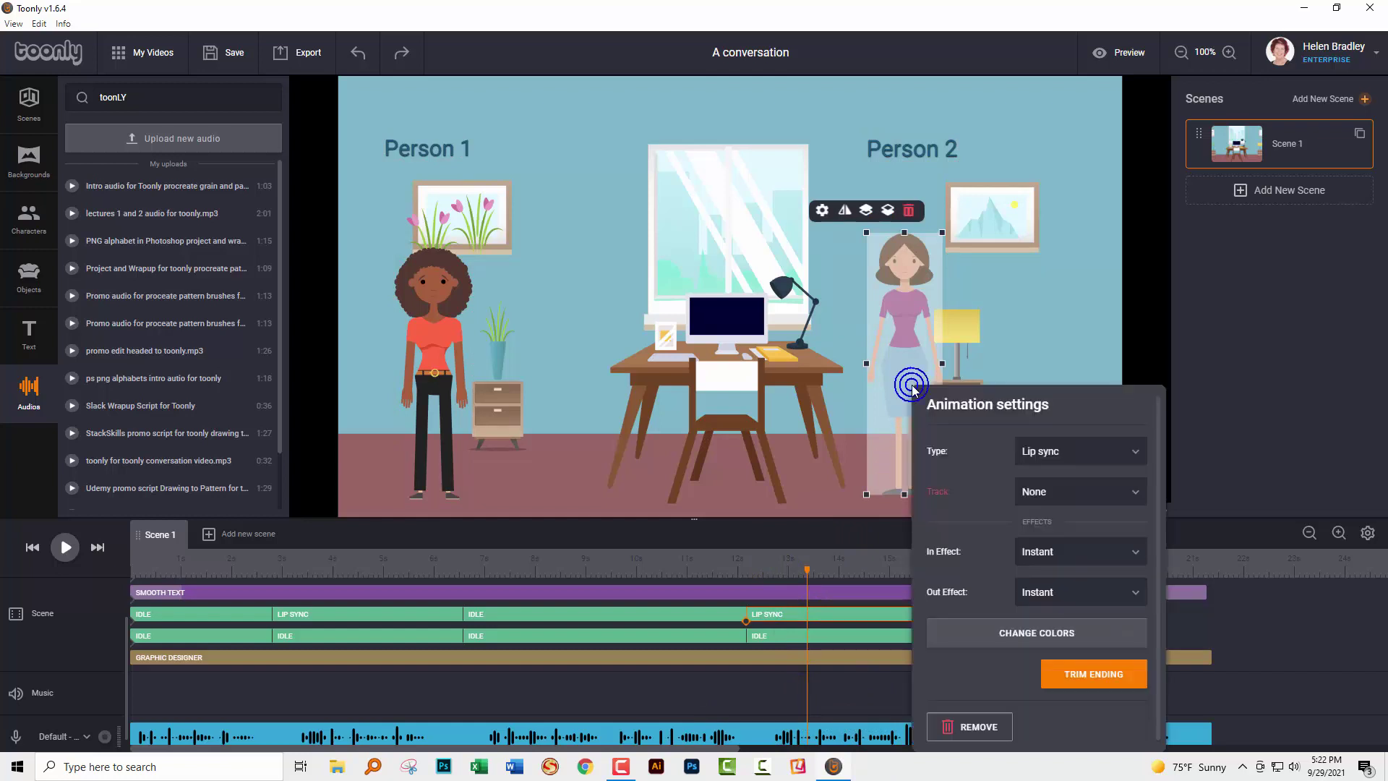
{"action": "left_click", "coordinate": [1052, 492]}
{"action": "left_click", "coordinate": [1050, 547]}
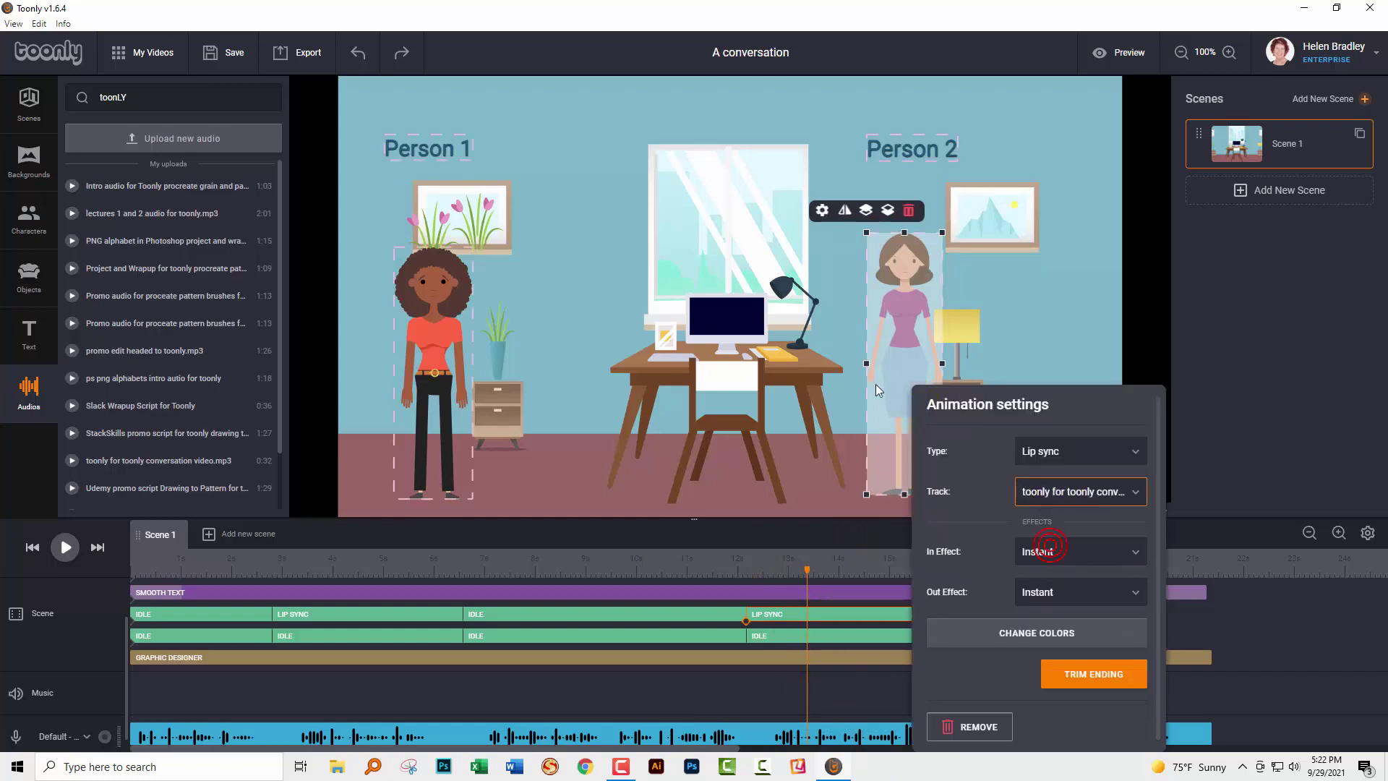
{"action": "left_click", "coordinate": [876, 338]}
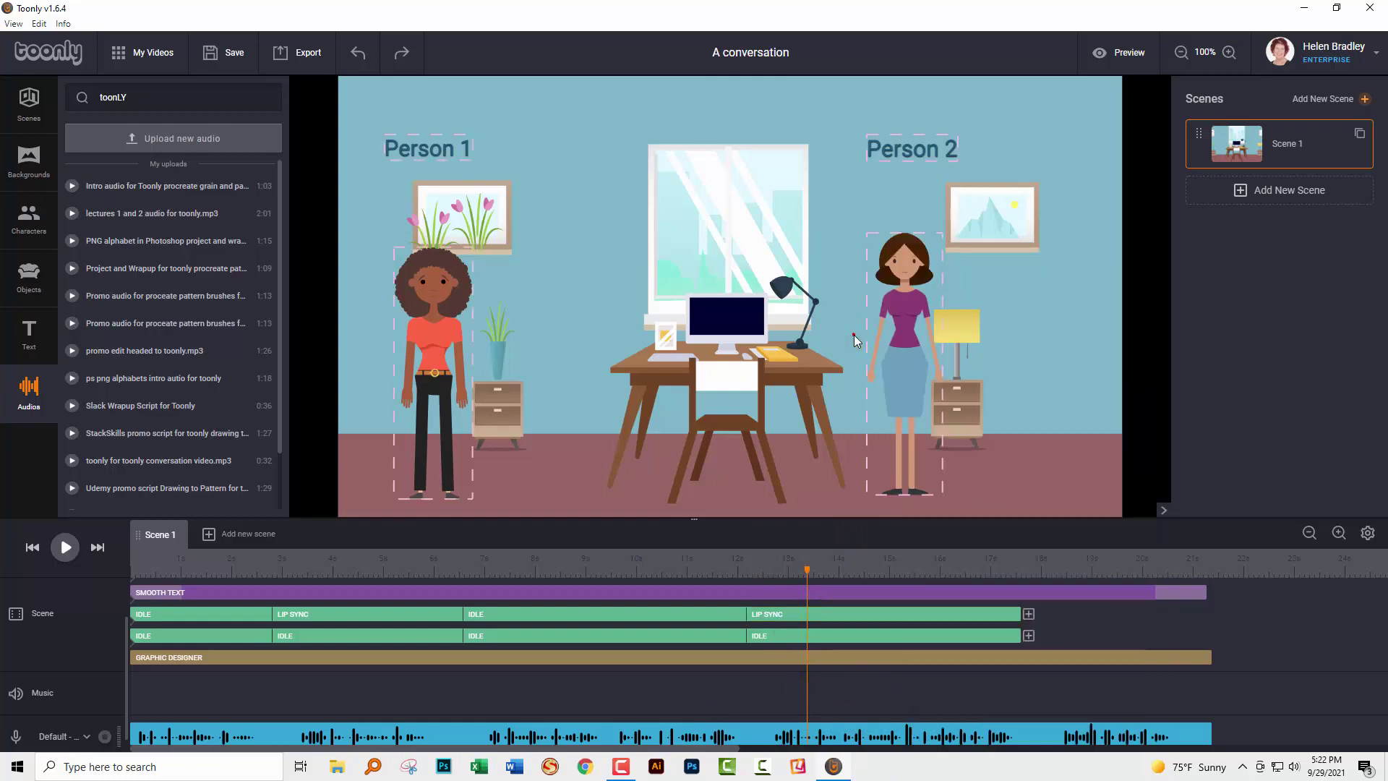
{"action": "left_click", "coordinate": [777, 638]}
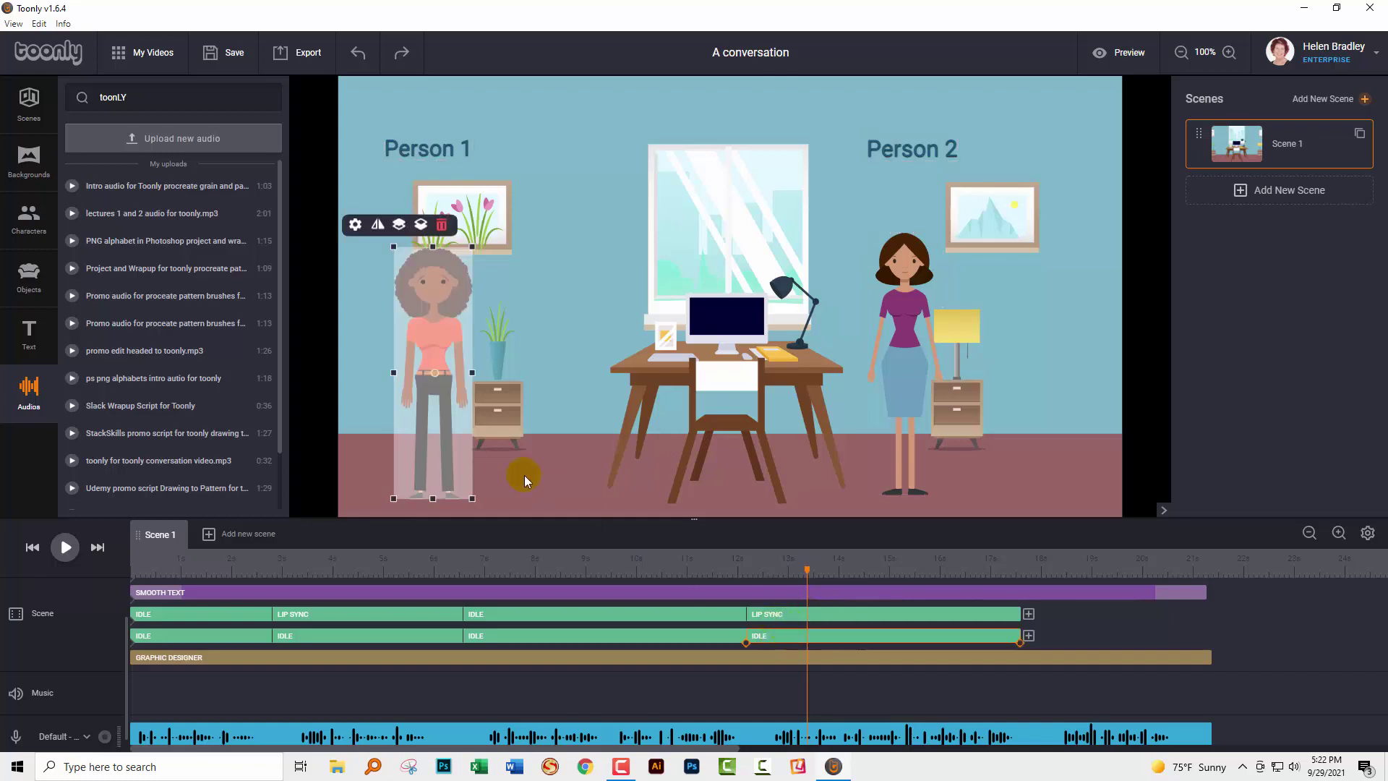
{"action": "double_click", "coordinate": [427, 353]}
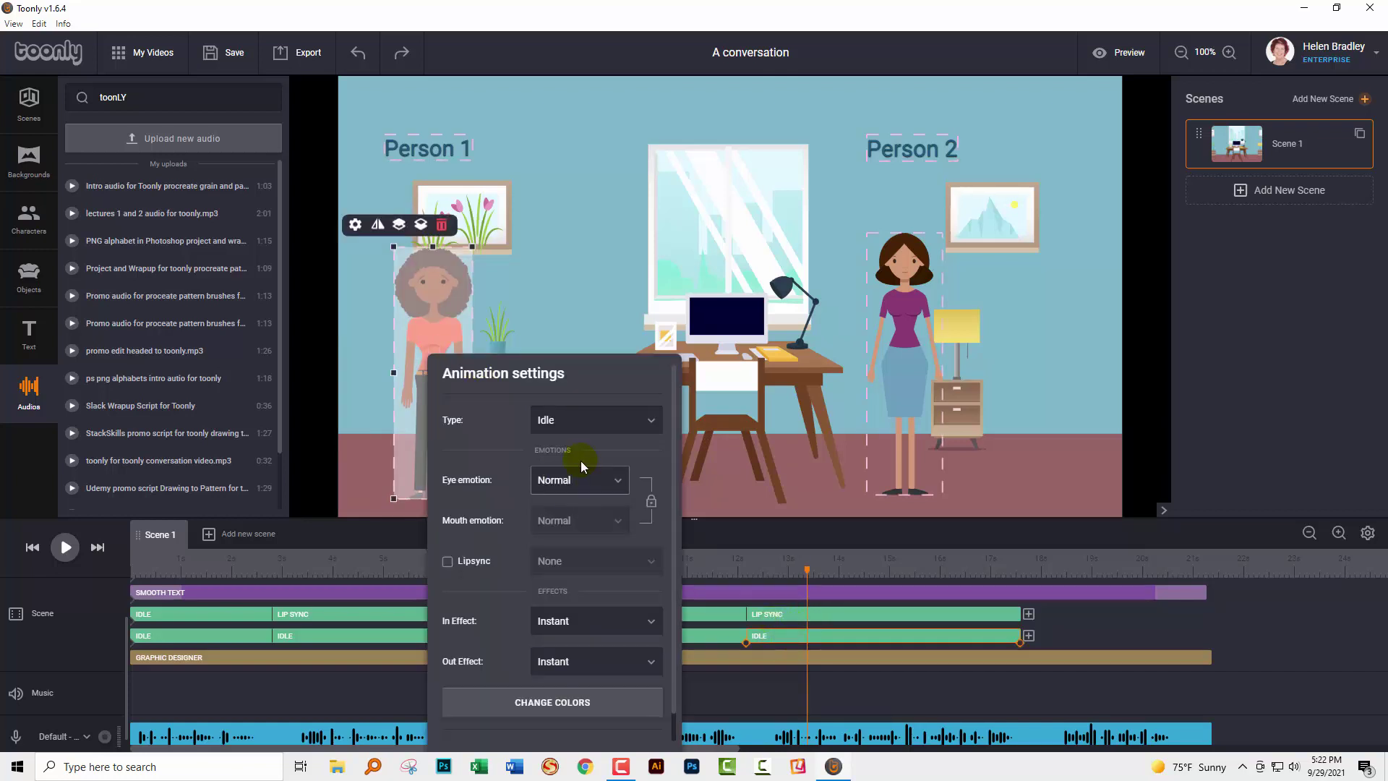
Step: Close Person 1's settings and preview the conversation from 0, stopping during Person 2's speech
{"action": "left_click", "coordinate": [558, 272]}
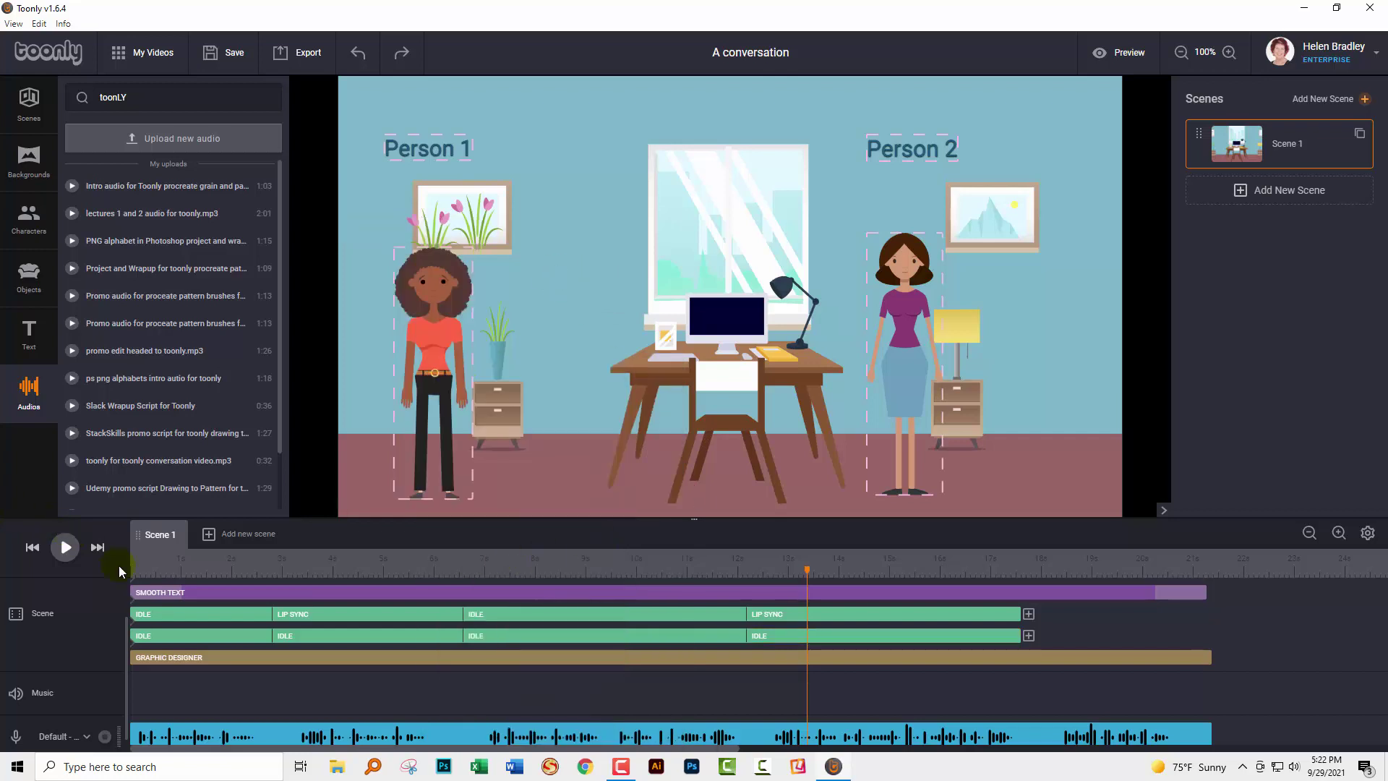
{"action": "left_click", "coordinate": [138, 558]}
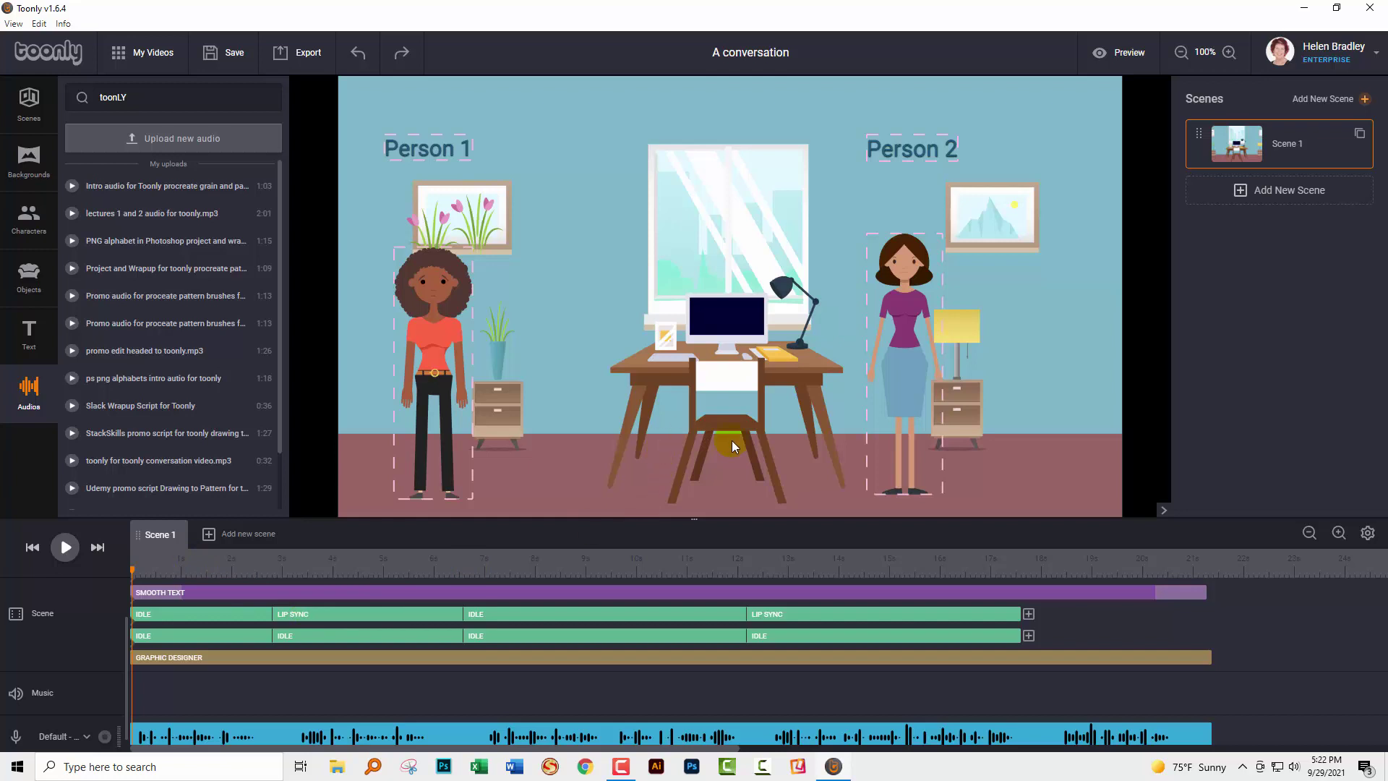
{"action": "left_click", "coordinate": [880, 450]}
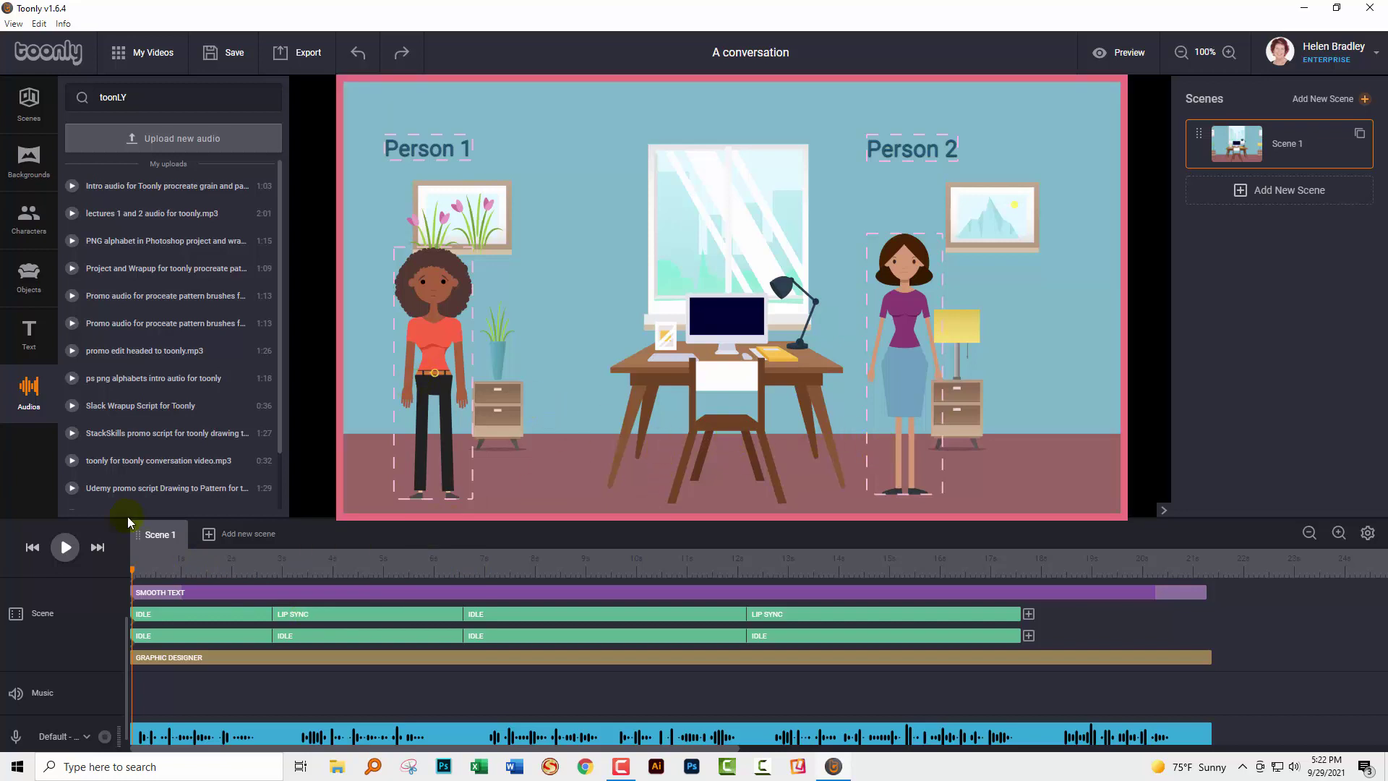
{"action": "left_click", "coordinate": [65, 547]}
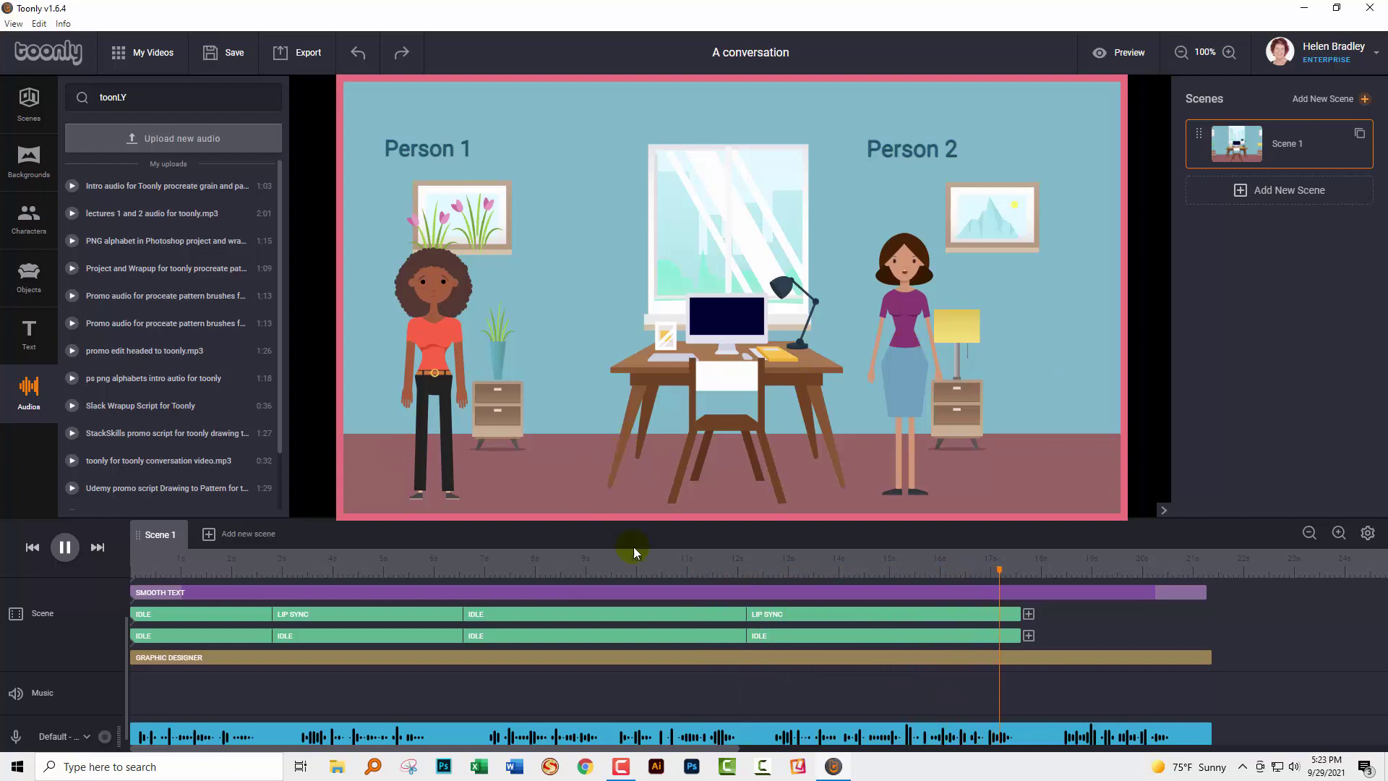
{"action": "left_click", "coordinate": [821, 570]}
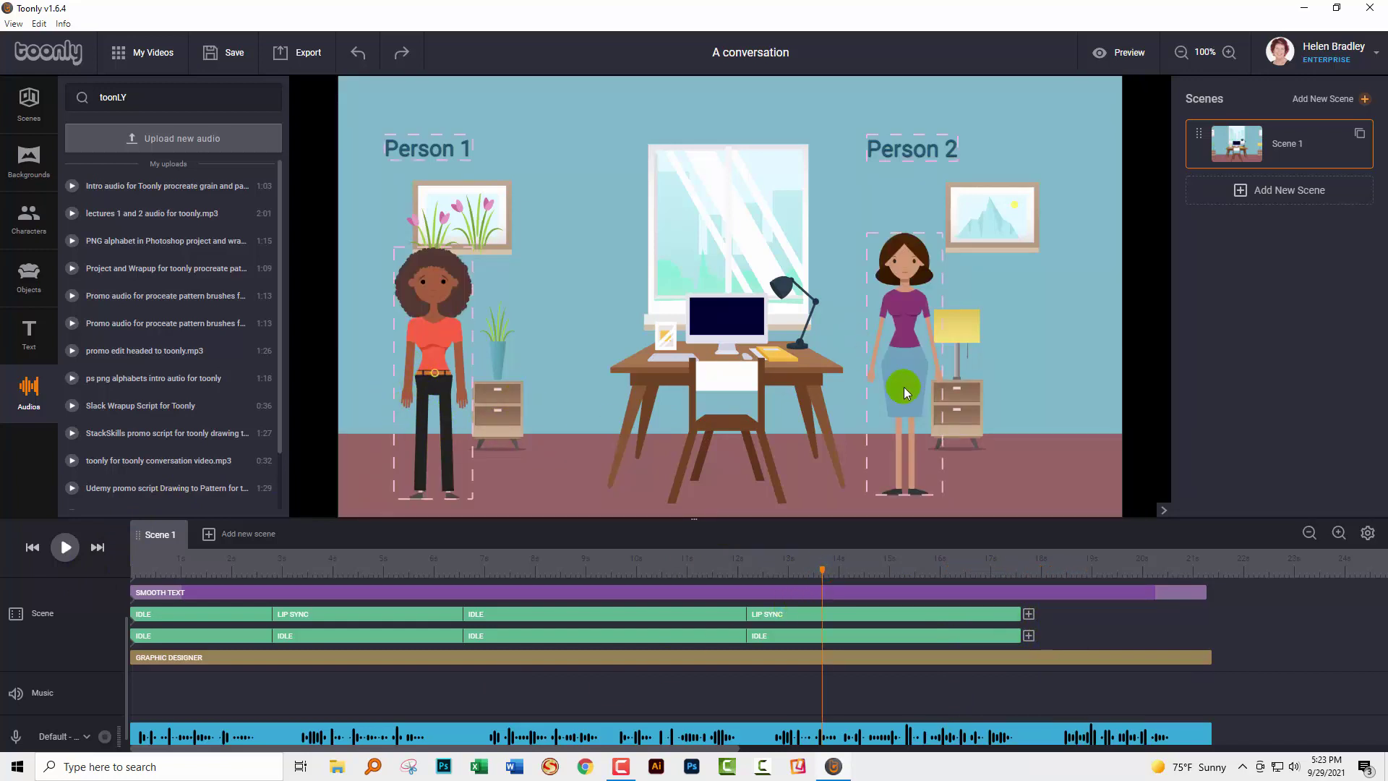
Step: Add an Idle clip after Person 2's lip-sync clip and stretch it toward the audio's end
{"action": "left_click", "coordinate": [1029, 614]}
{"action": "left_click", "coordinate": [1171, 587]}
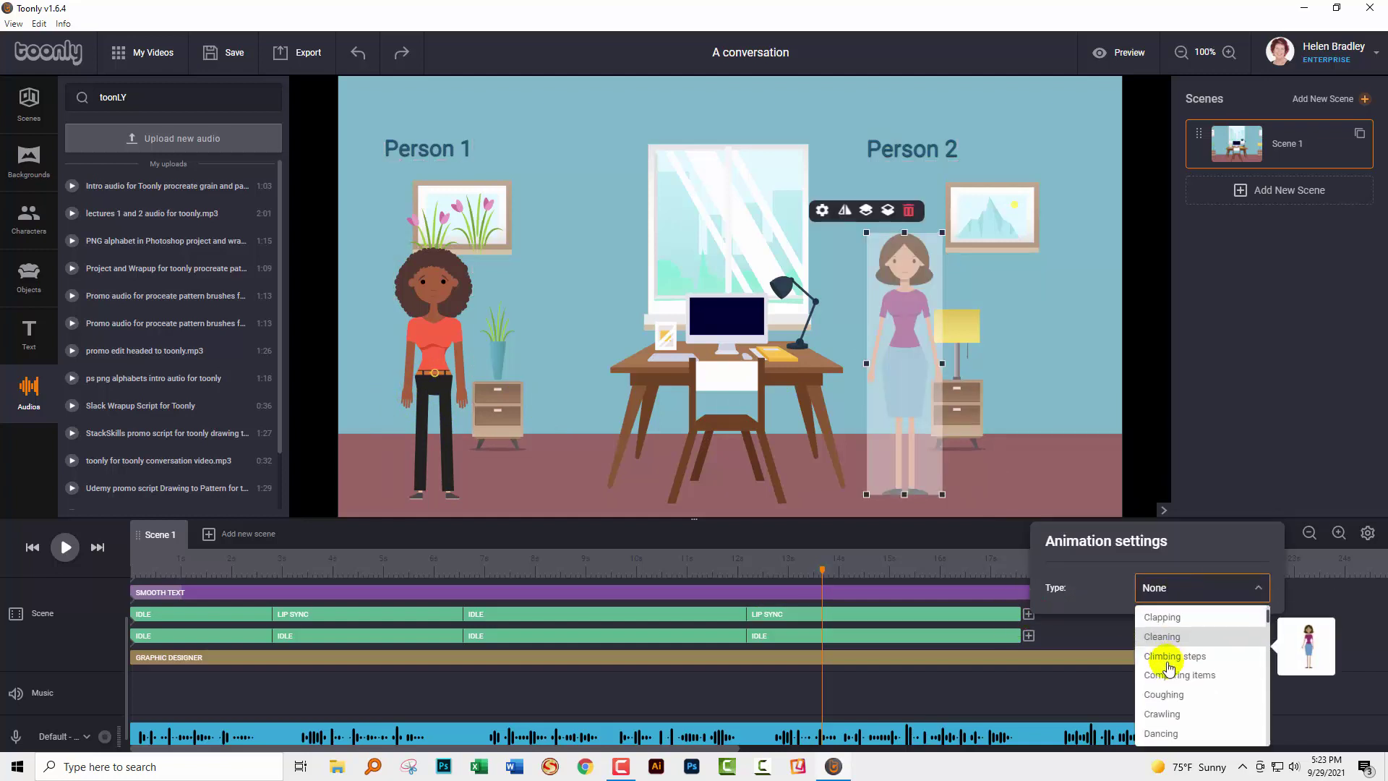
{"action": "scroll", "coordinate": [1170, 667], "scroll_direction": "down", "scroll_amount": 15}
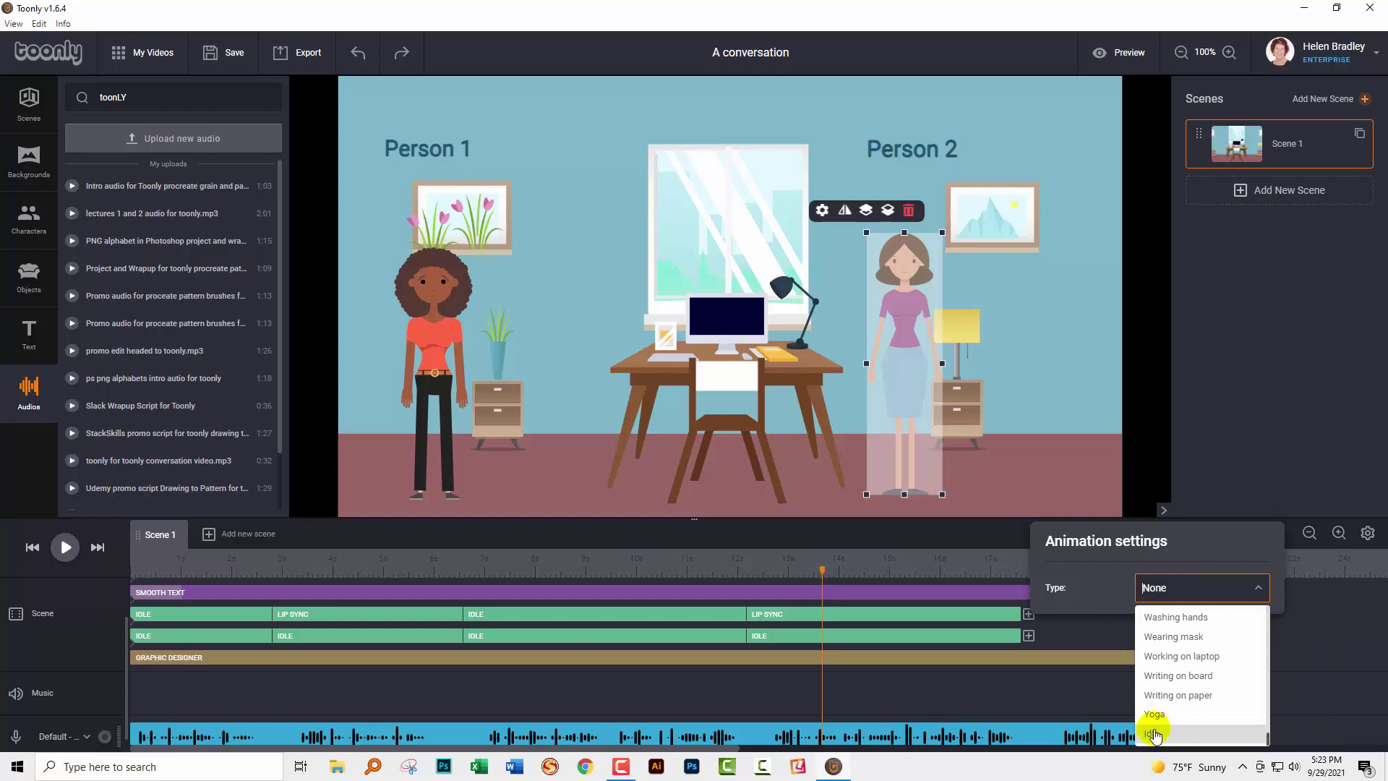
{"action": "left_click", "coordinate": [1155, 734]}
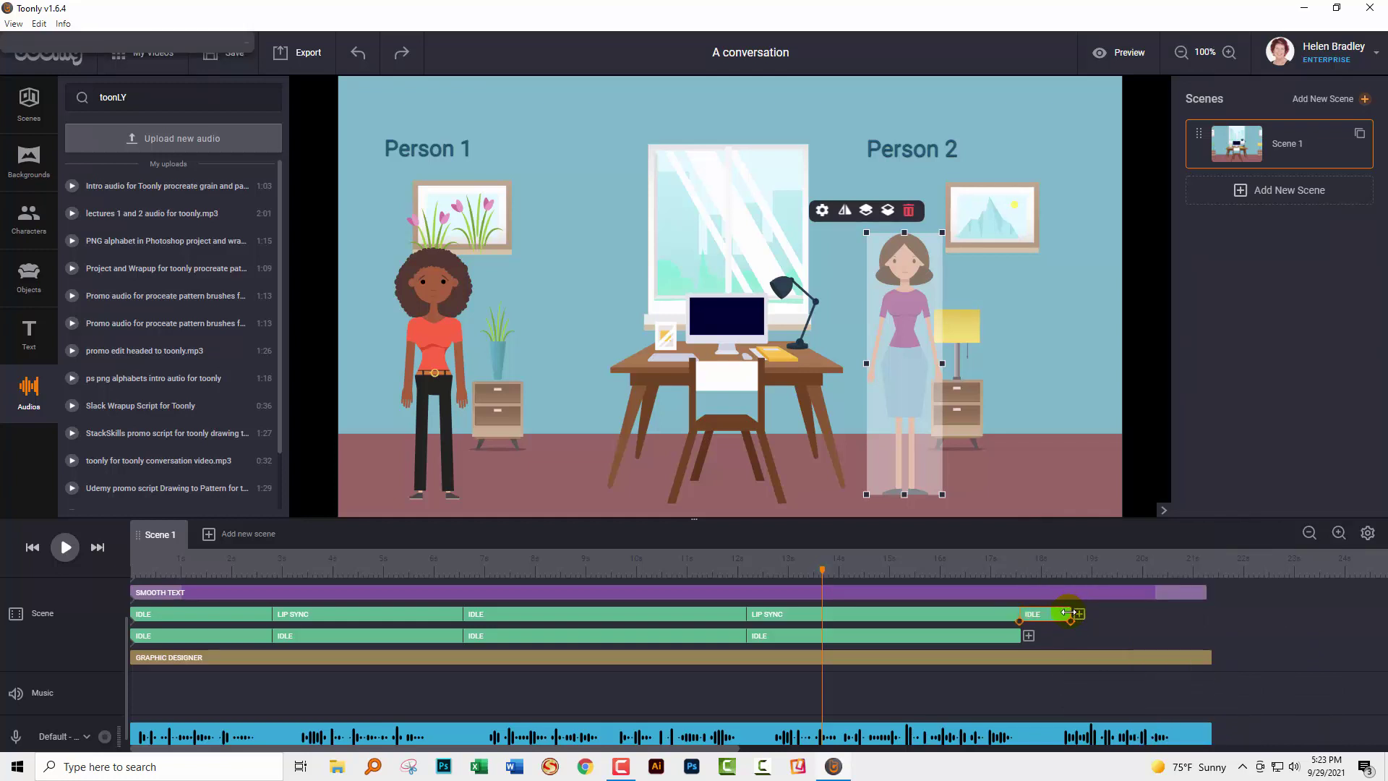
{"action": "left_click_drag", "start_coordinate": [1068, 613], "coordinate": [1209, 604]}
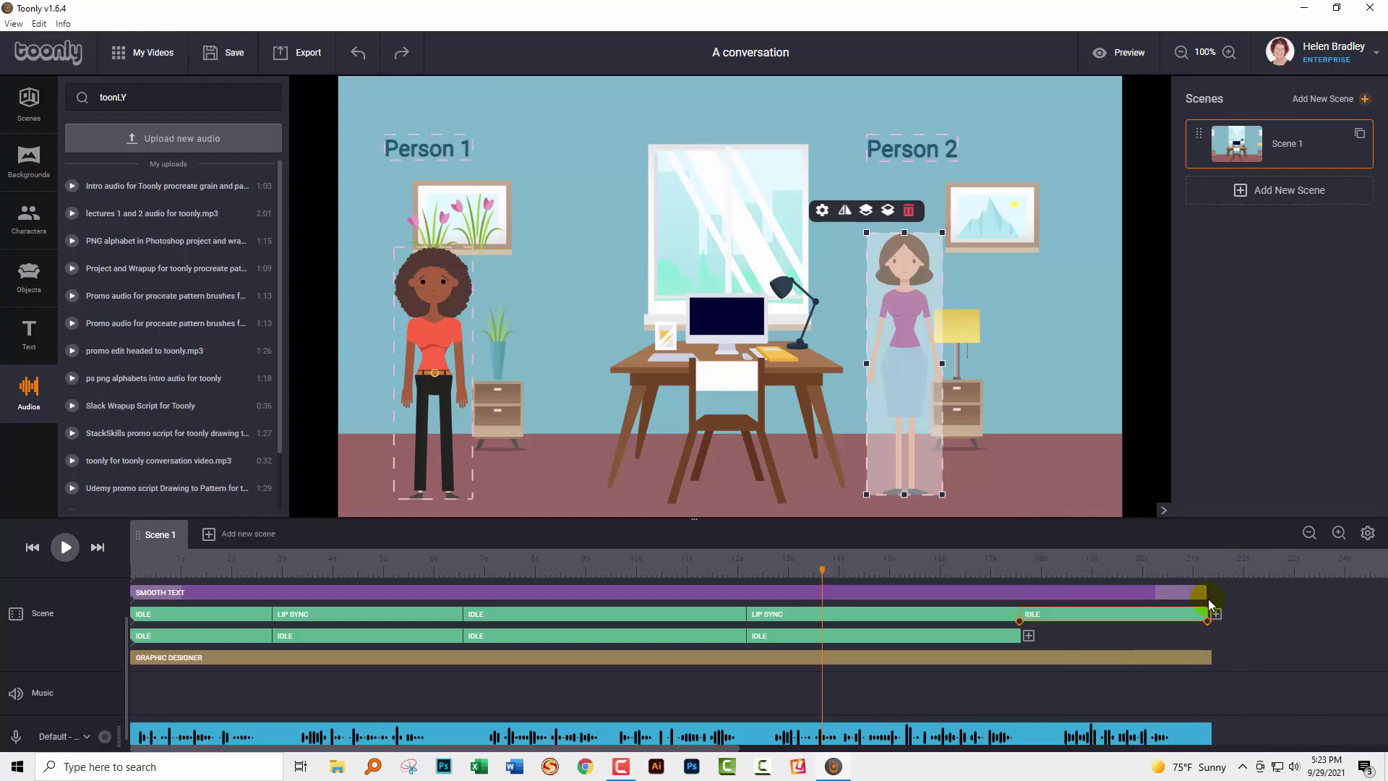
Step: Add a final Idle clip to Person 1's track so it also reaches the audio's end
{"action": "left_click", "coordinate": [1029, 636]}
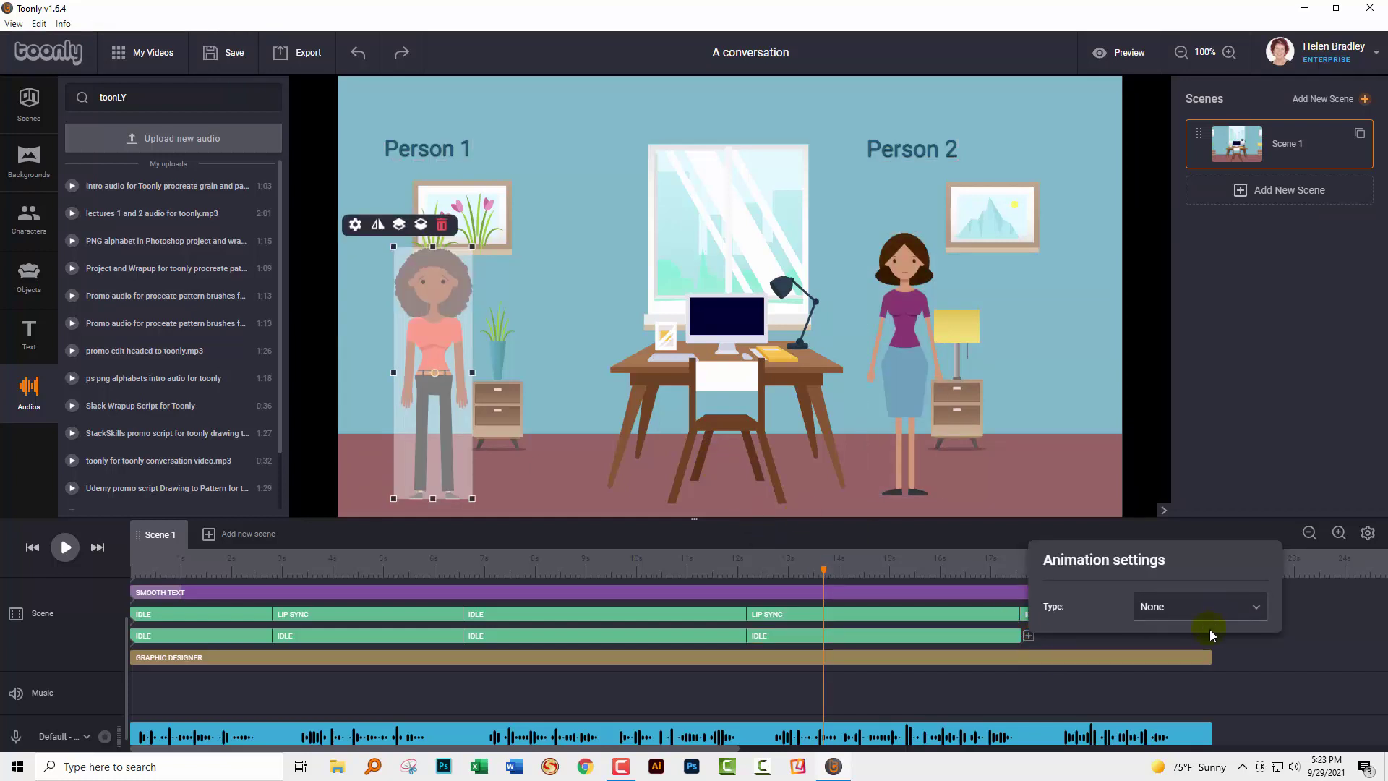
{"action": "left_click", "coordinate": [1209, 607]}
{"action": "scroll", "coordinate": [1260, 642], "scroll_direction": "down", "scroll_amount": 2}
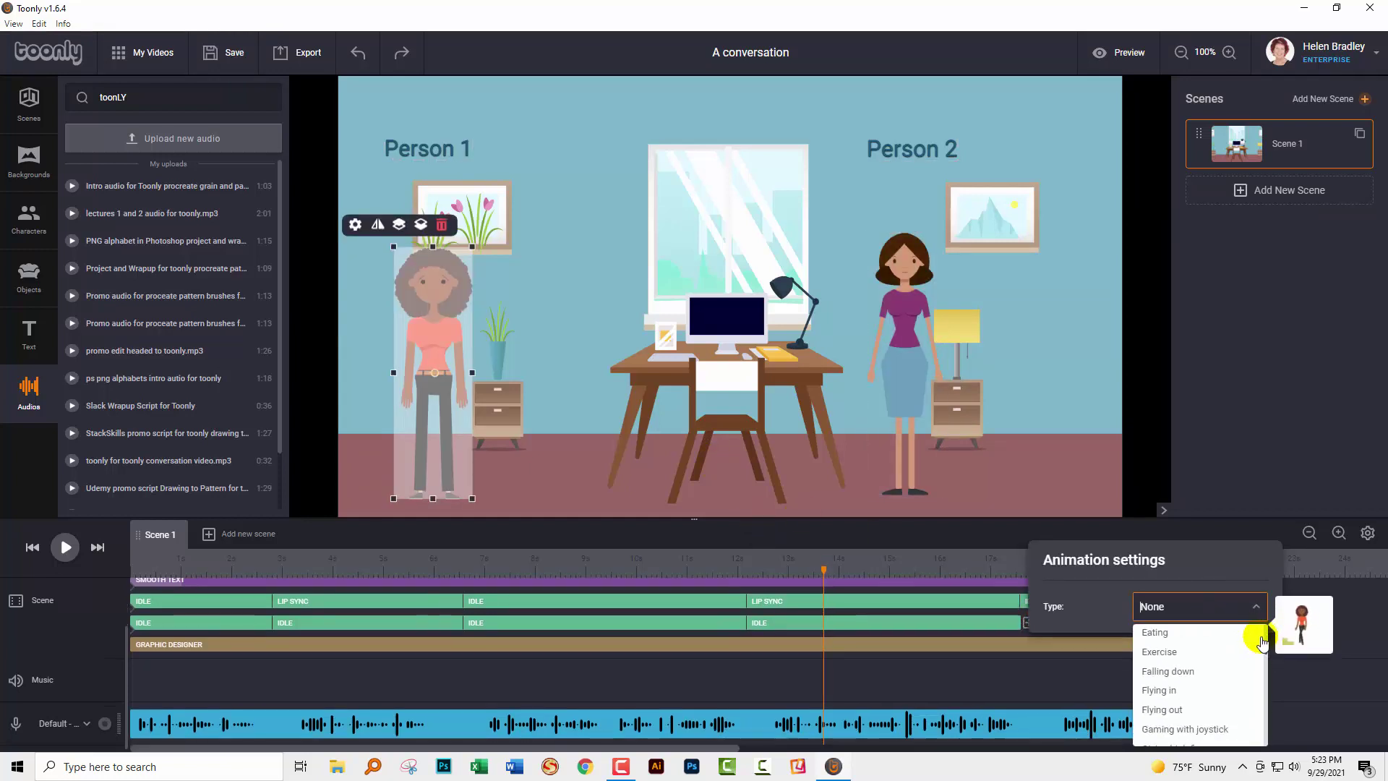
{"action": "scroll", "coordinate": [1221, 716], "scroll_direction": "down", "scroll_amount": 10}
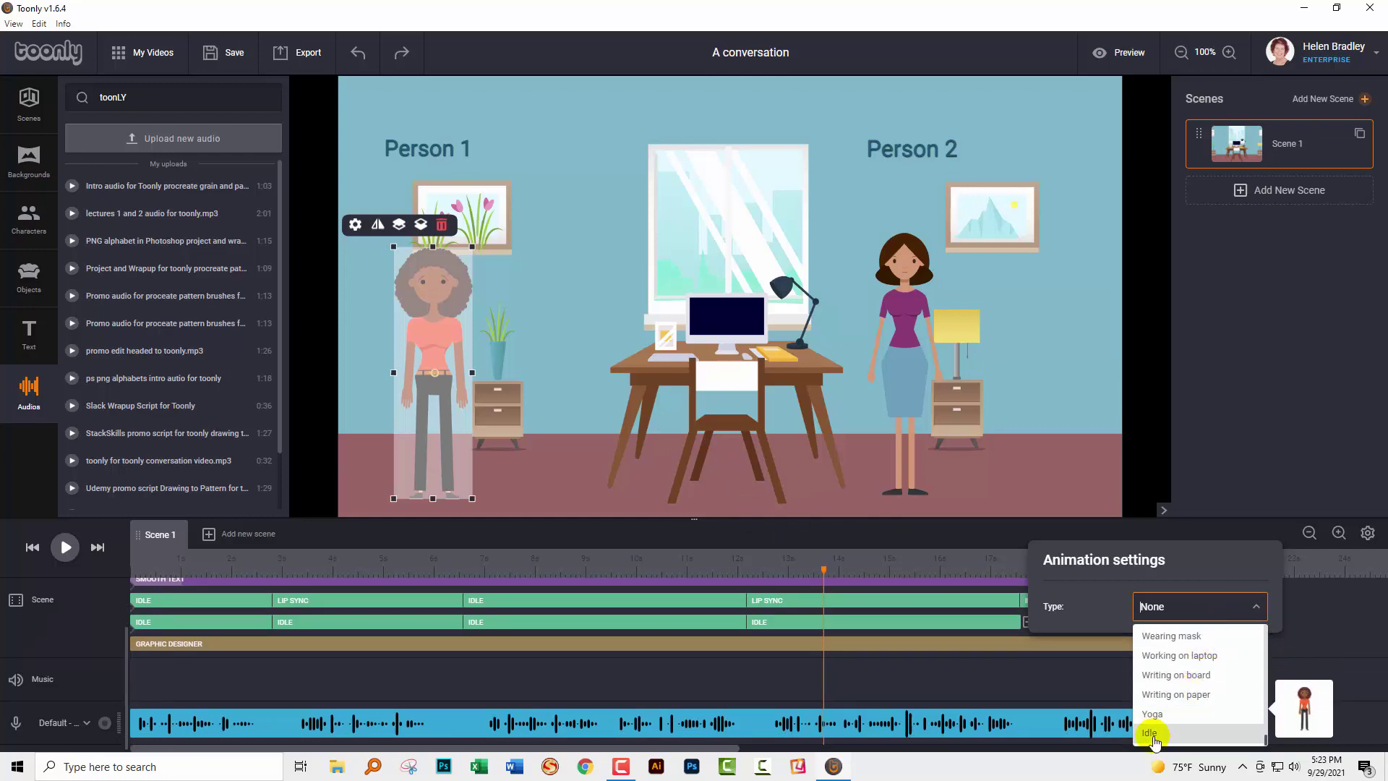
{"action": "left_click", "coordinate": [1151, 733]}
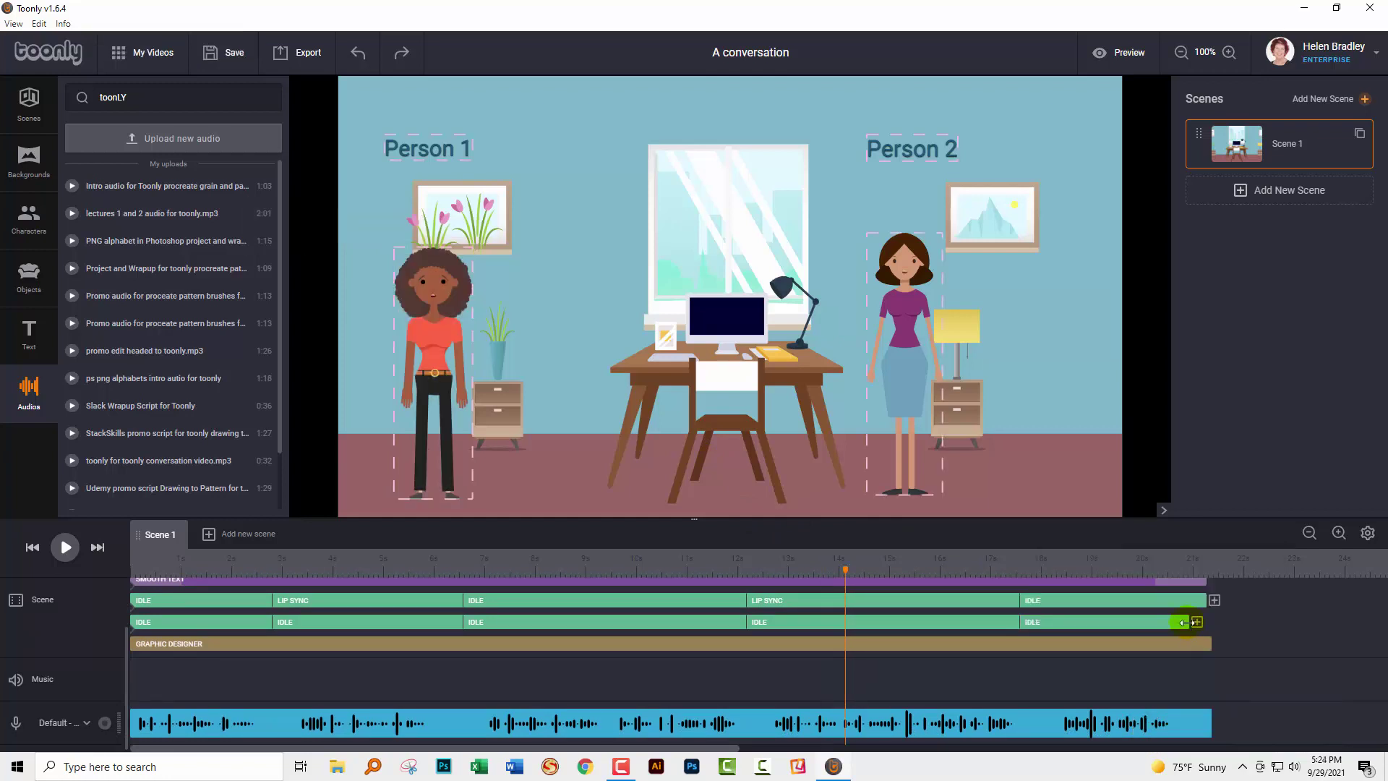
{"action": "left_click", "coordinate": [1186, 622]}
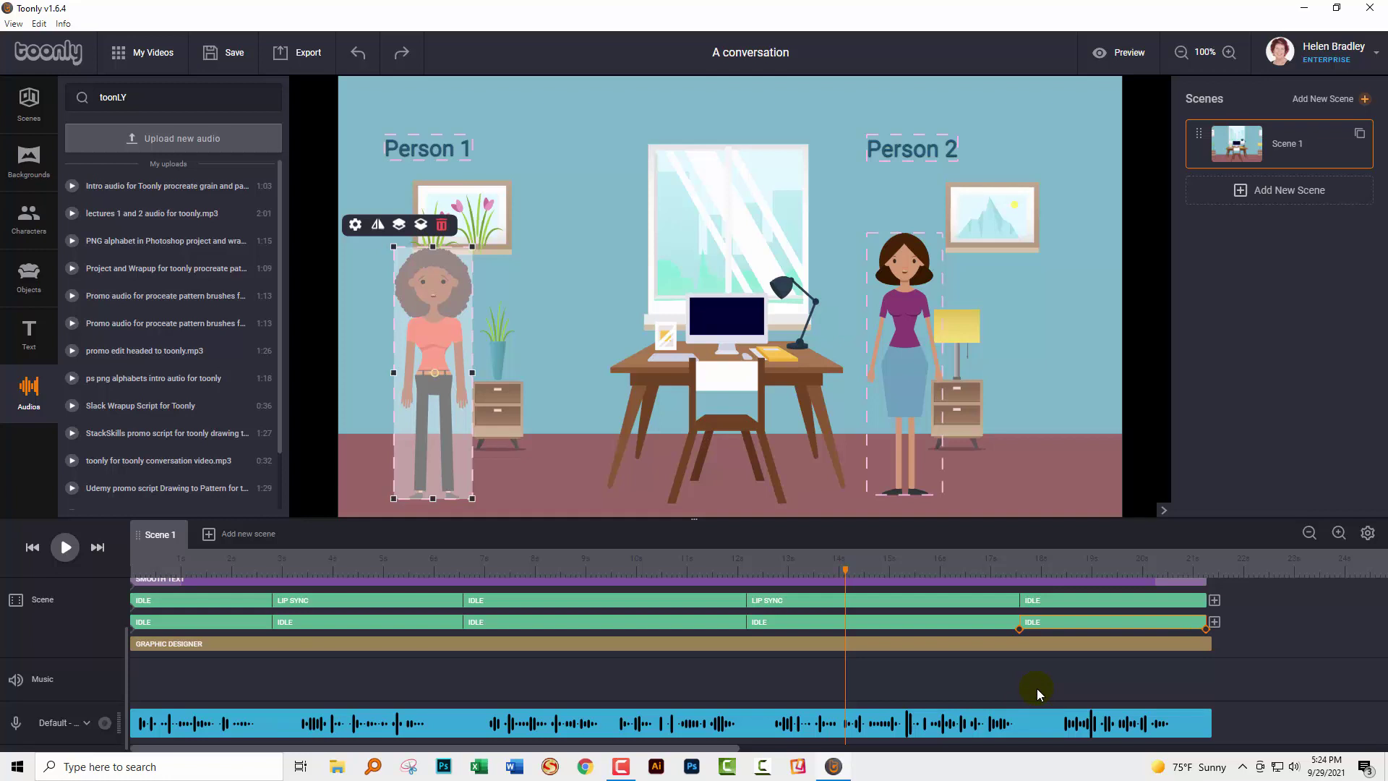
Step: Turn on Lipsync for Person 1's final idle clip using the conversation audio
{"action": "left_click", "coordinate": [1067, 624]}
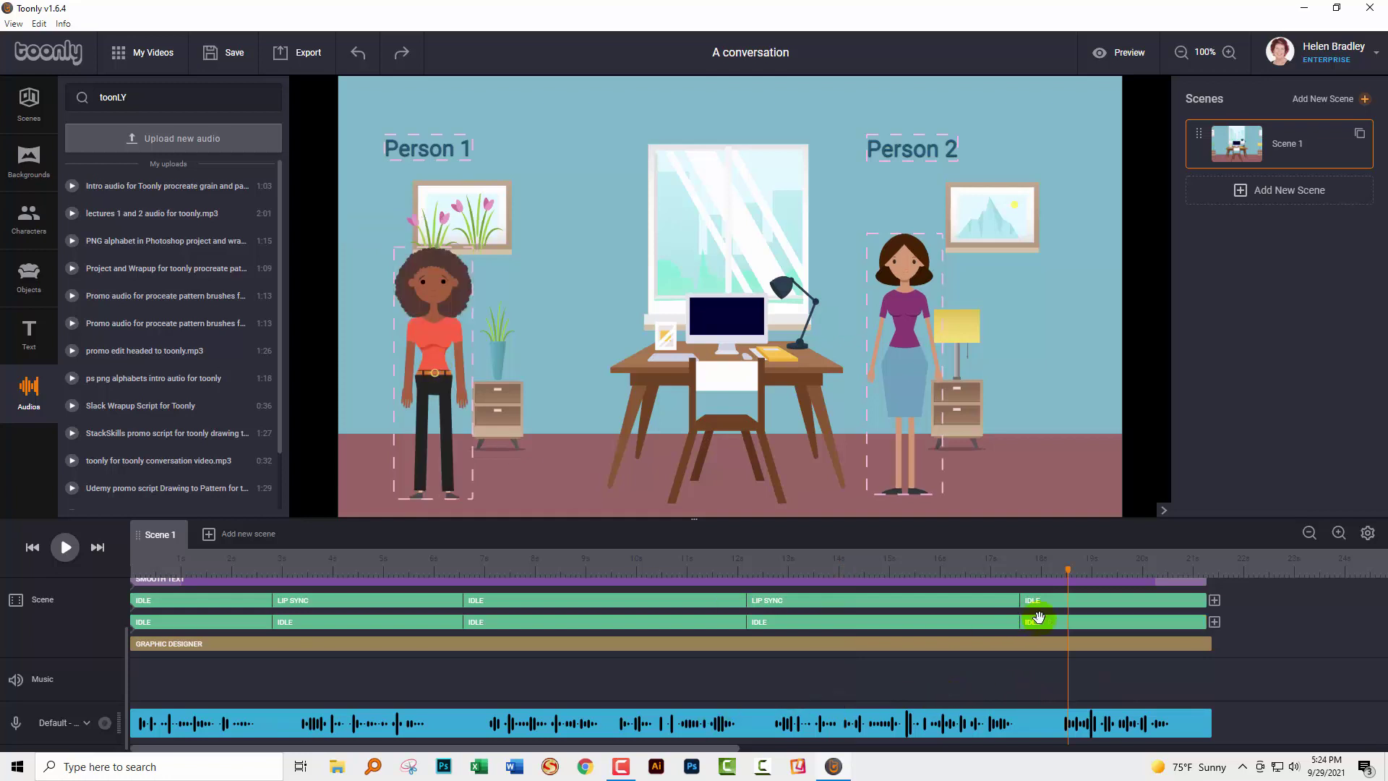
{"action": "left_click", "coordinate": [1103, 624]}
{"action": "double_click", "coordinate": [426, 353]}
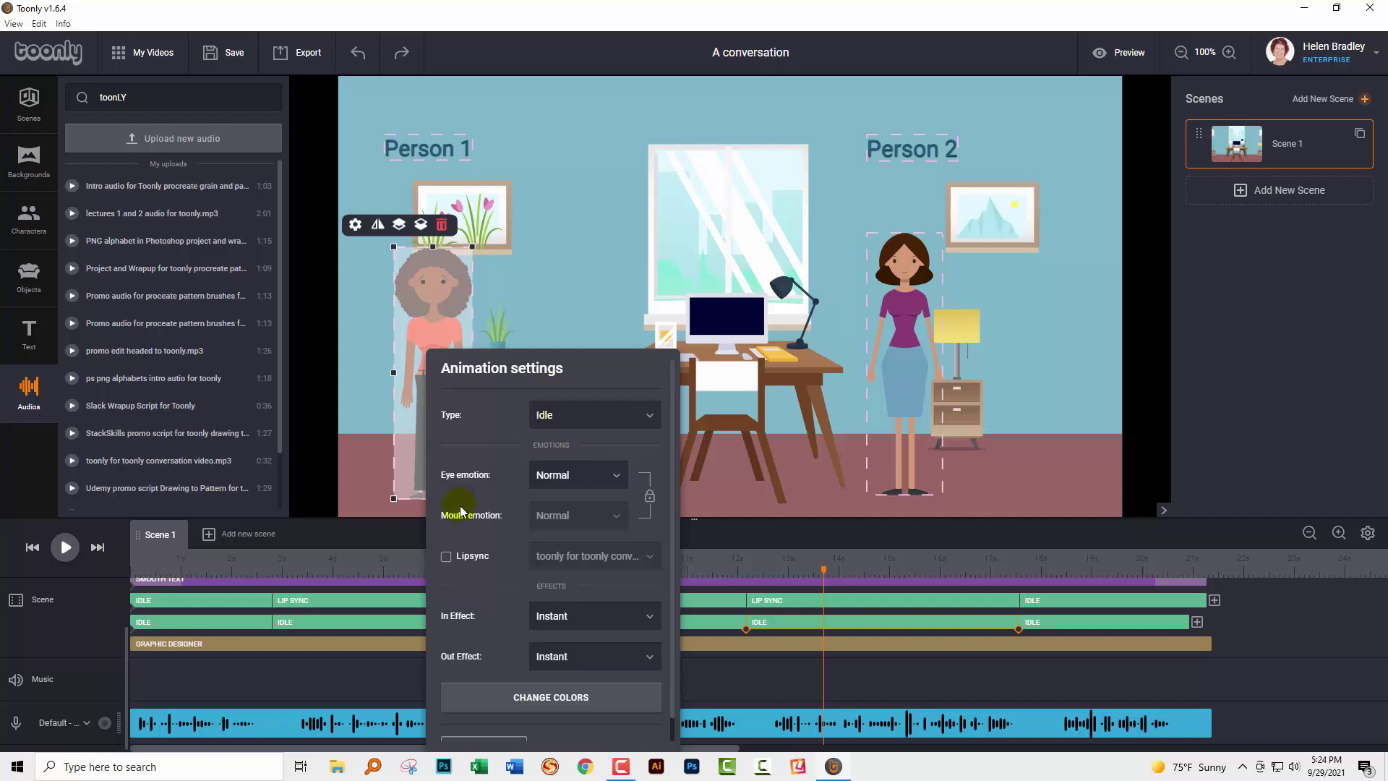
{"action": "left_click", "coordinate": [446, 556]}
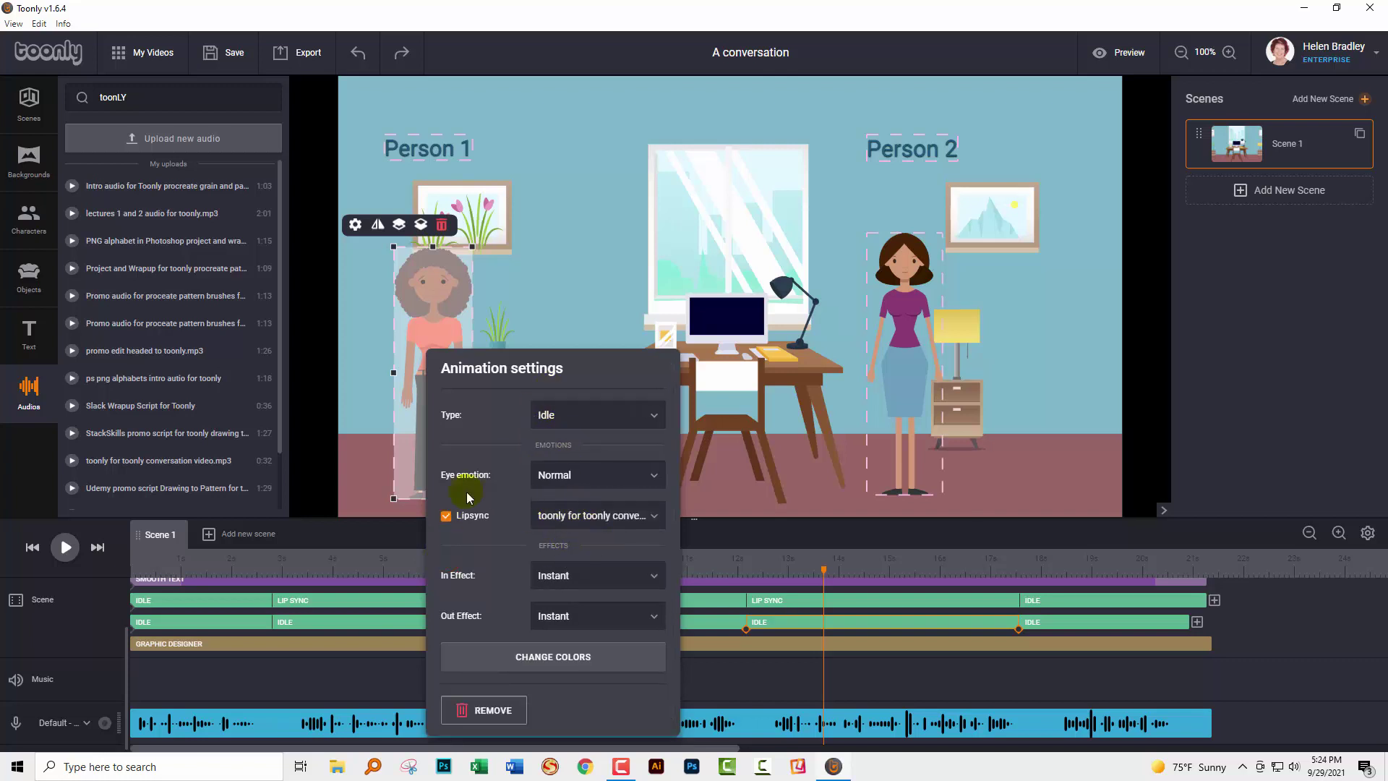
{"action": "left_click", "coordinate": [845, 567]}
Step: Check the lip-sync settings on Person 2's clip and Person 1's earlier idle clip, then rewind to 0
{"action": "double_click", "coordinate": [897, 324]}
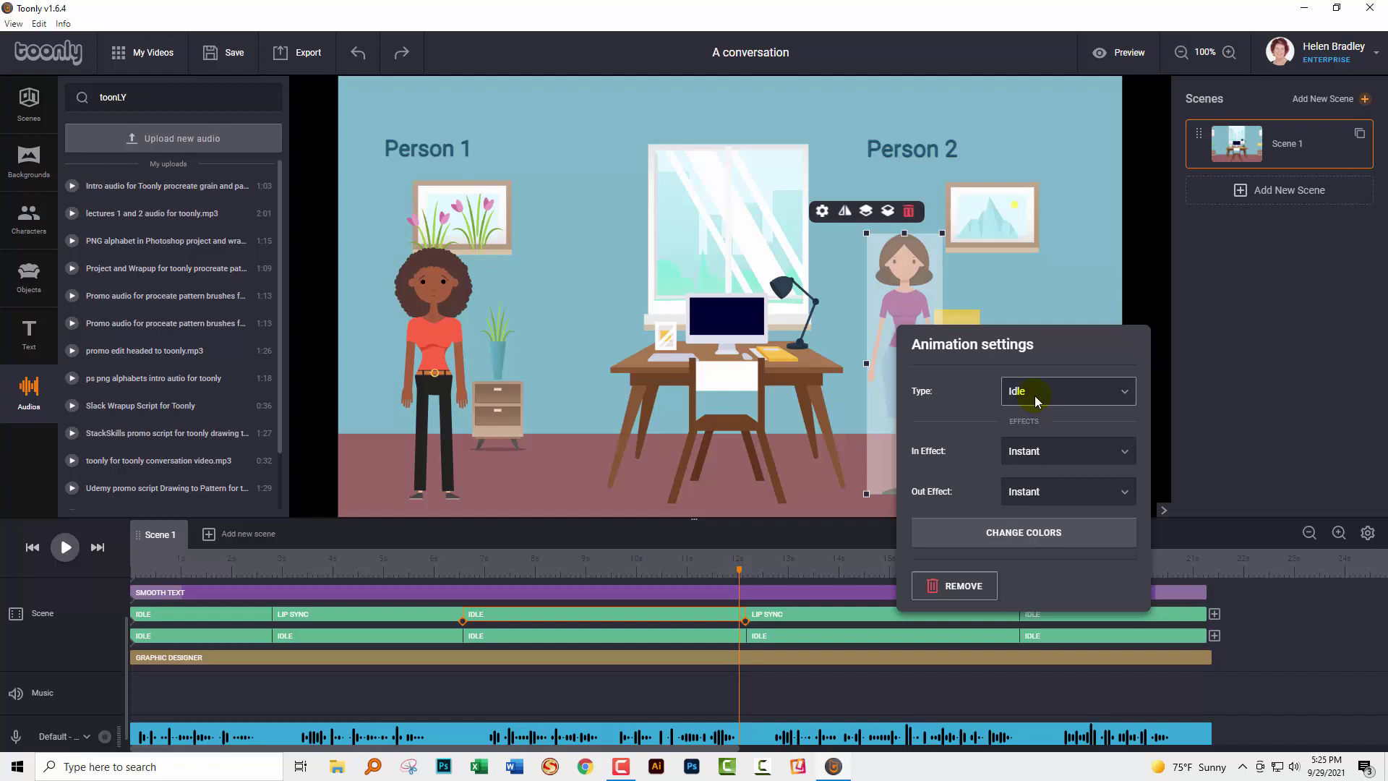
{"action": "left_click", "coordinate": [428, 348]}
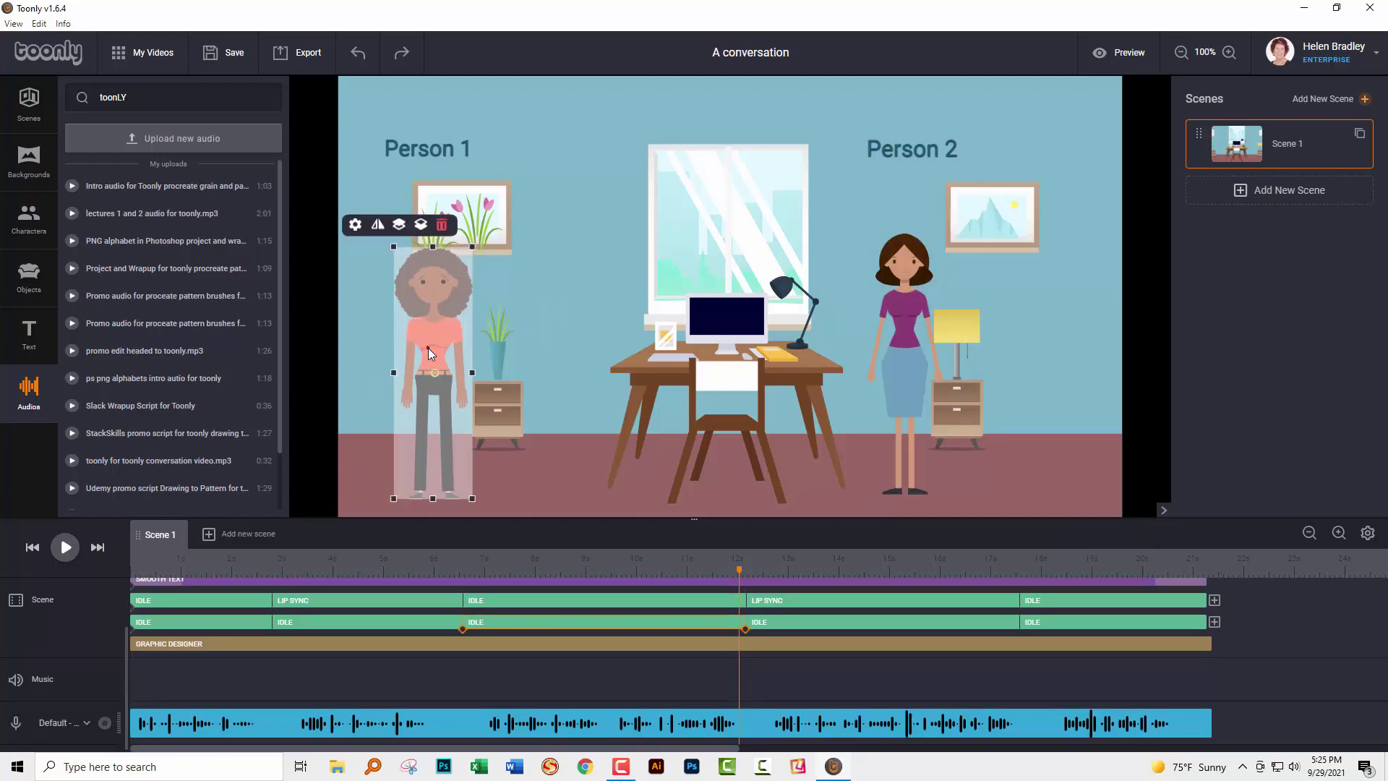
{"action": "left_click", "coordinate": [428, 348]}
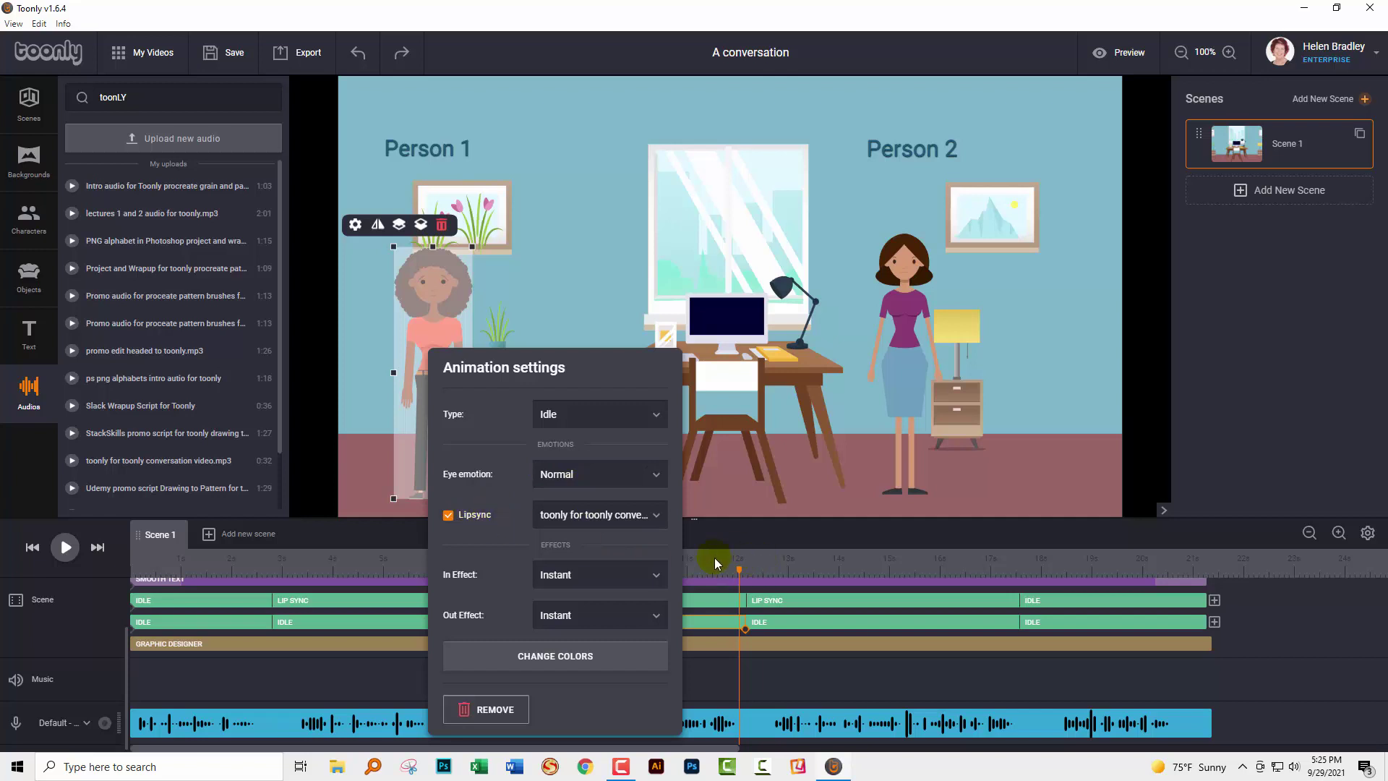
{"action": "left_click", "coordinate": [287, 565]}
{"action": "left_click_drag", "start_coordinate": [157, 565], "coordinate": [127, 570]}
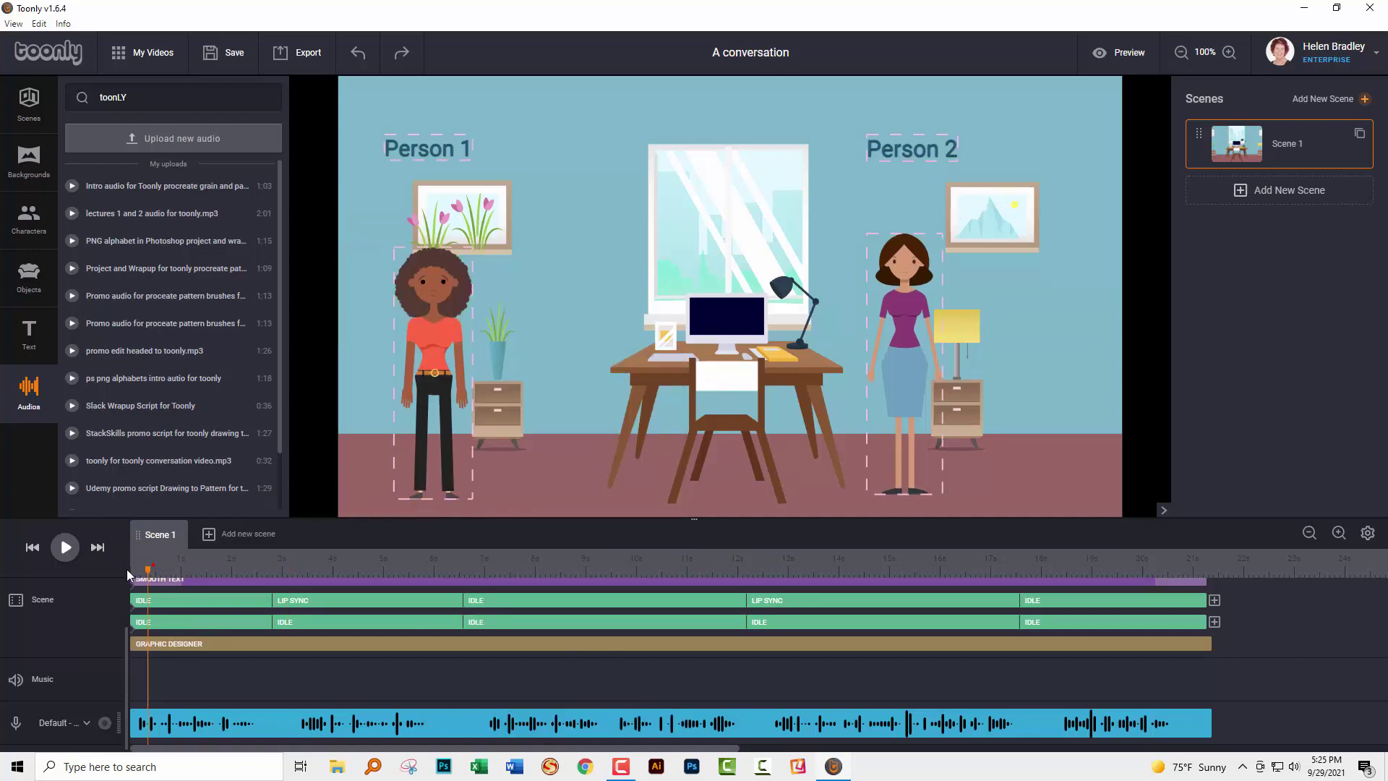
{"action": "left_click", "coordinate": [64, 550]}
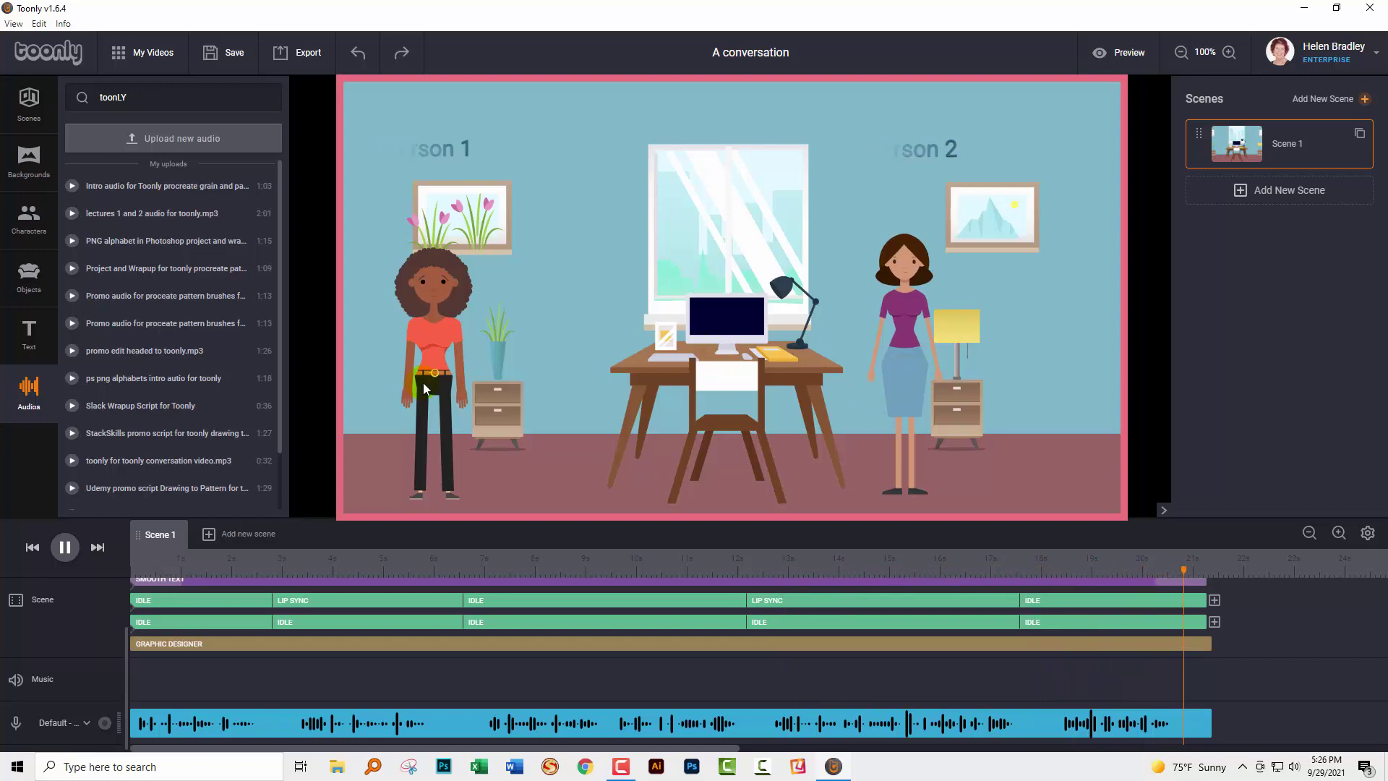
{"action": "left_click", "coordinate": [1203, 723]}
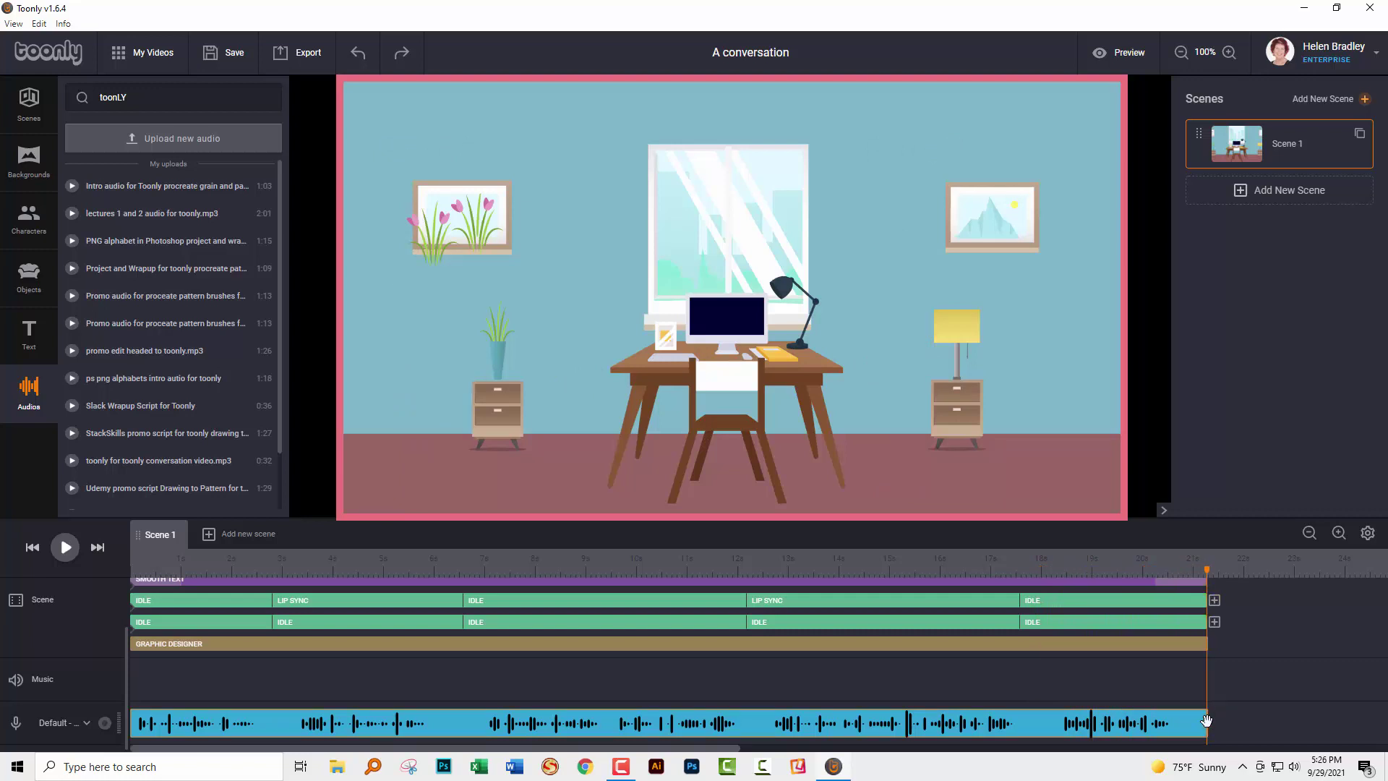
Step: Check where the audio and idle clips end, then set the playhead to about 9 seconds
{"action": "left_click", "coordinate": [1203, 723]}
{"action": "left_click", "coordinate": [1200, 622]}
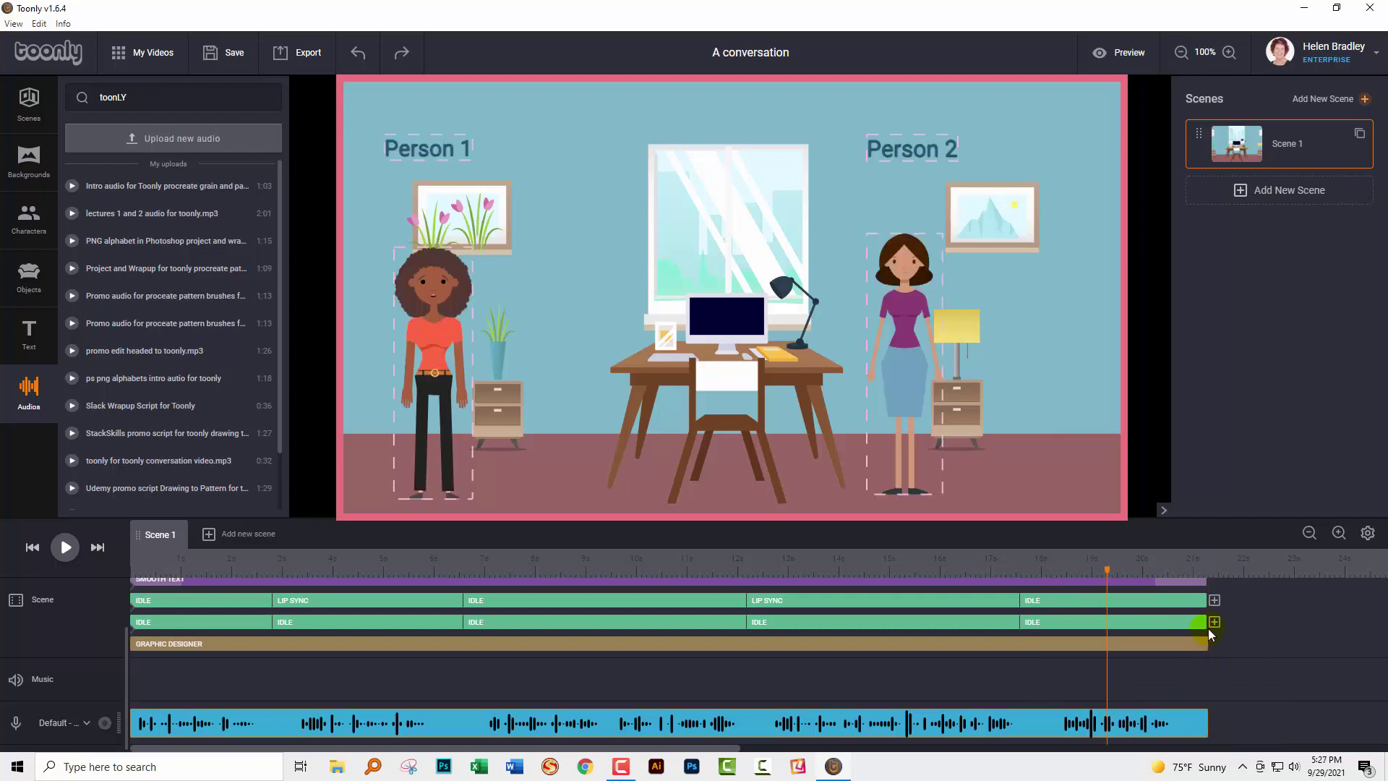
{"action": "left_click", "coordinate": [1204, 643]}
{"action": "left_click", "coordinate": [64, 547]}
{"action": "left_click", "coordinate": [591, 553]}
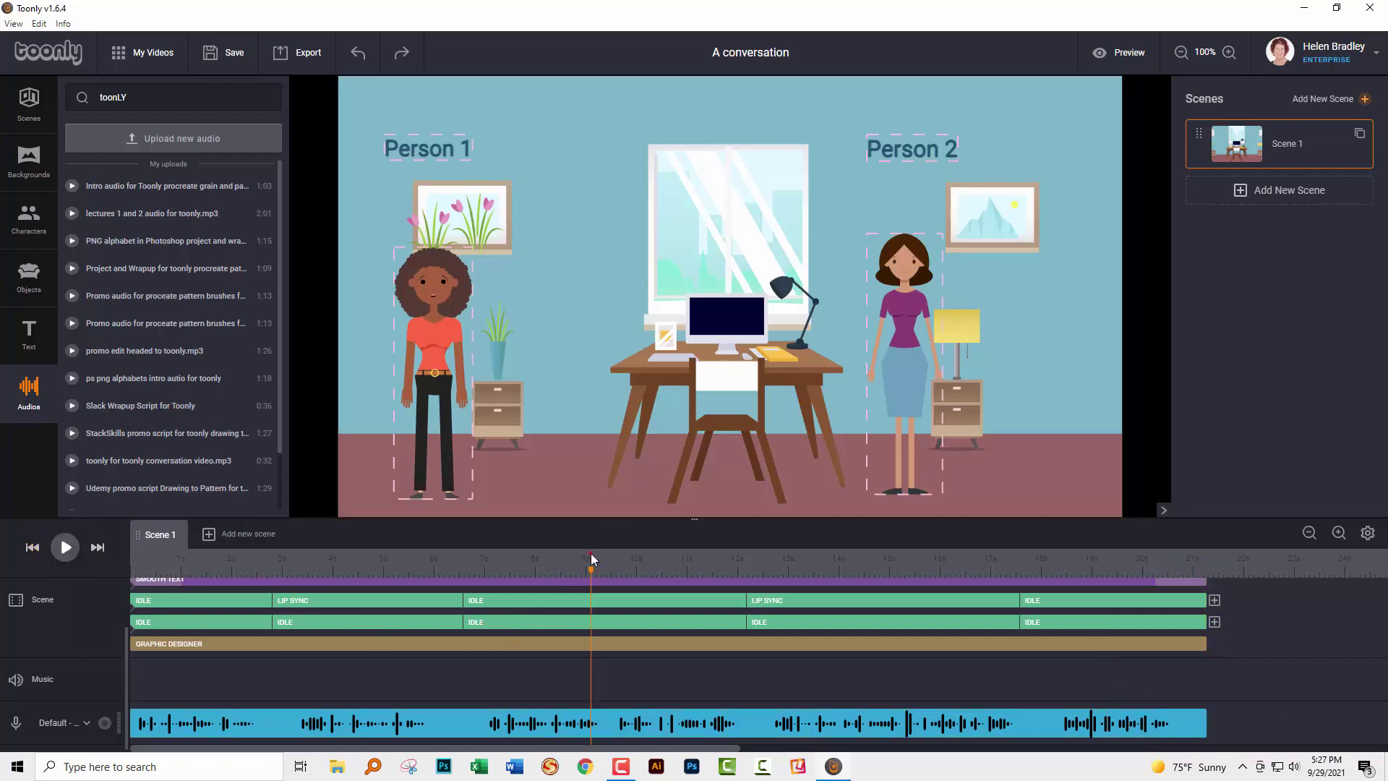
Step: Remove the Person 2 and Person 1 name labels through their Text settings
{"action": "scroll", "coordinate": [668, 594], "scroll_direction": "up", "scroll_amount": 2}
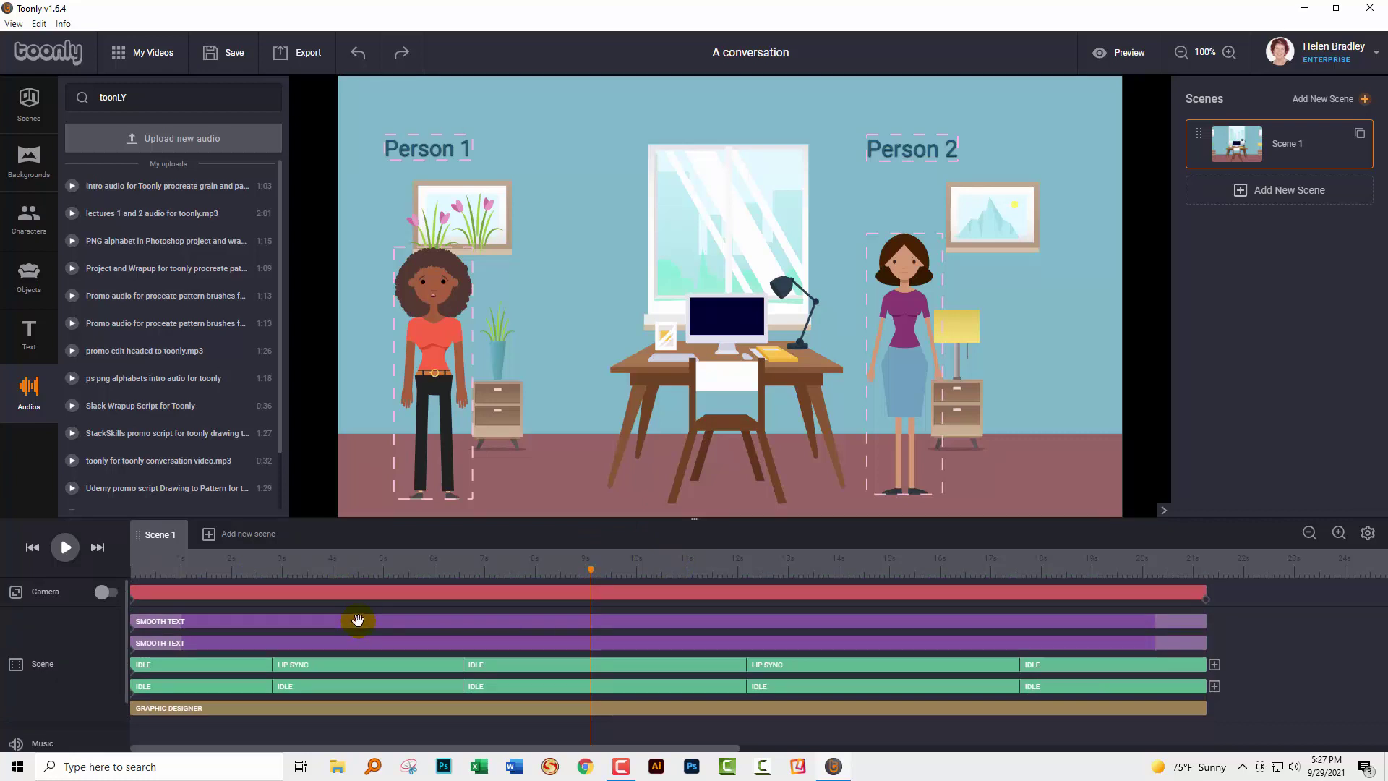
{"action": "left_click", "coordinate": [233, 616]}
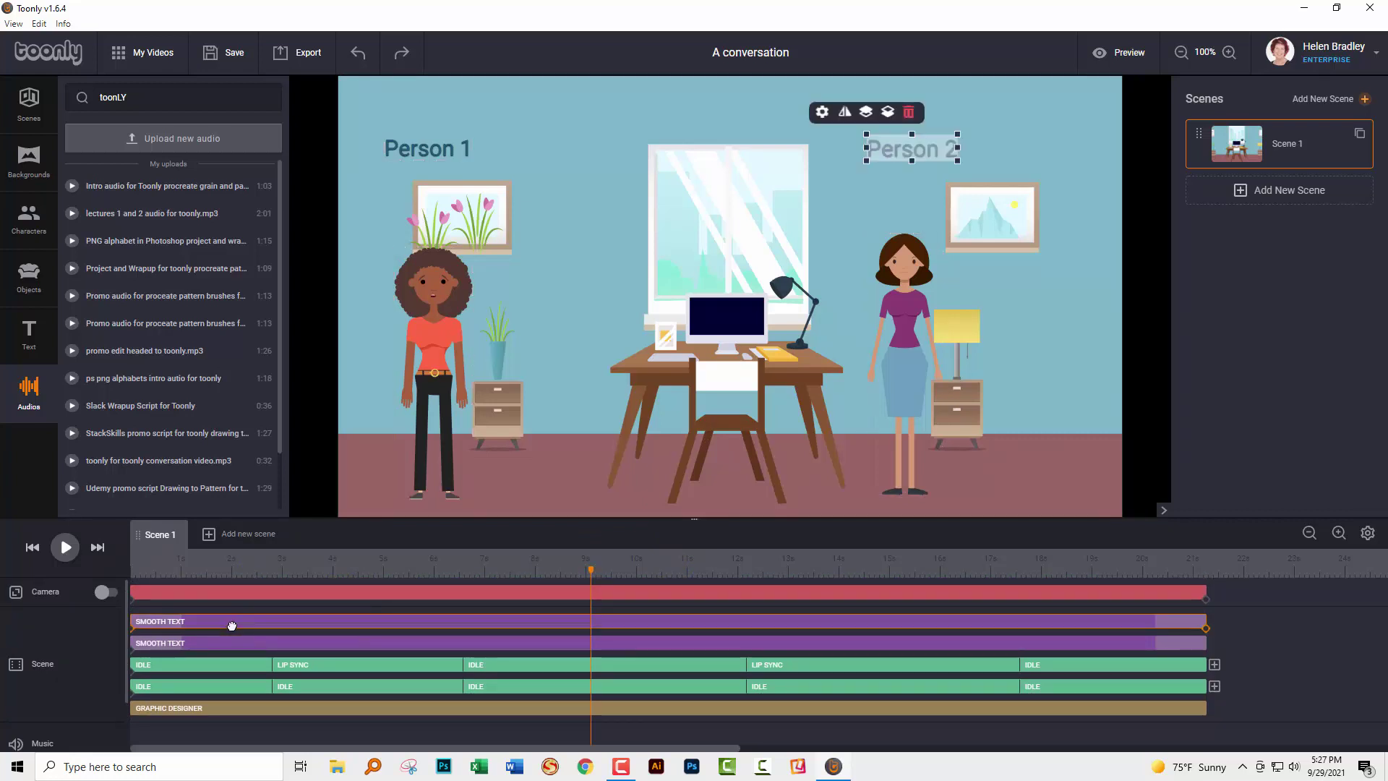
{"action": "double_click", "coordinate": [230, 622]}
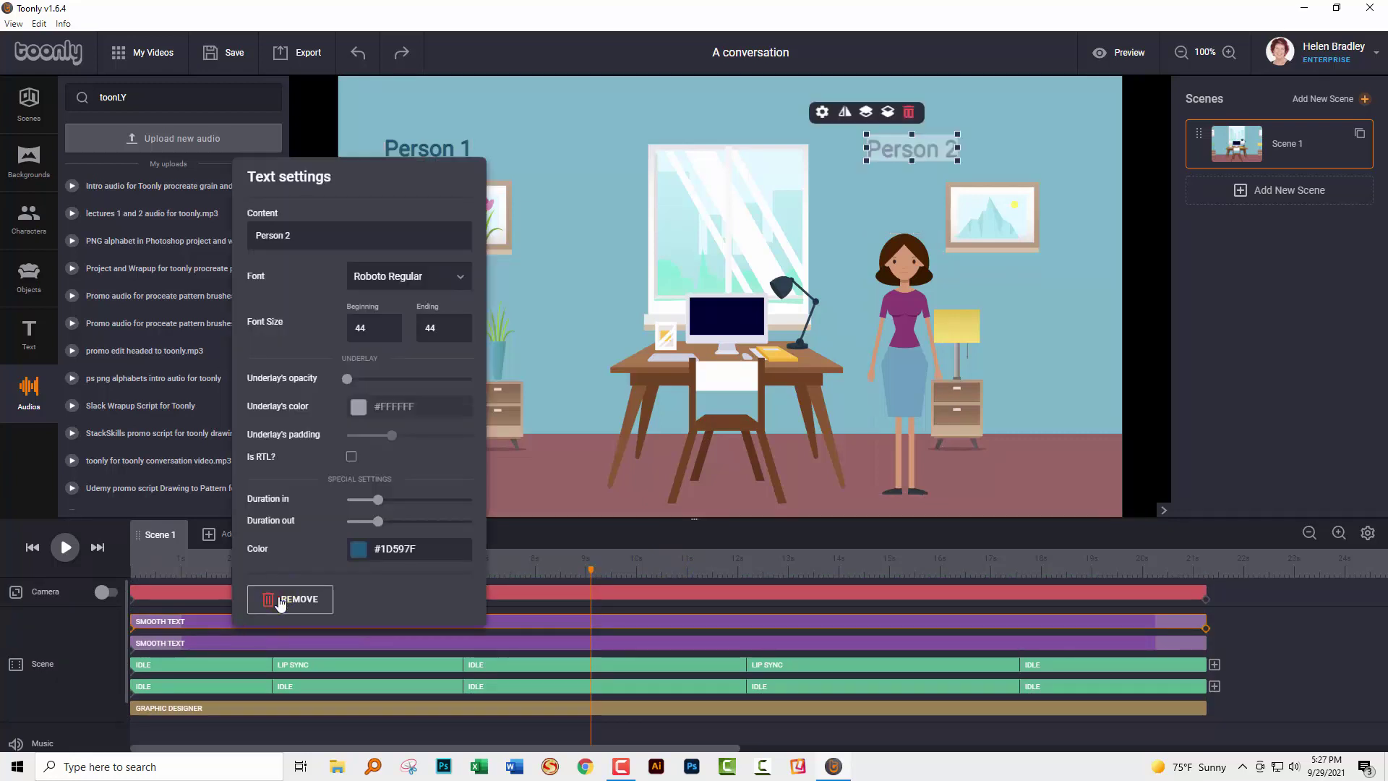
{"action": "left_click", "coordinate": [283, 597]}
{"action": "double_click", "coordinate": [262, 623]}
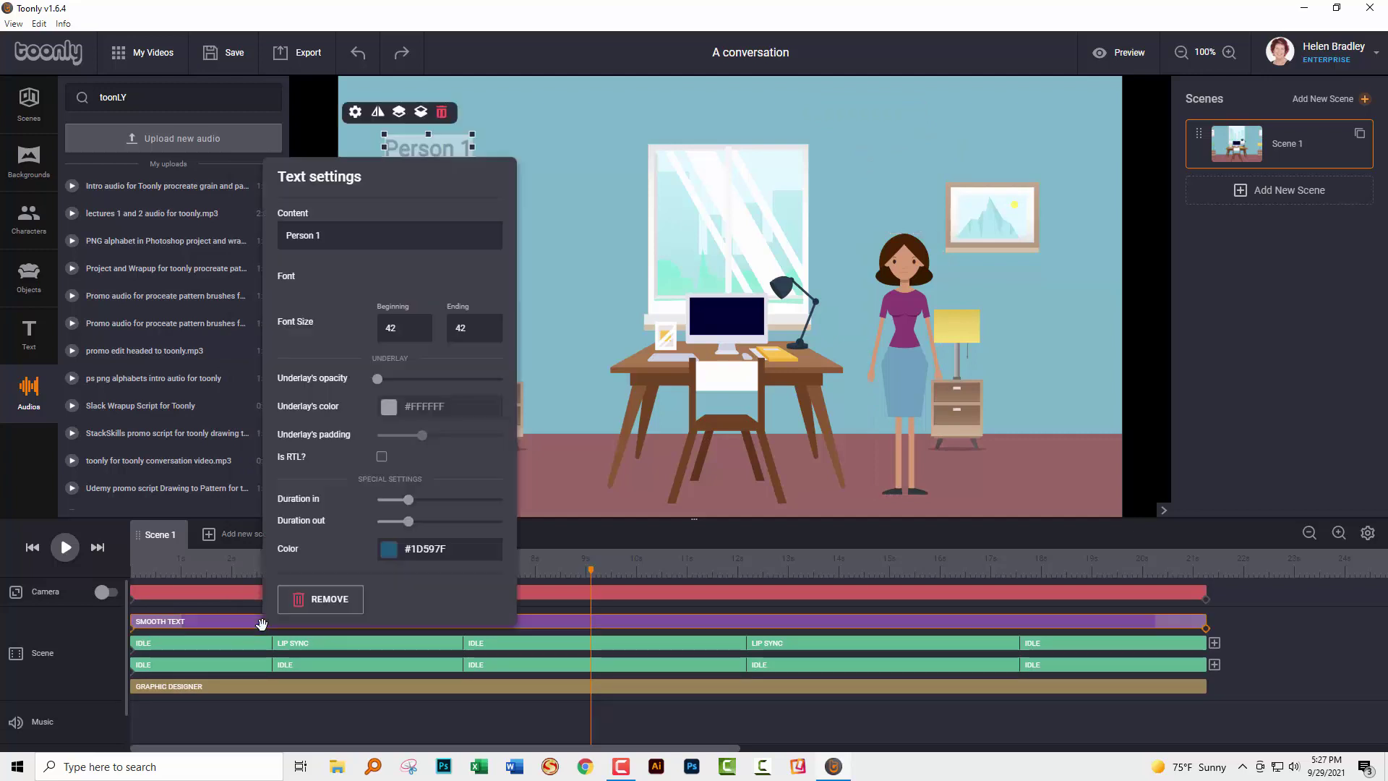
{"action": "left_click", "coordinate": [309, 600]}
{"action": "left_click", "coordinate": [413, 726]}
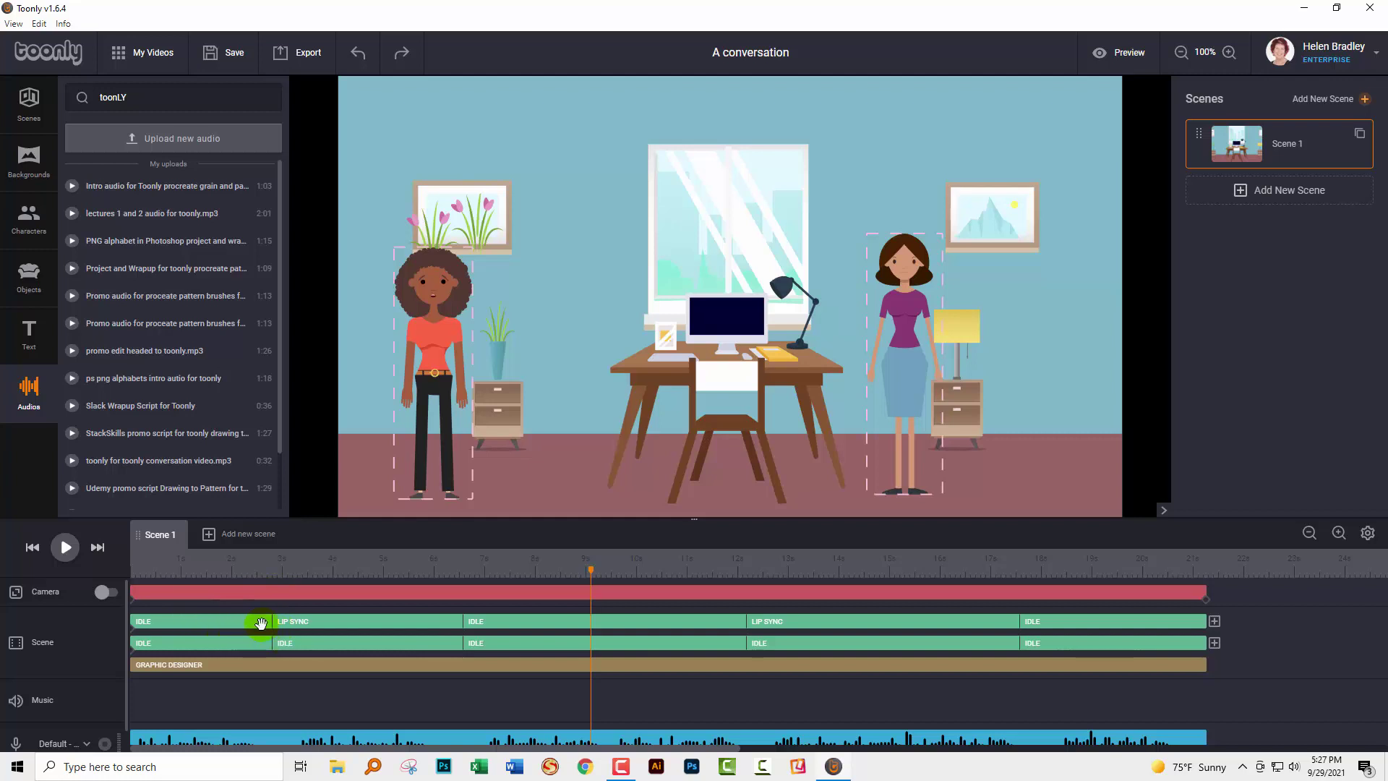
{"action": "scroll", "coordinate": [272, 662], "scroll_direction": "down", "scroll_amount": 1}
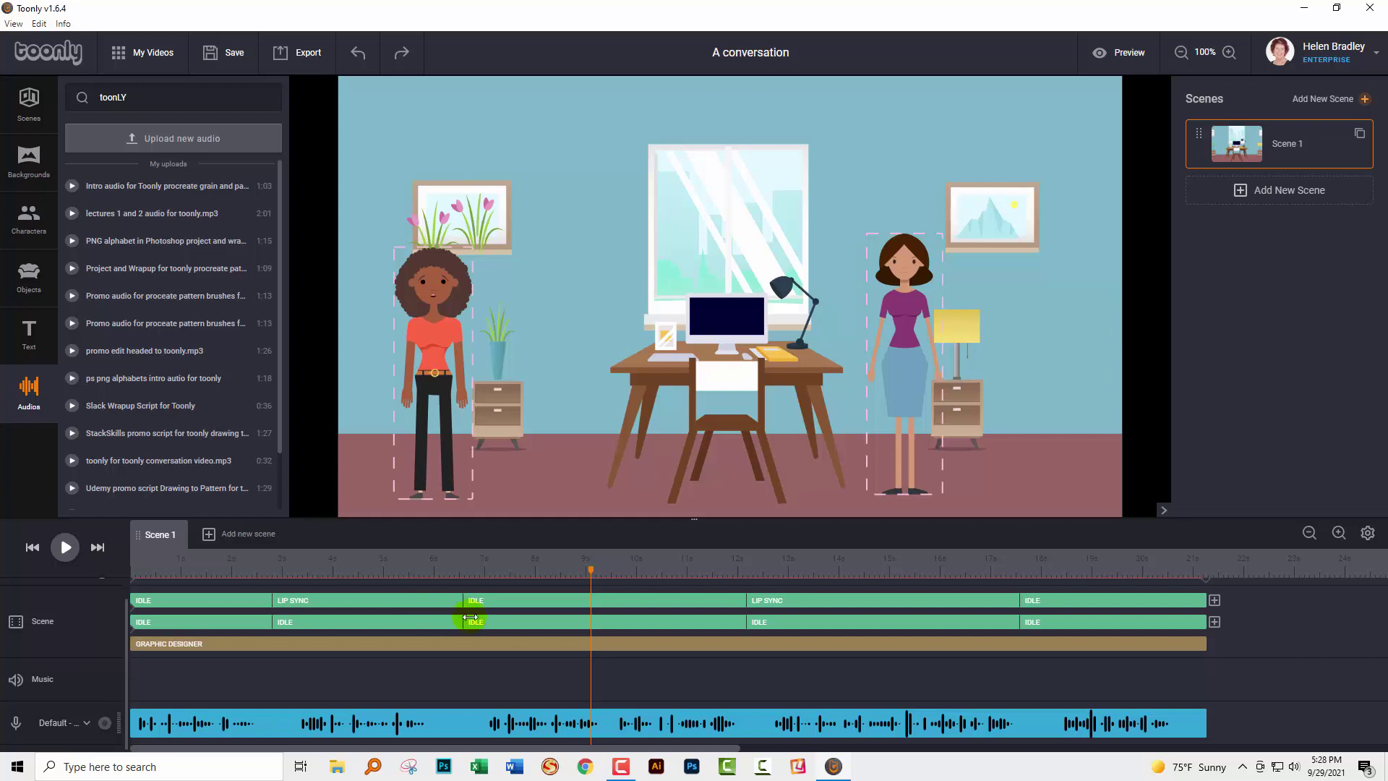
{"action": "left_click", "coordinate": [450, 722]}
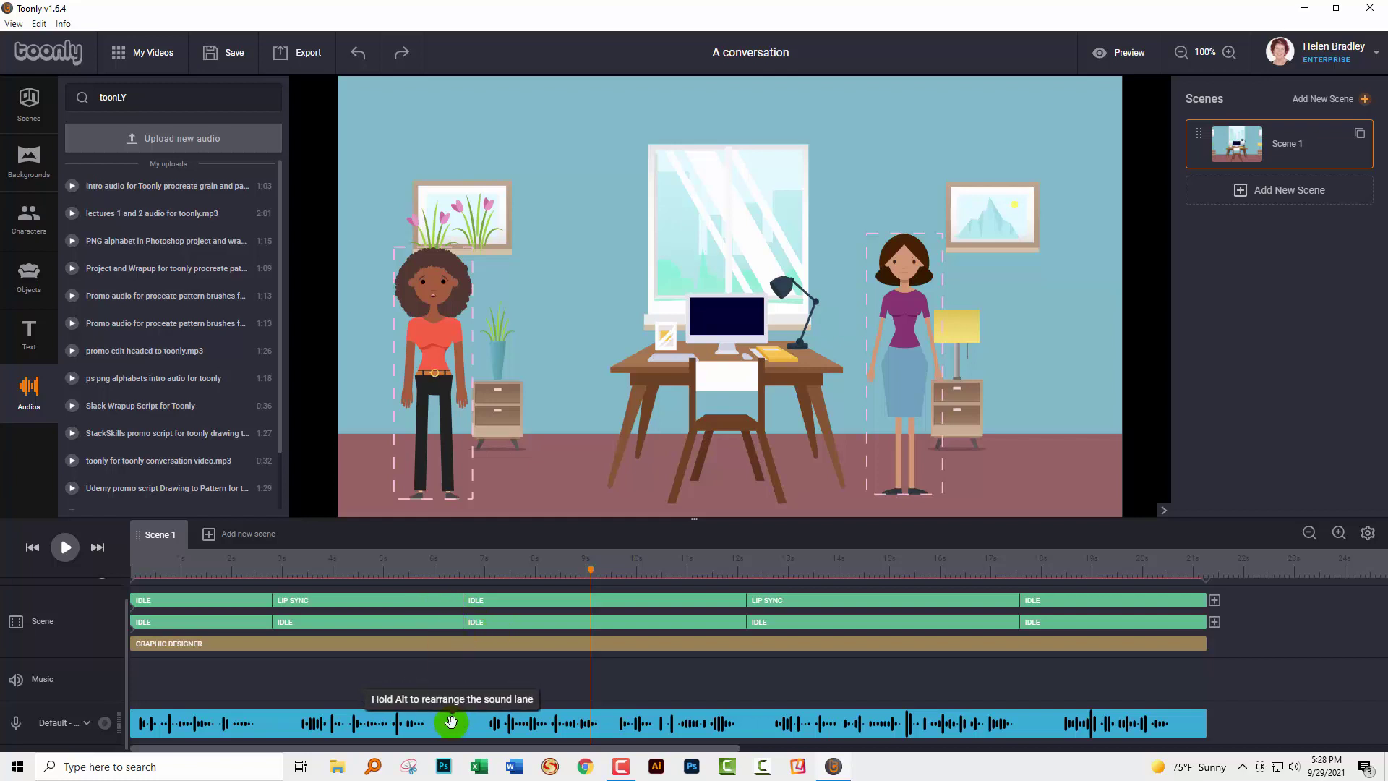
{"action": "left_click", "coordinate": [402, 211]}
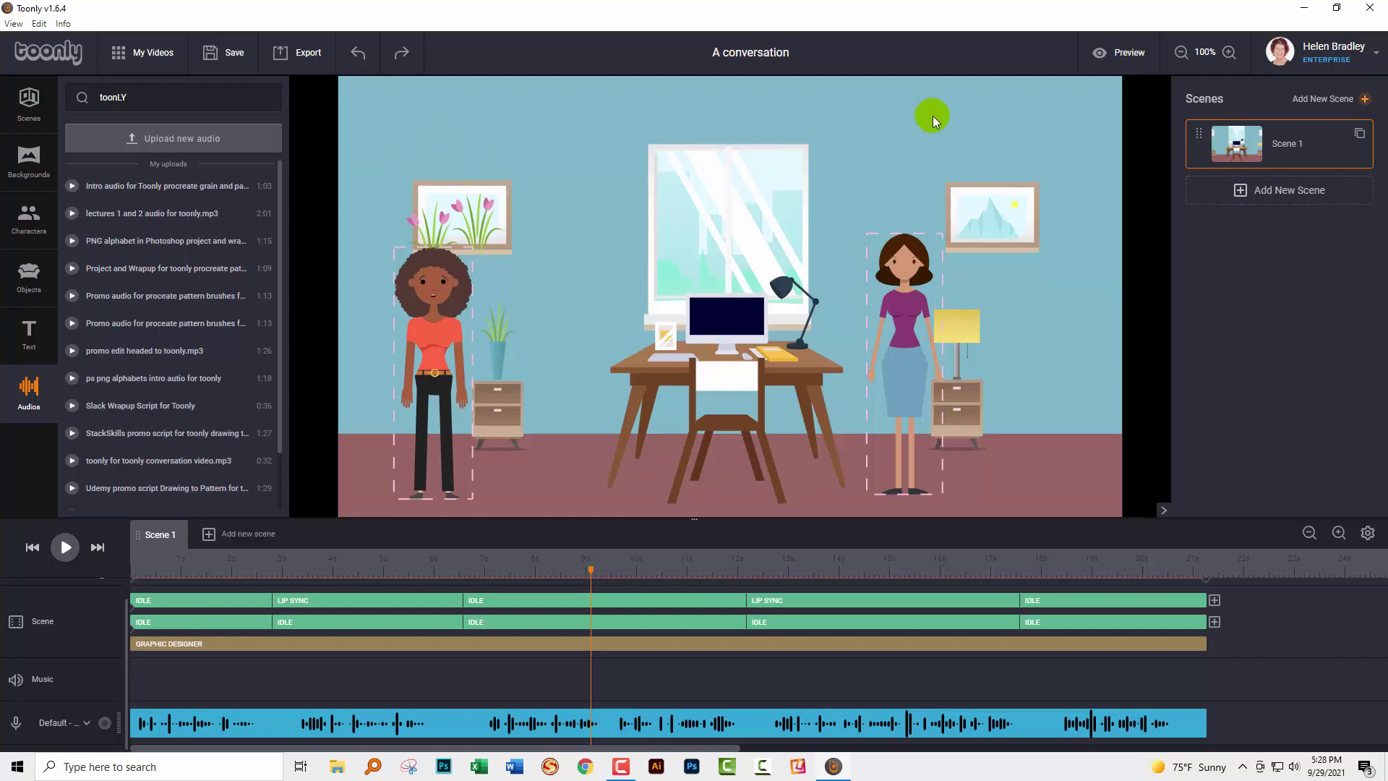
{"action": "left_click", "coordinate": [544, 247]}
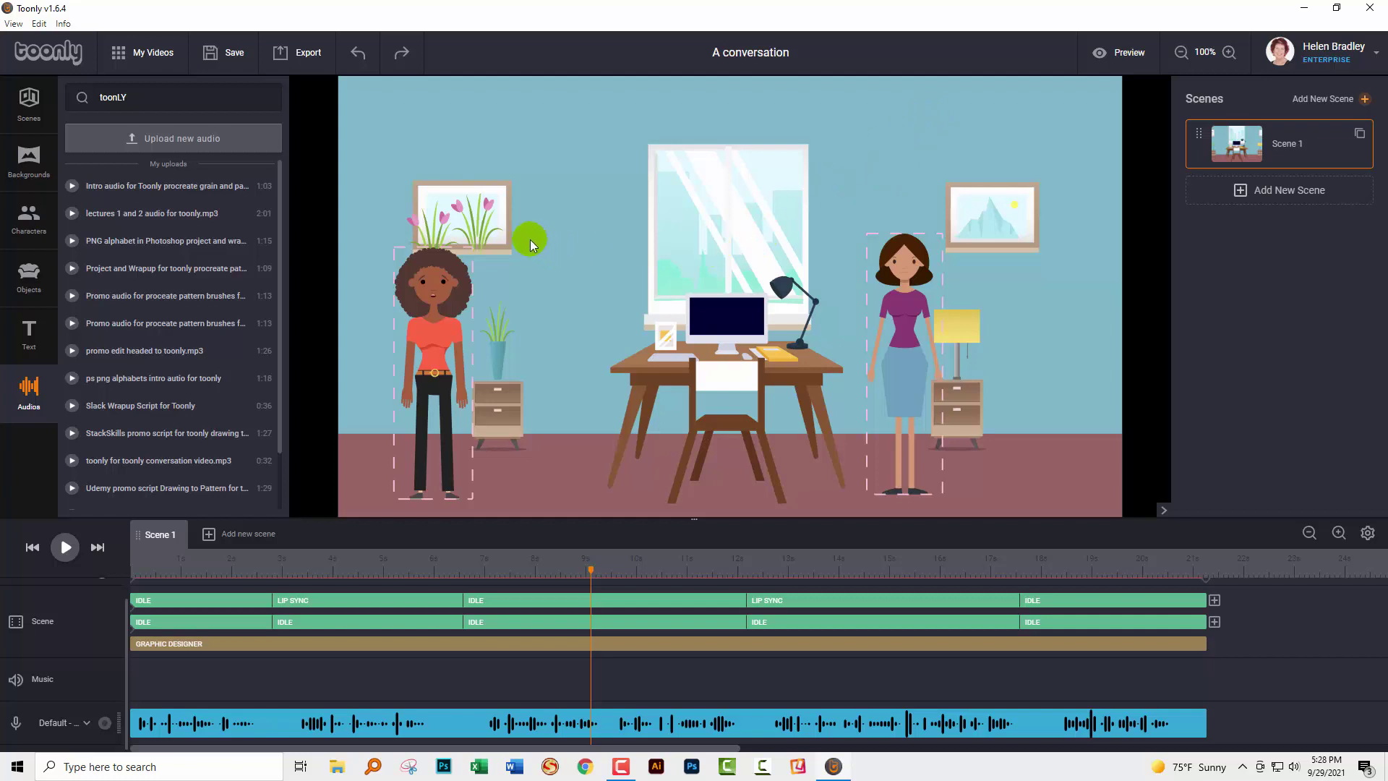